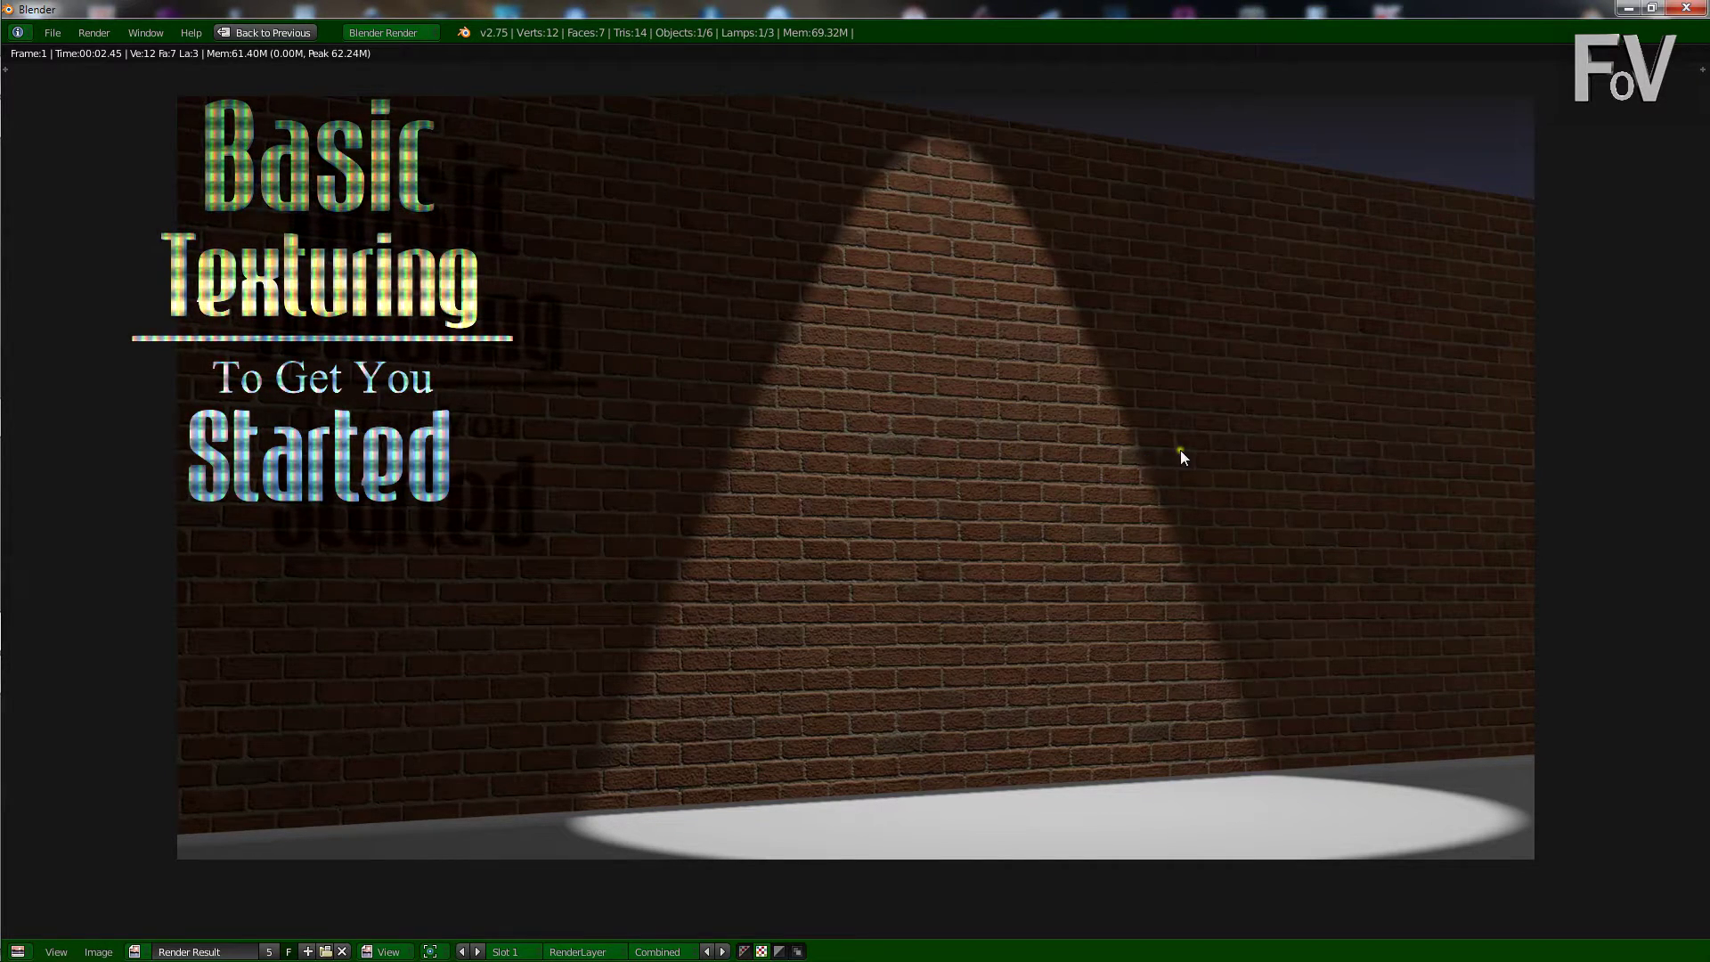
- Close the render result of the spotlit brick wall scene
key(Escape)
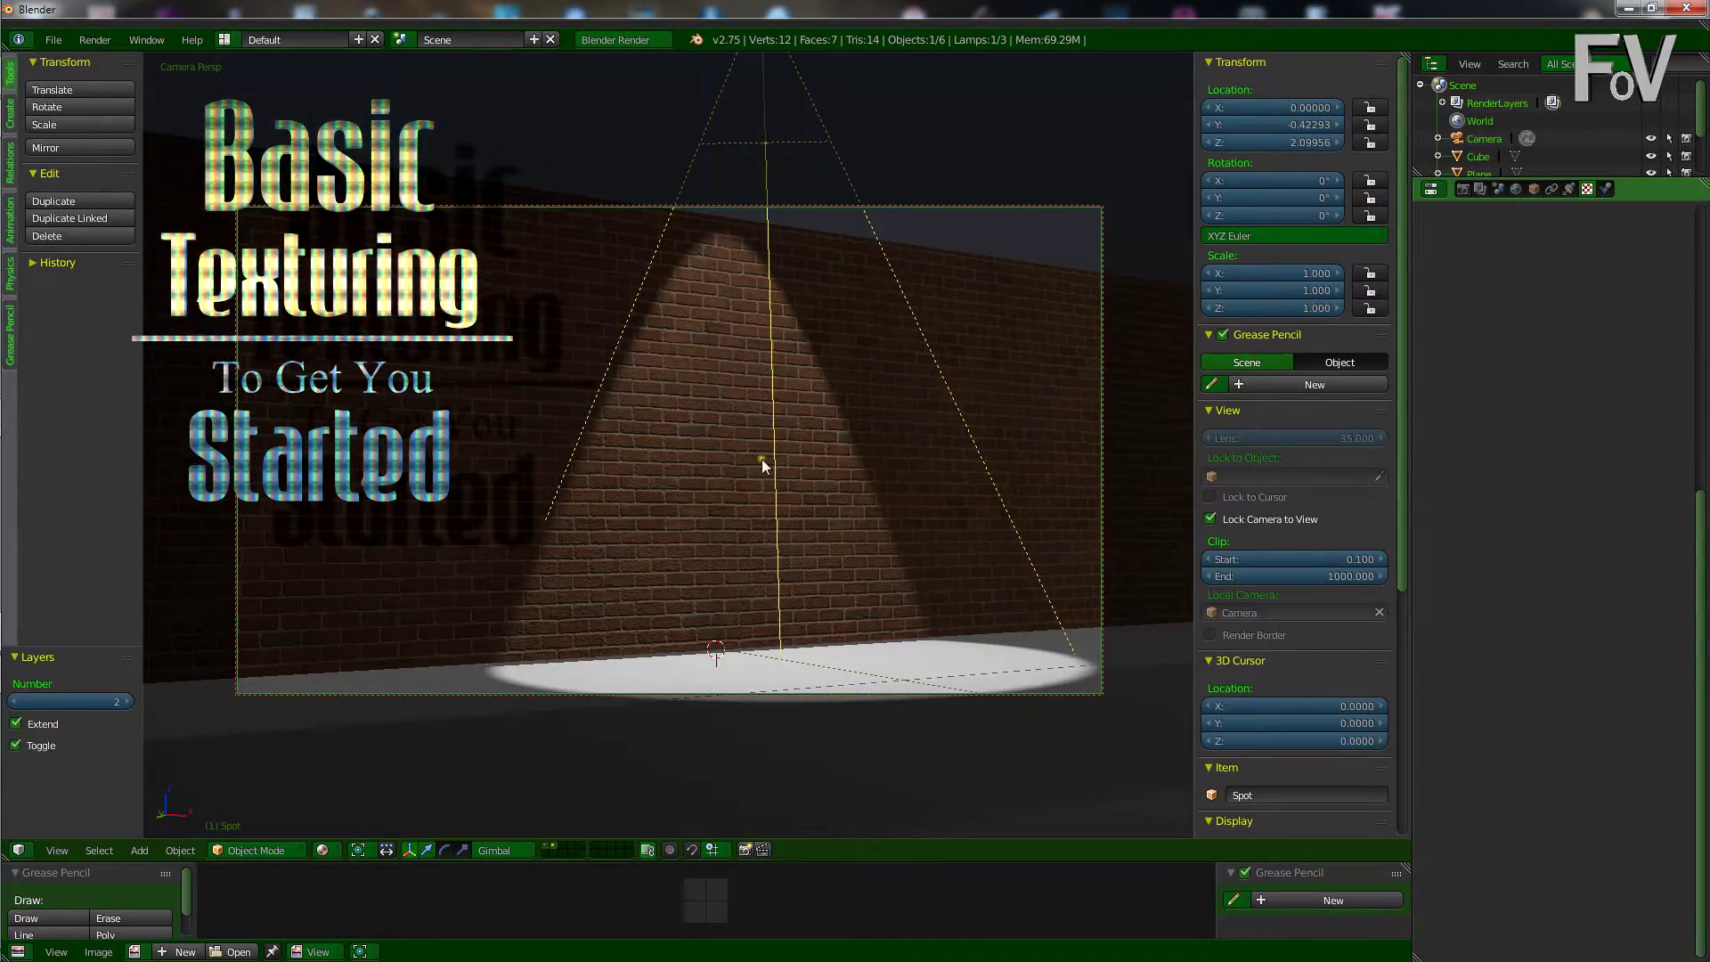
- Move the view closer to the lit brick wall, select it, and bring up the mode menu
middle_drag(783, 446, 731, 462)
scroll(766, 465, down, 5)
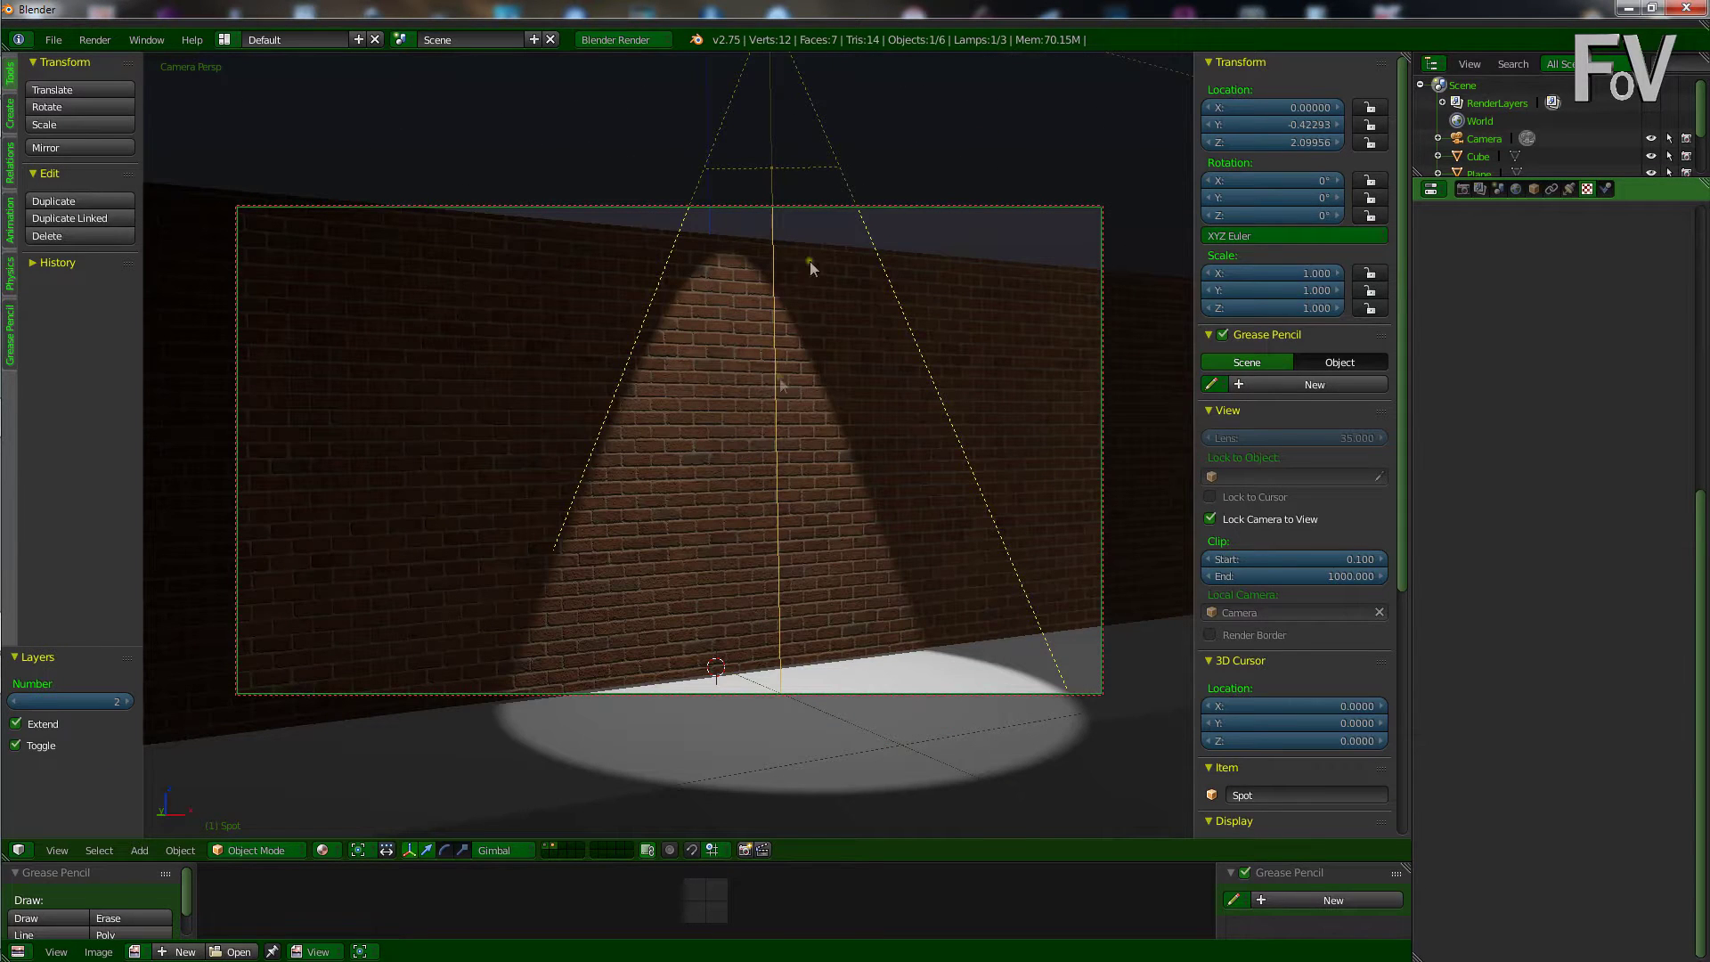
middle_drag(671, 440, 738, 446)
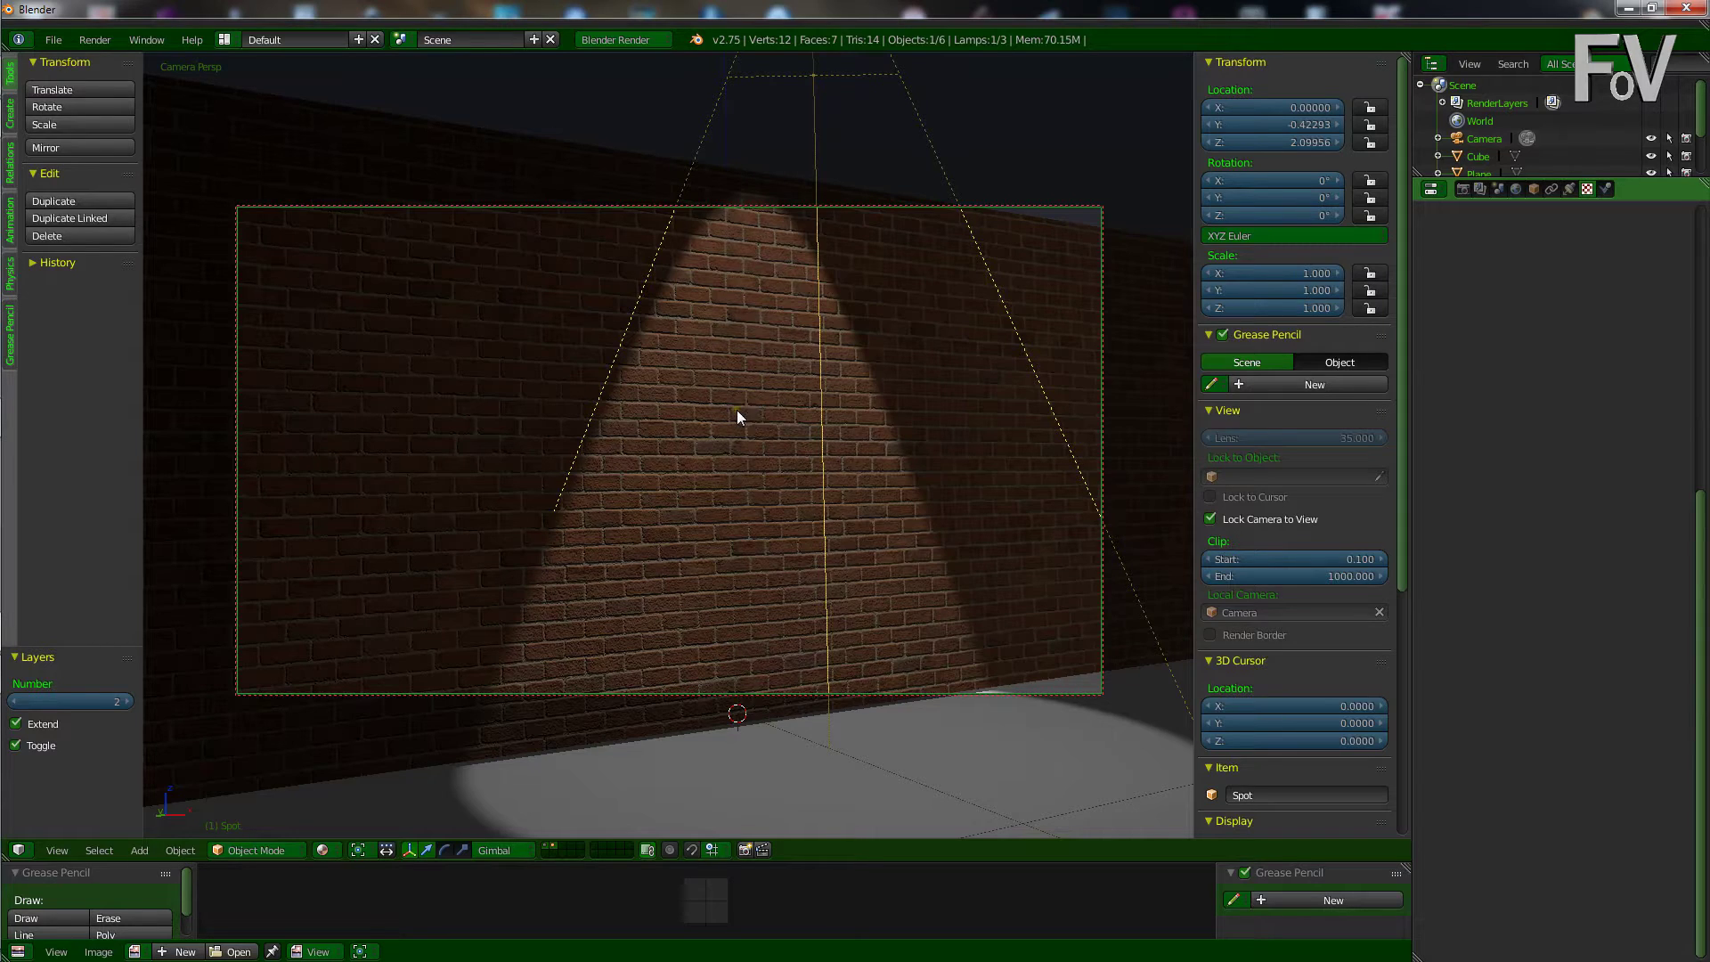
right_click(737, 412)
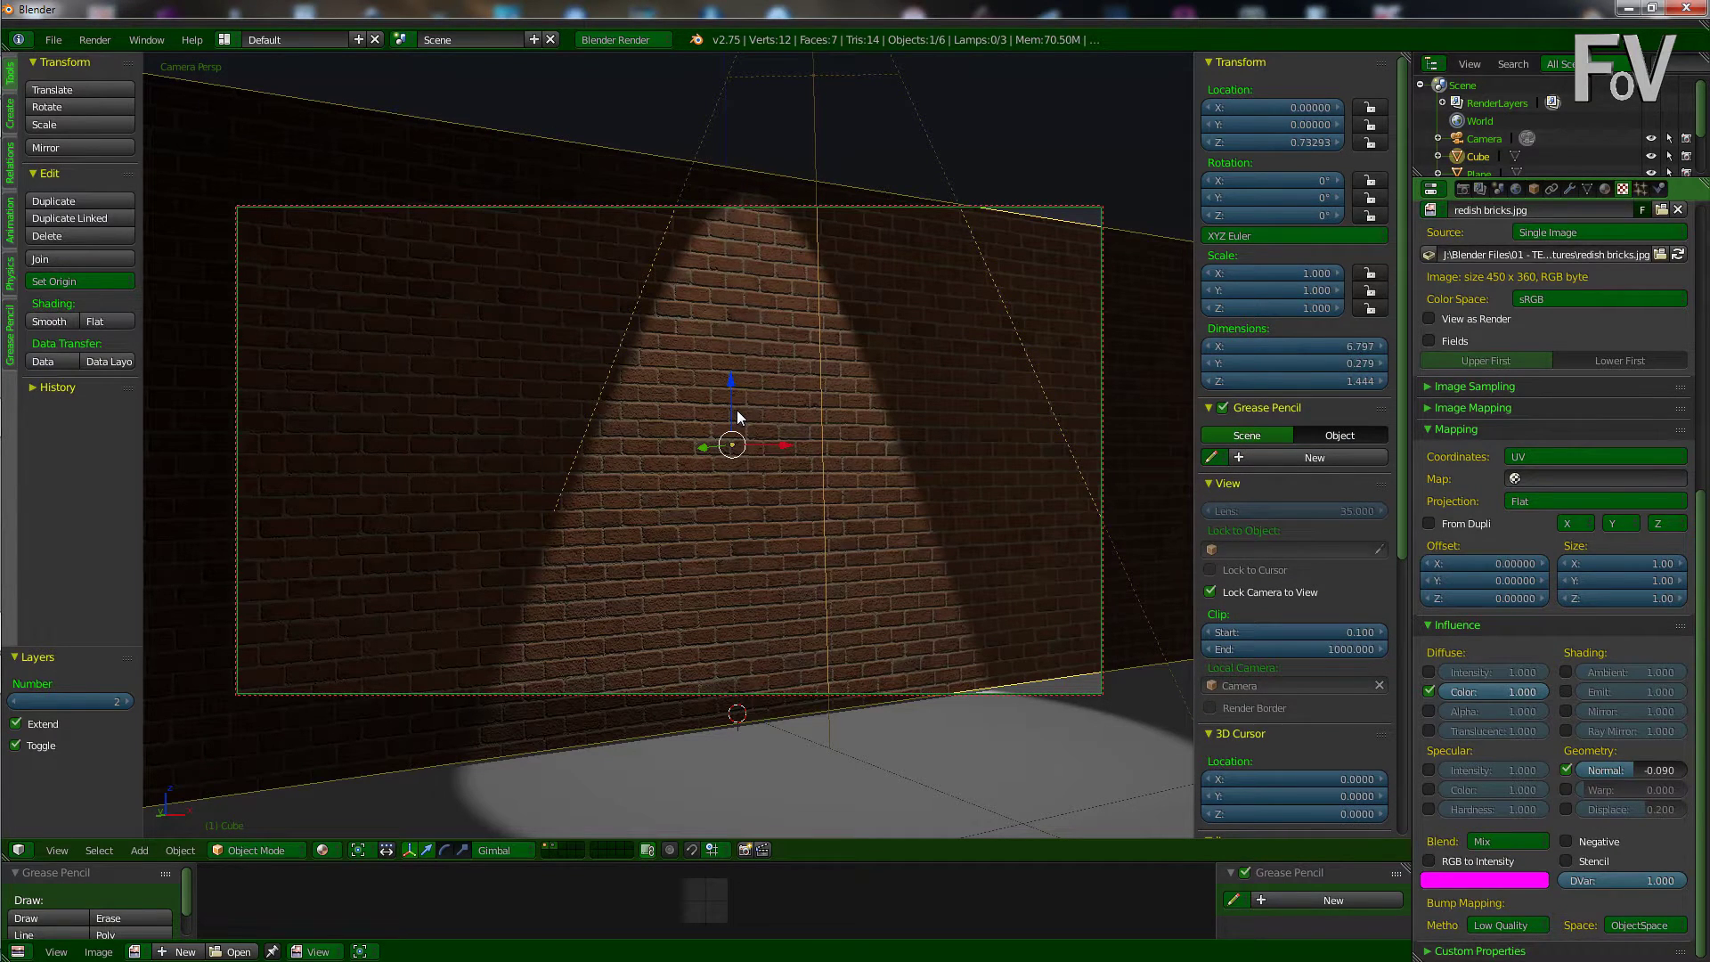
middle_drag(709, 360, 673, 361)
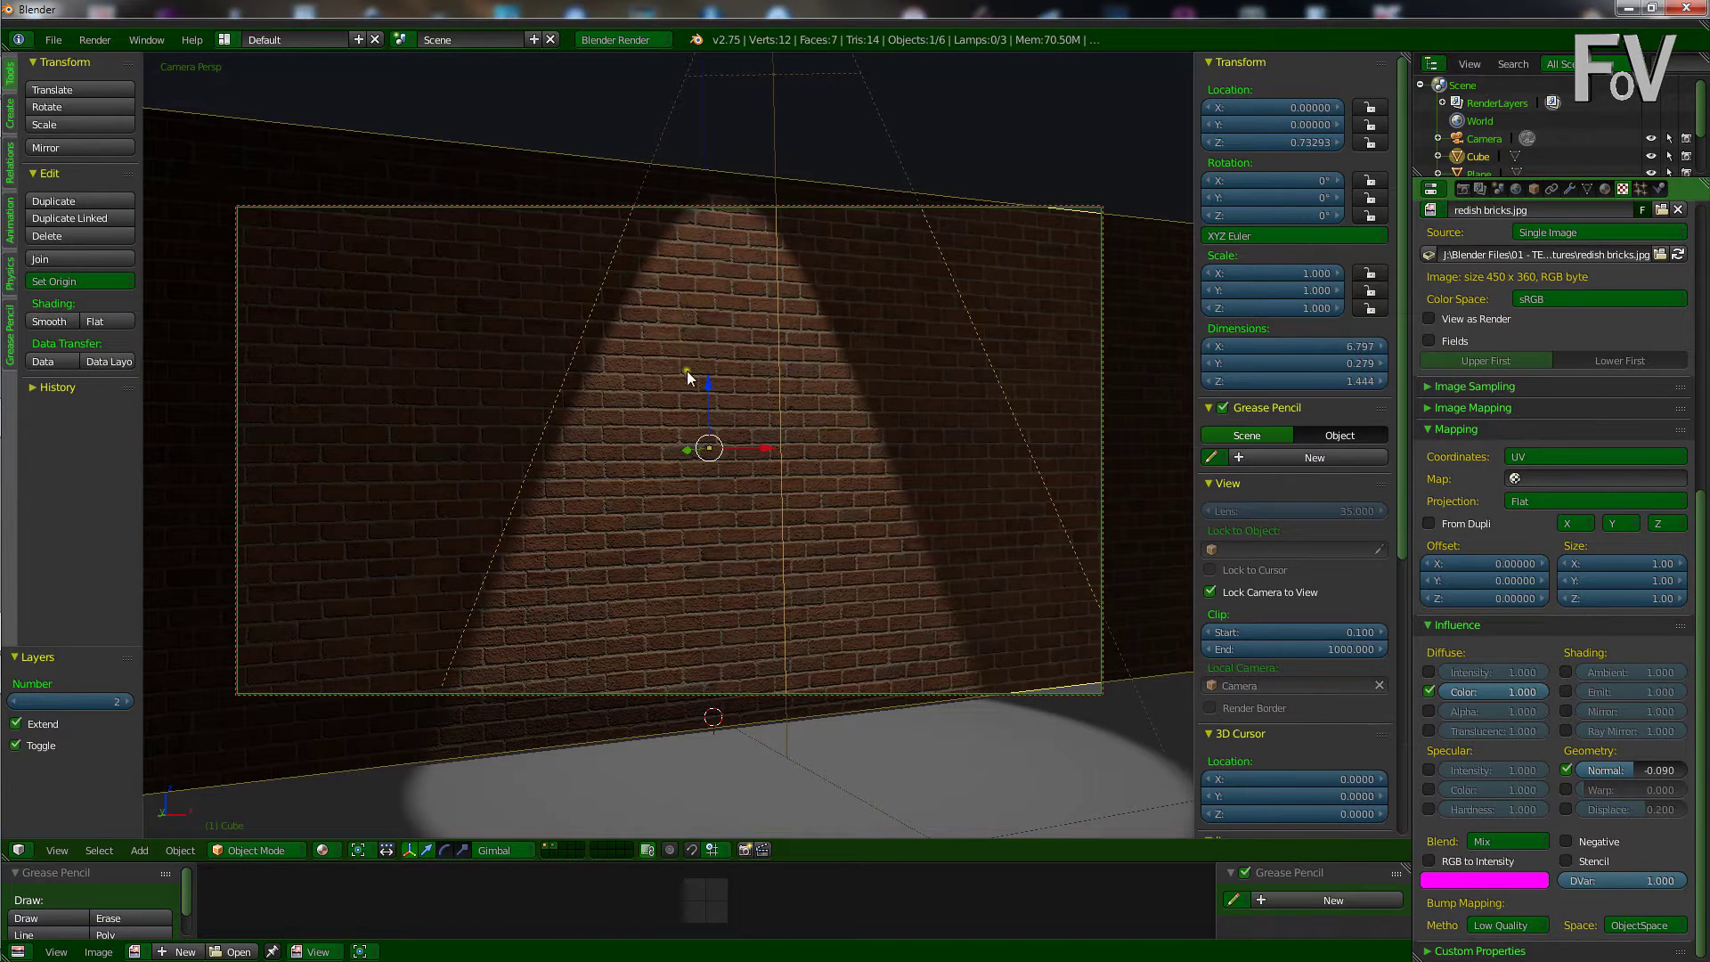
key(Tab)
- Enter Edit Mode on the wall and select its front face in face select mode
click(814, 372)
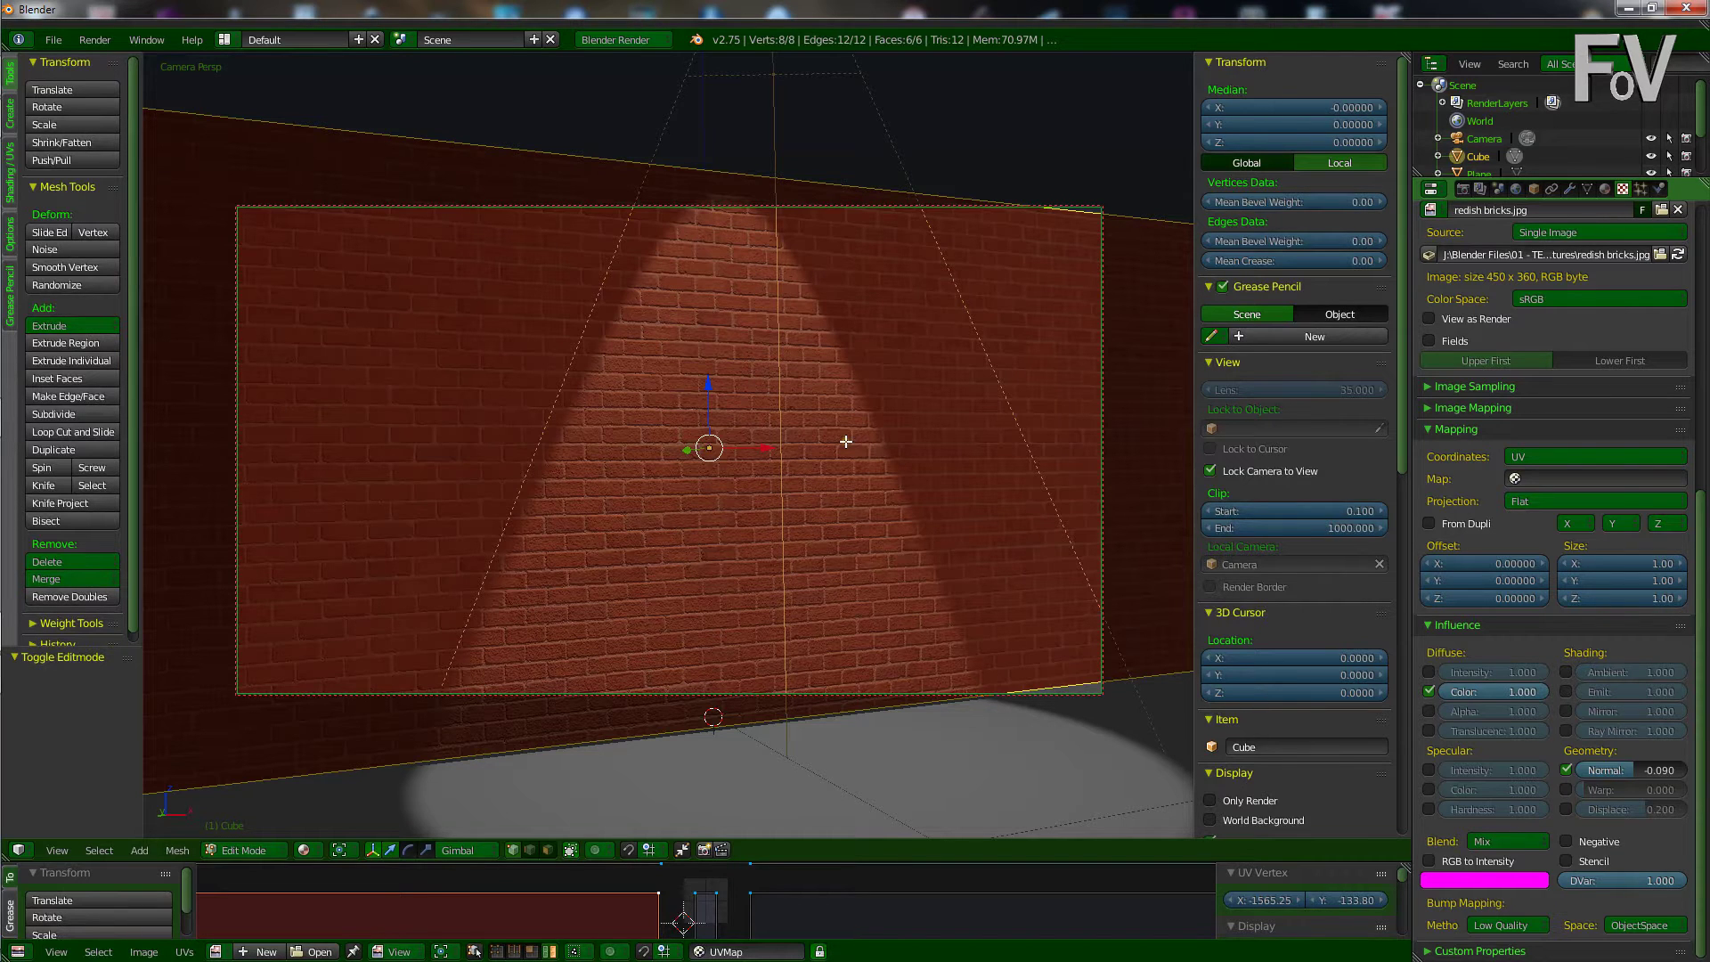
scroll(845, 441, down, 5)
mouse_move(813, 442)
middle_down()
mouse_move(842, 472)
mouse_move(827, 460)
middle_up()
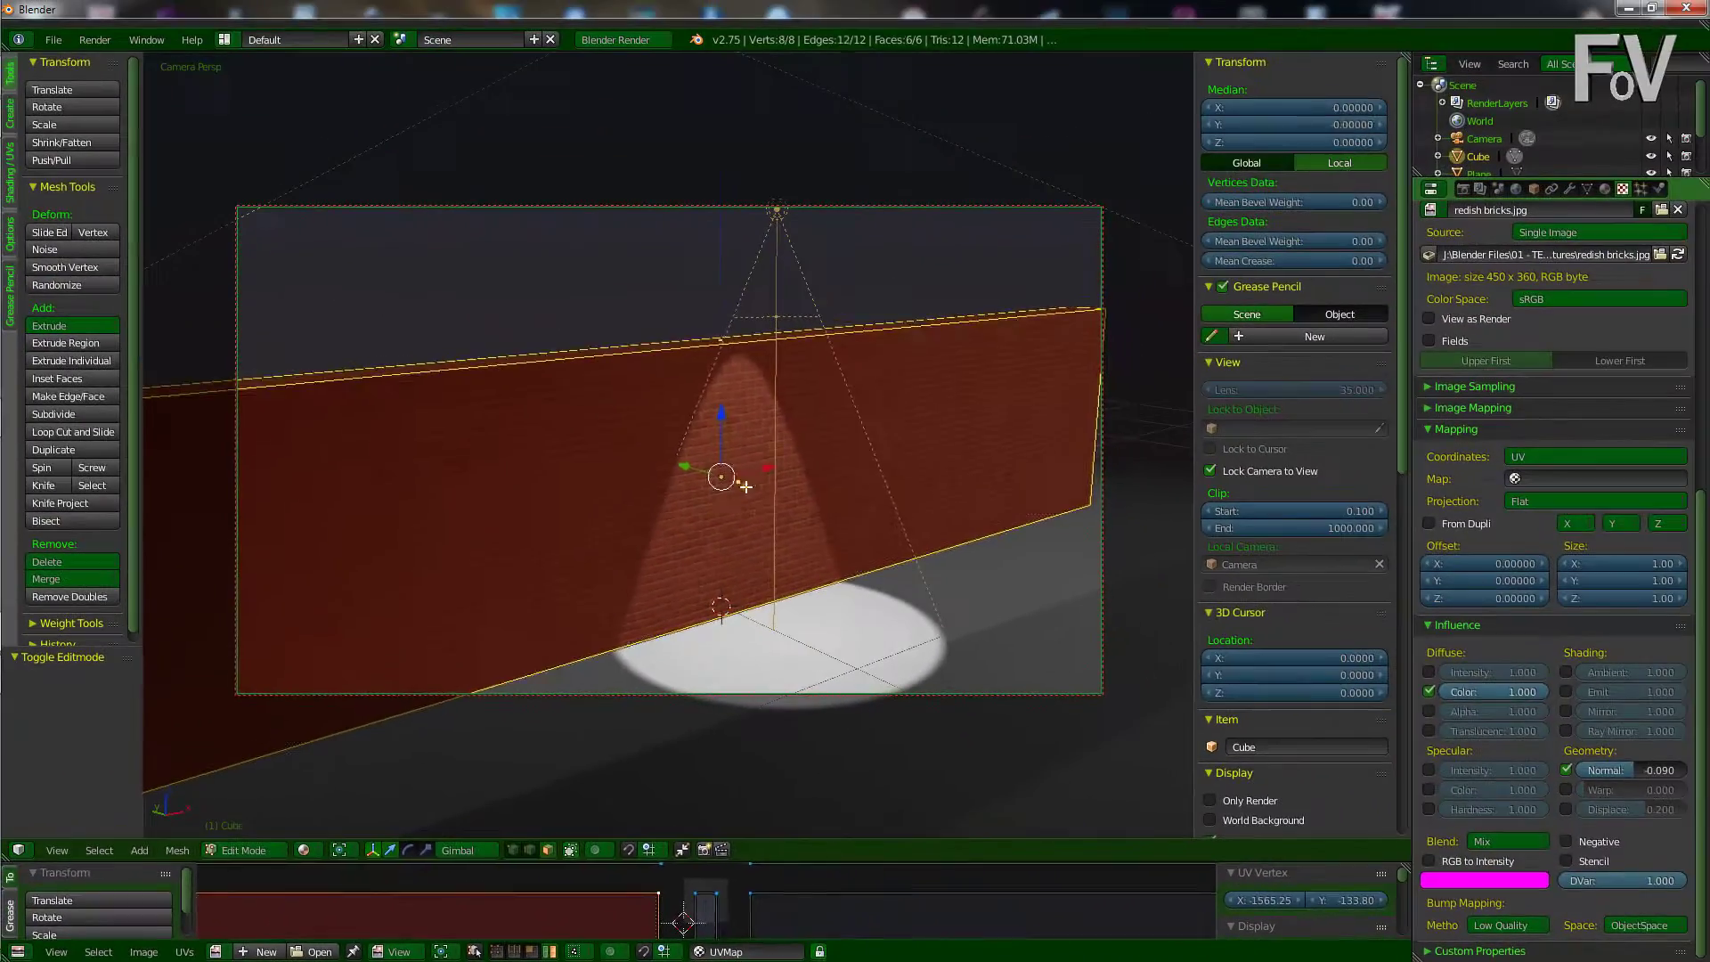
right_click(876, 353)
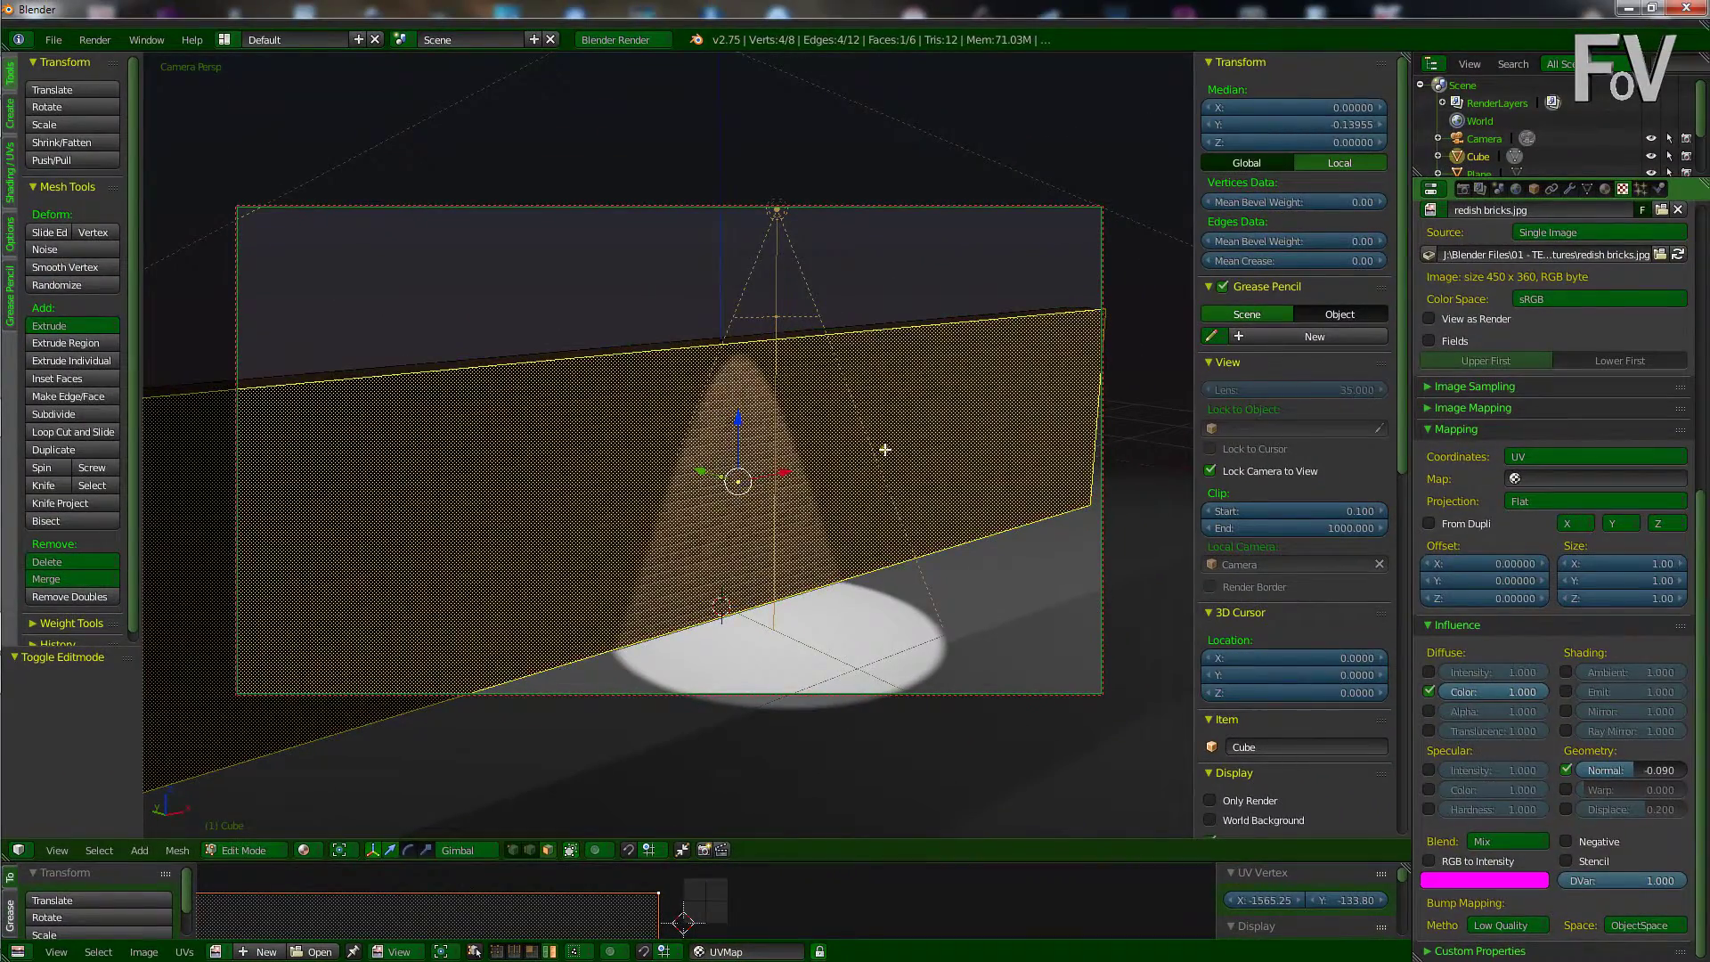
scroll(1563, 319, up, 10)
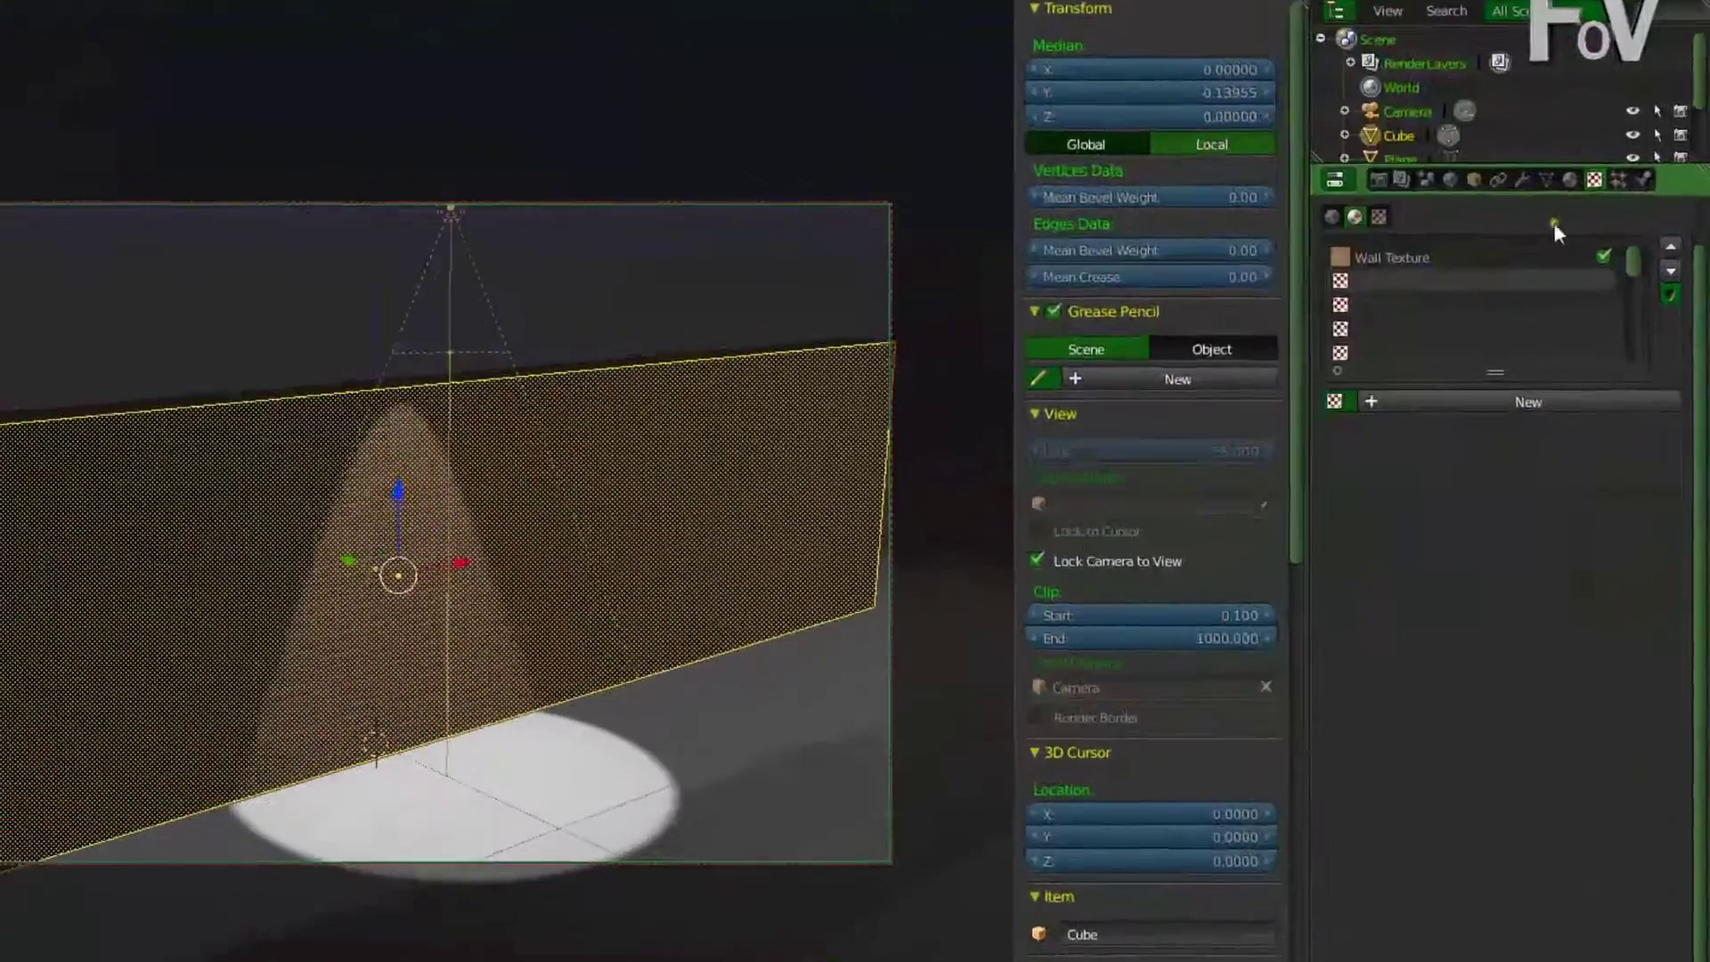
- Add a second material slot holding a single-user copy of wall Material, named wall Material.001
click(1605, 189)
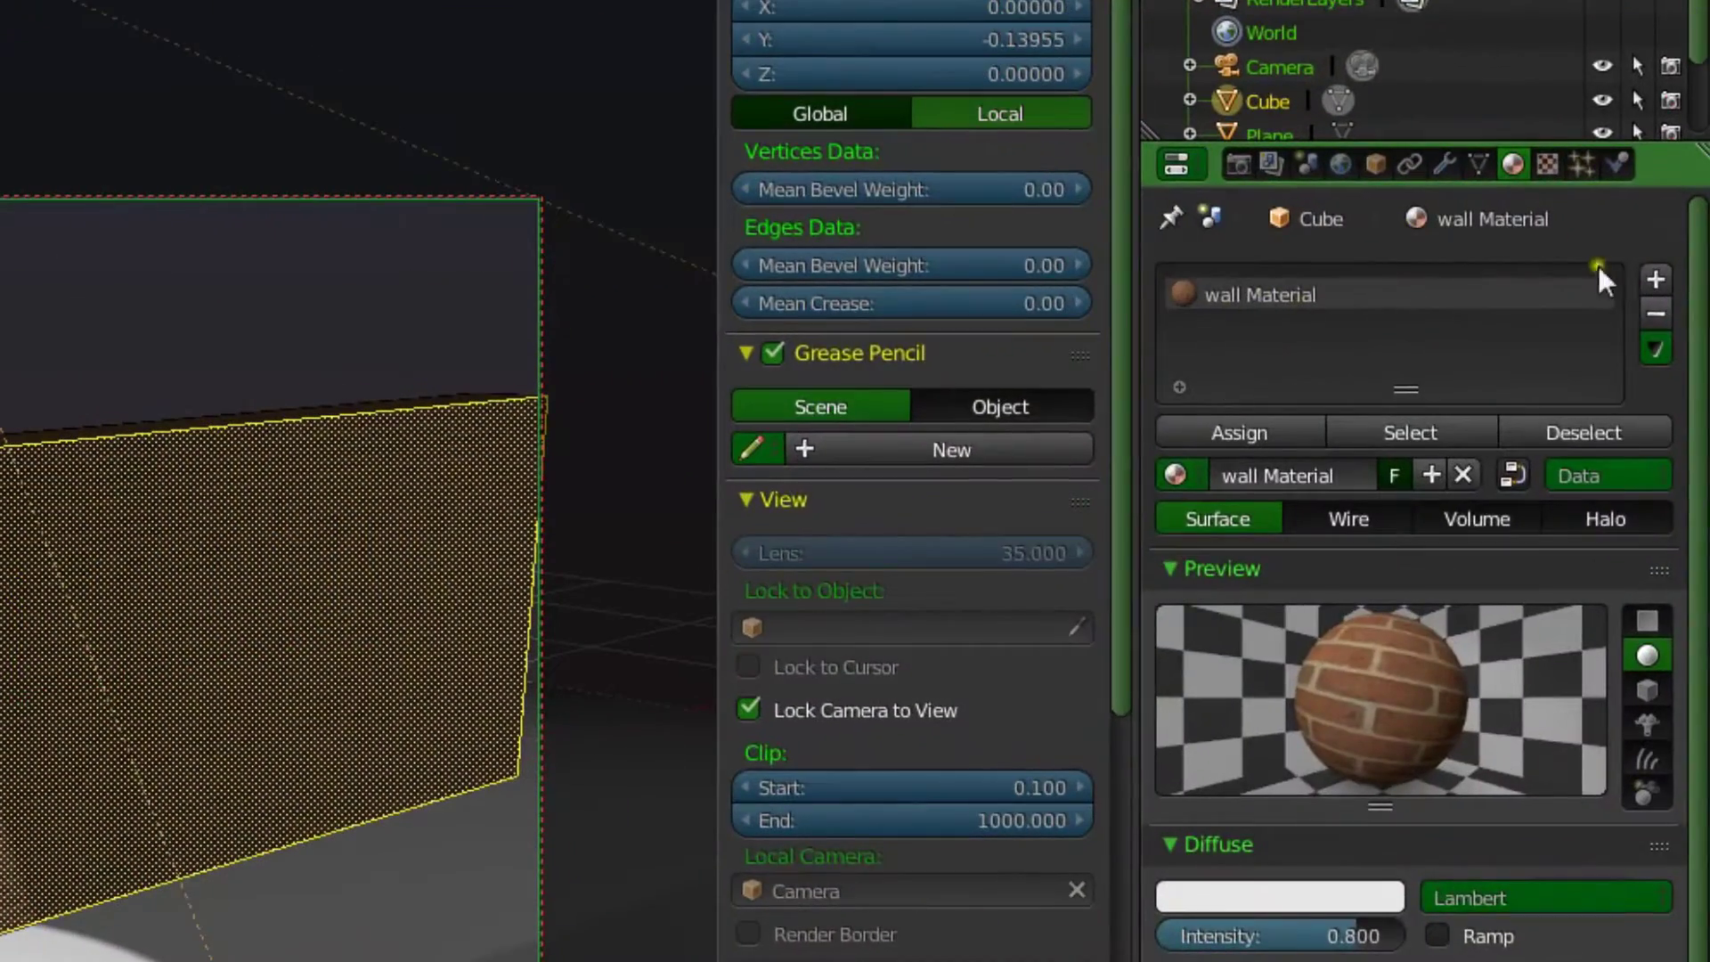
click(1657, 273)
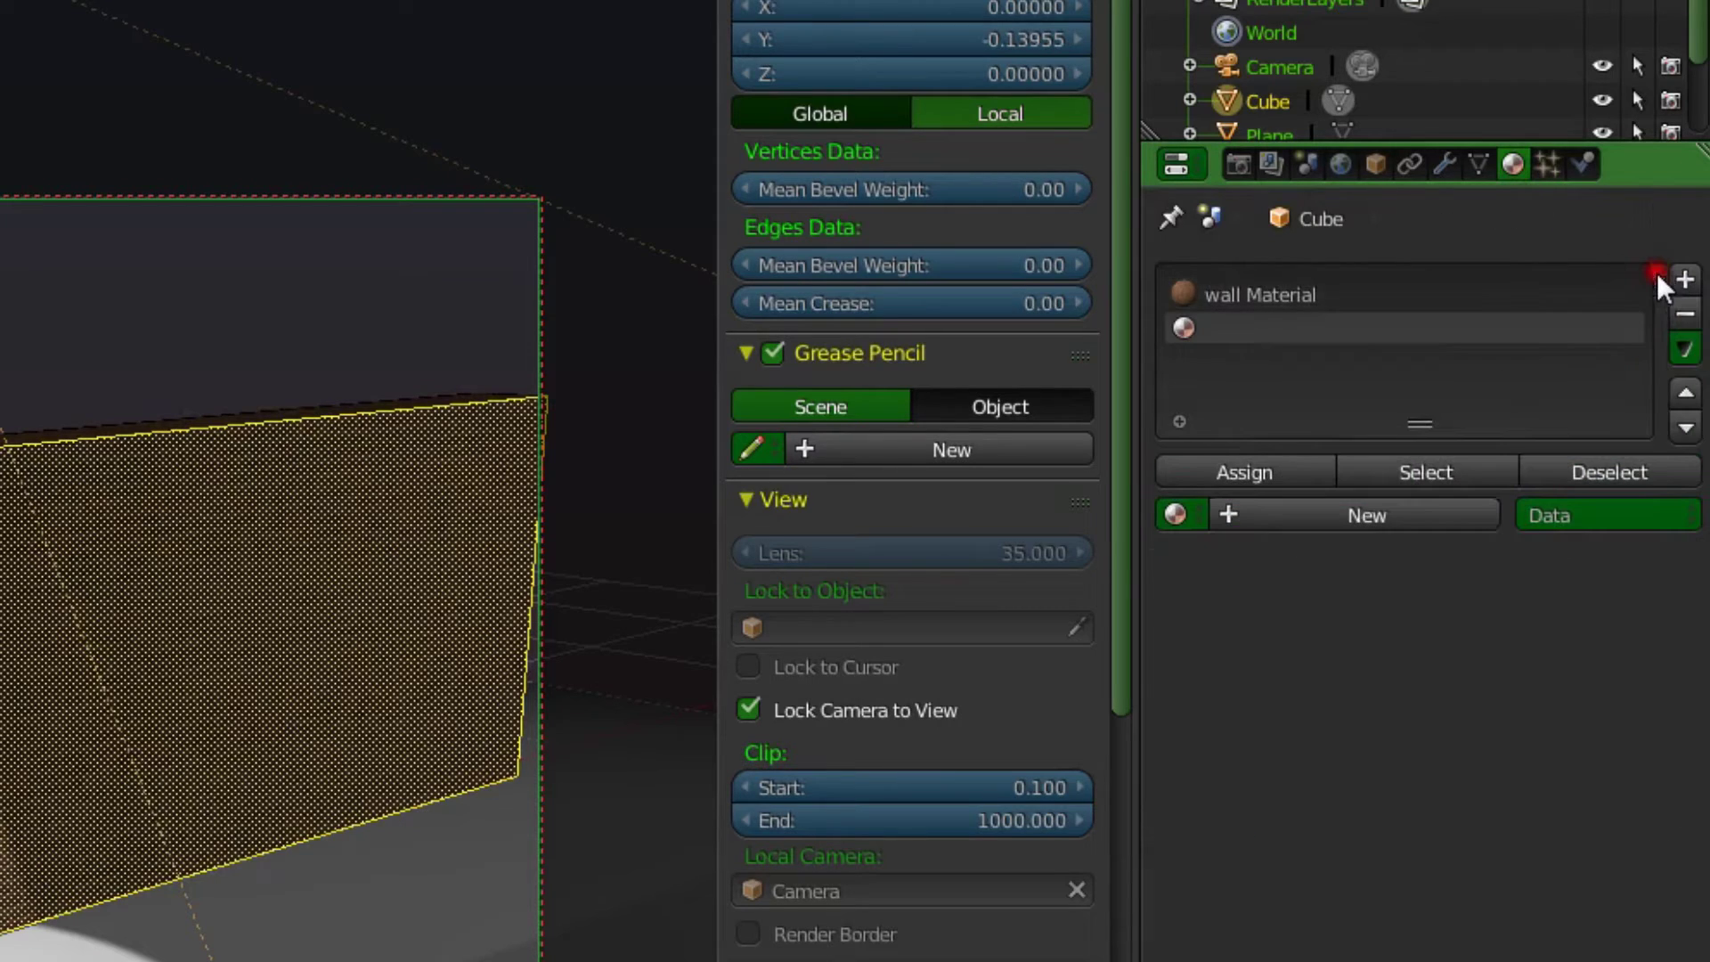
click(1189, 515)
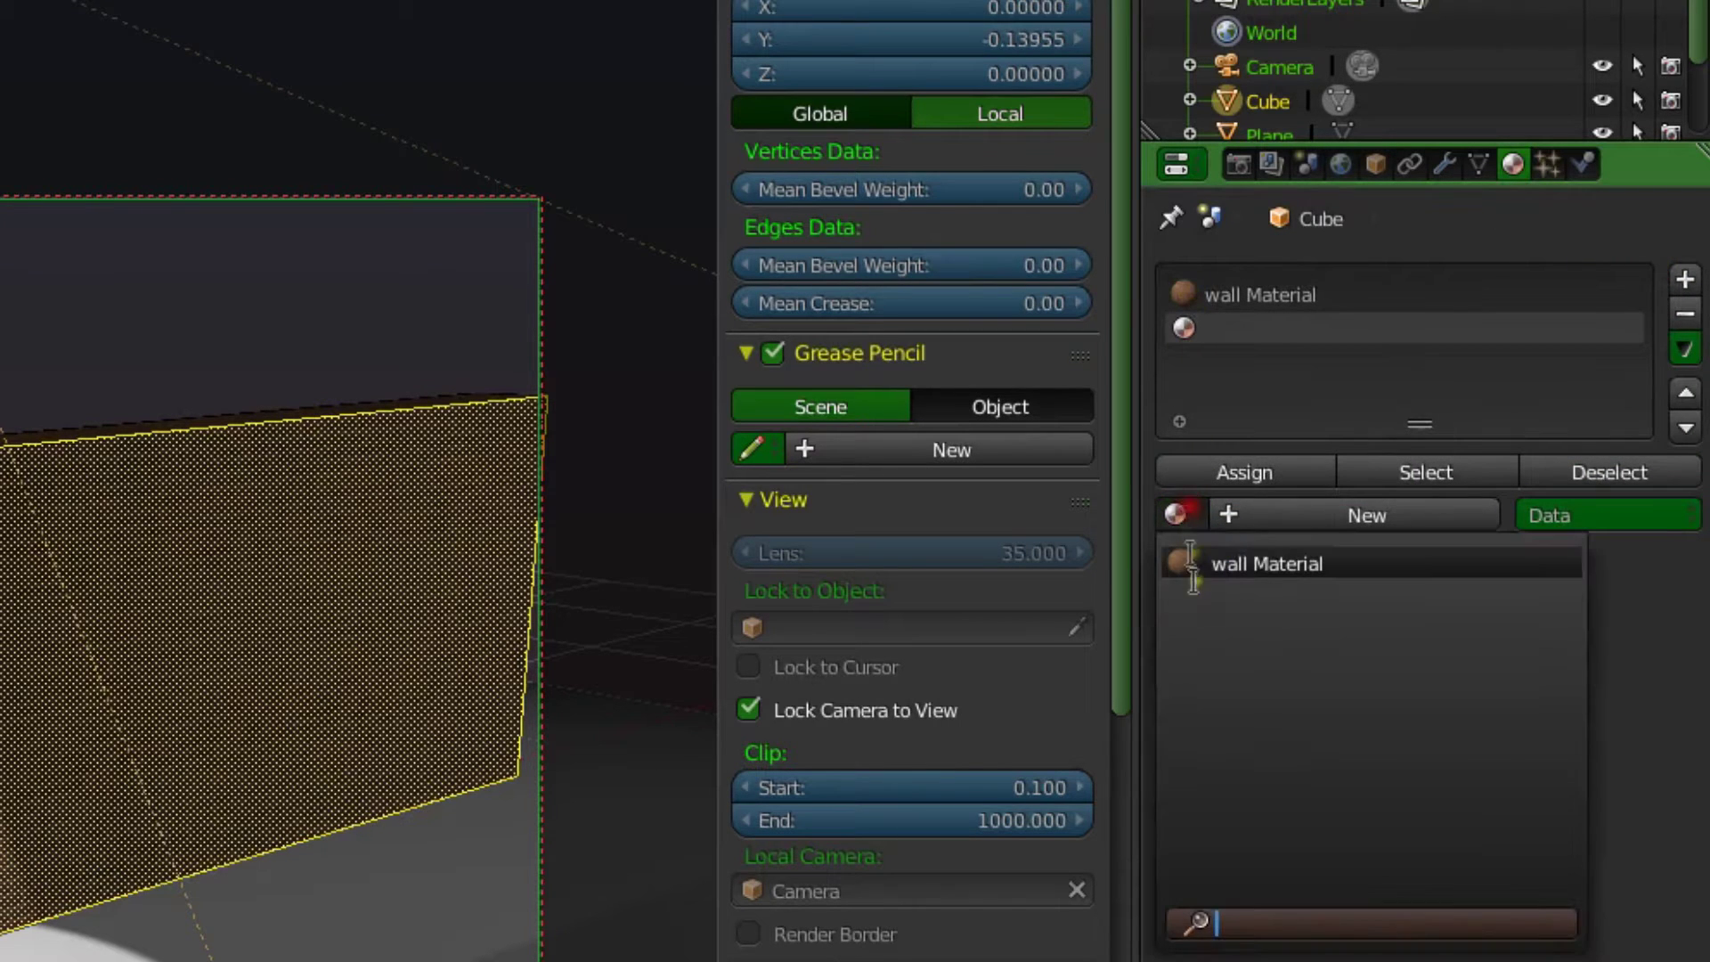
click(1218, 567)
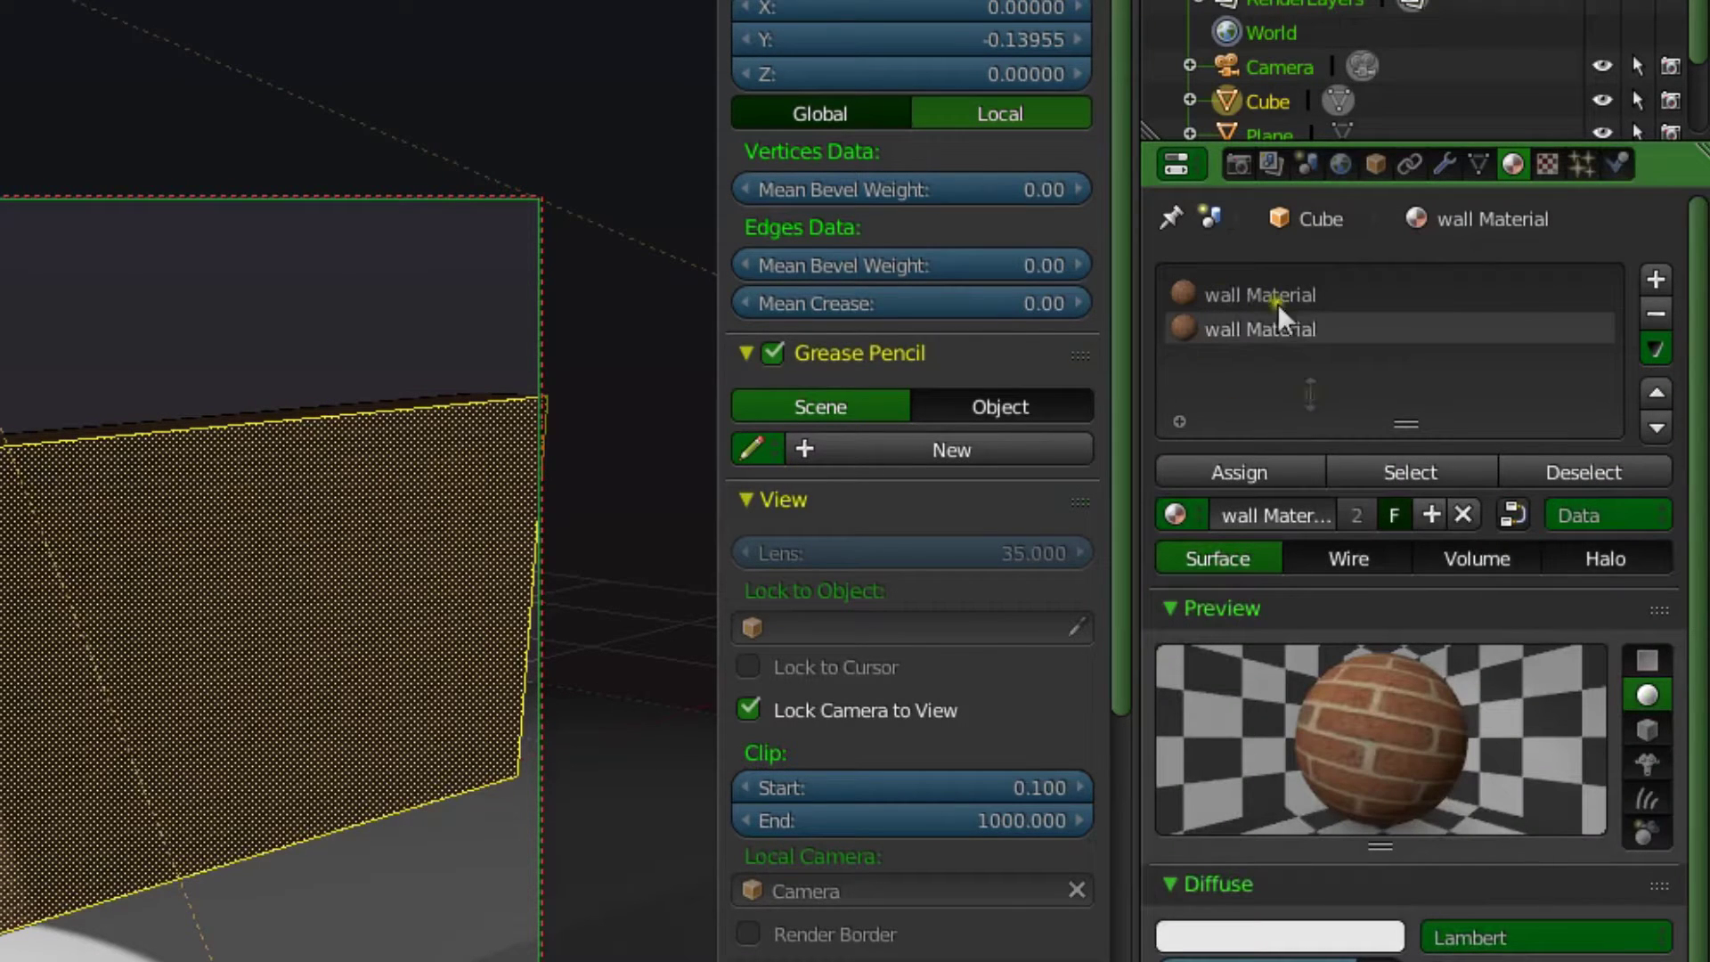
click(1431, 515)
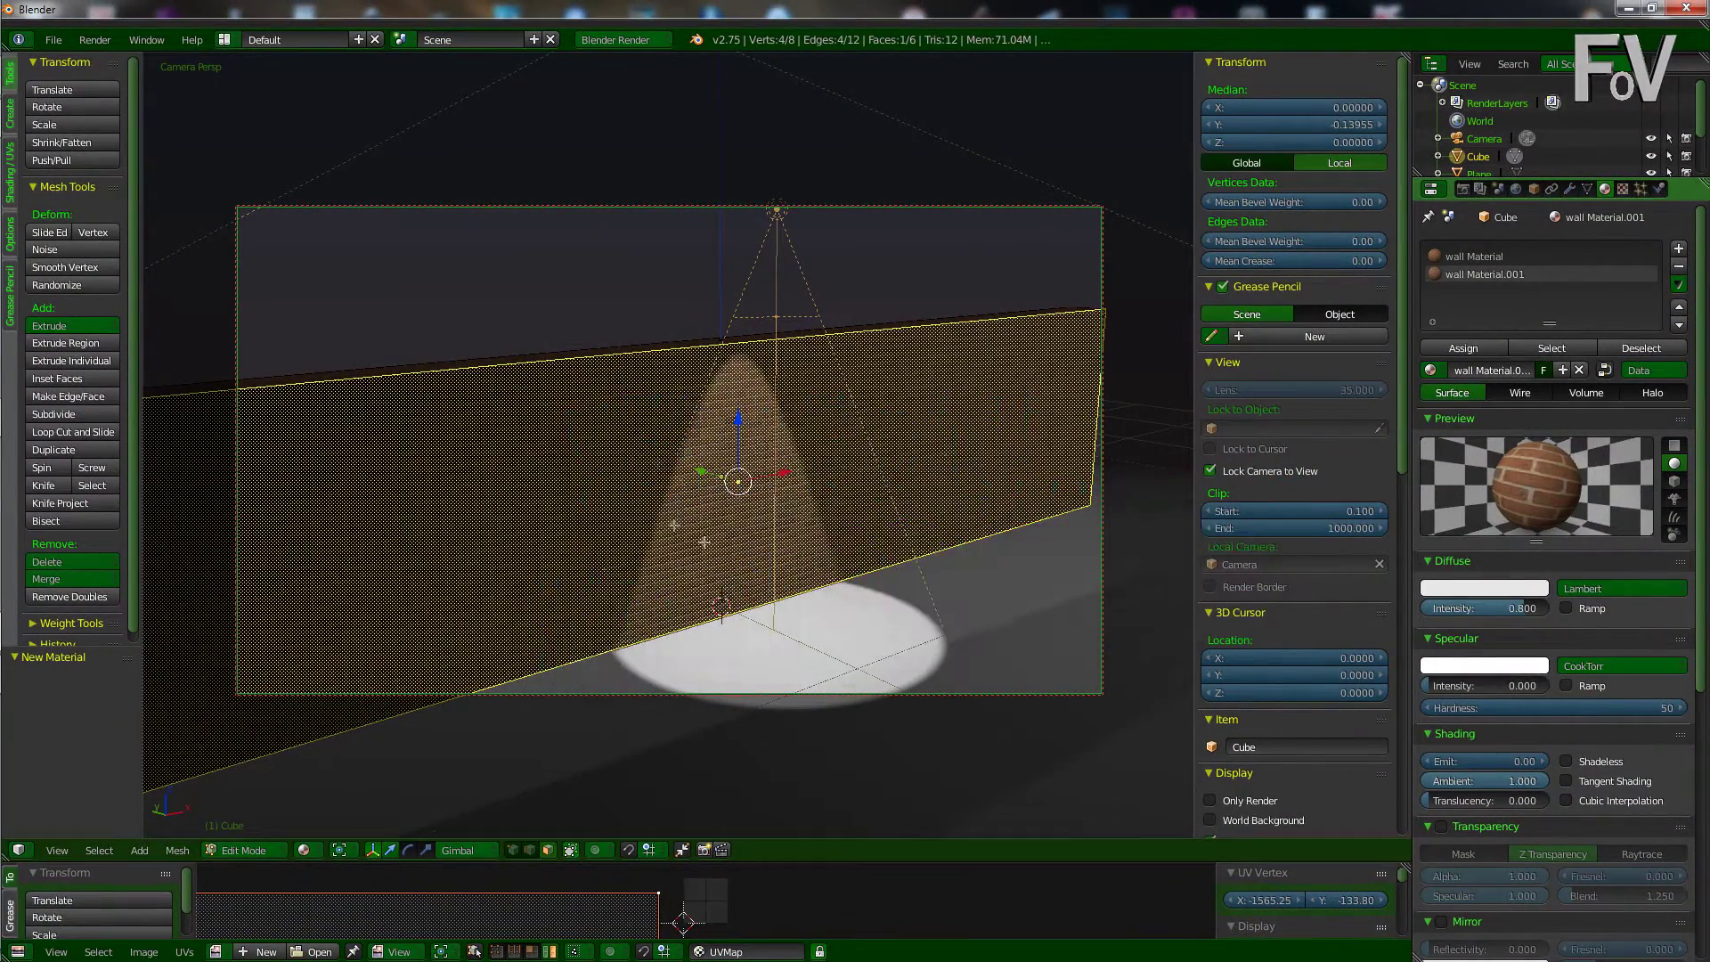
- Assign wall Material.001 to the selected front face
scroll(663, 494, down, 5)
mouse_move(682, 481)
middle_down()
mouse_move(748, 466)
mouse_move(694, 464)
middle_up()
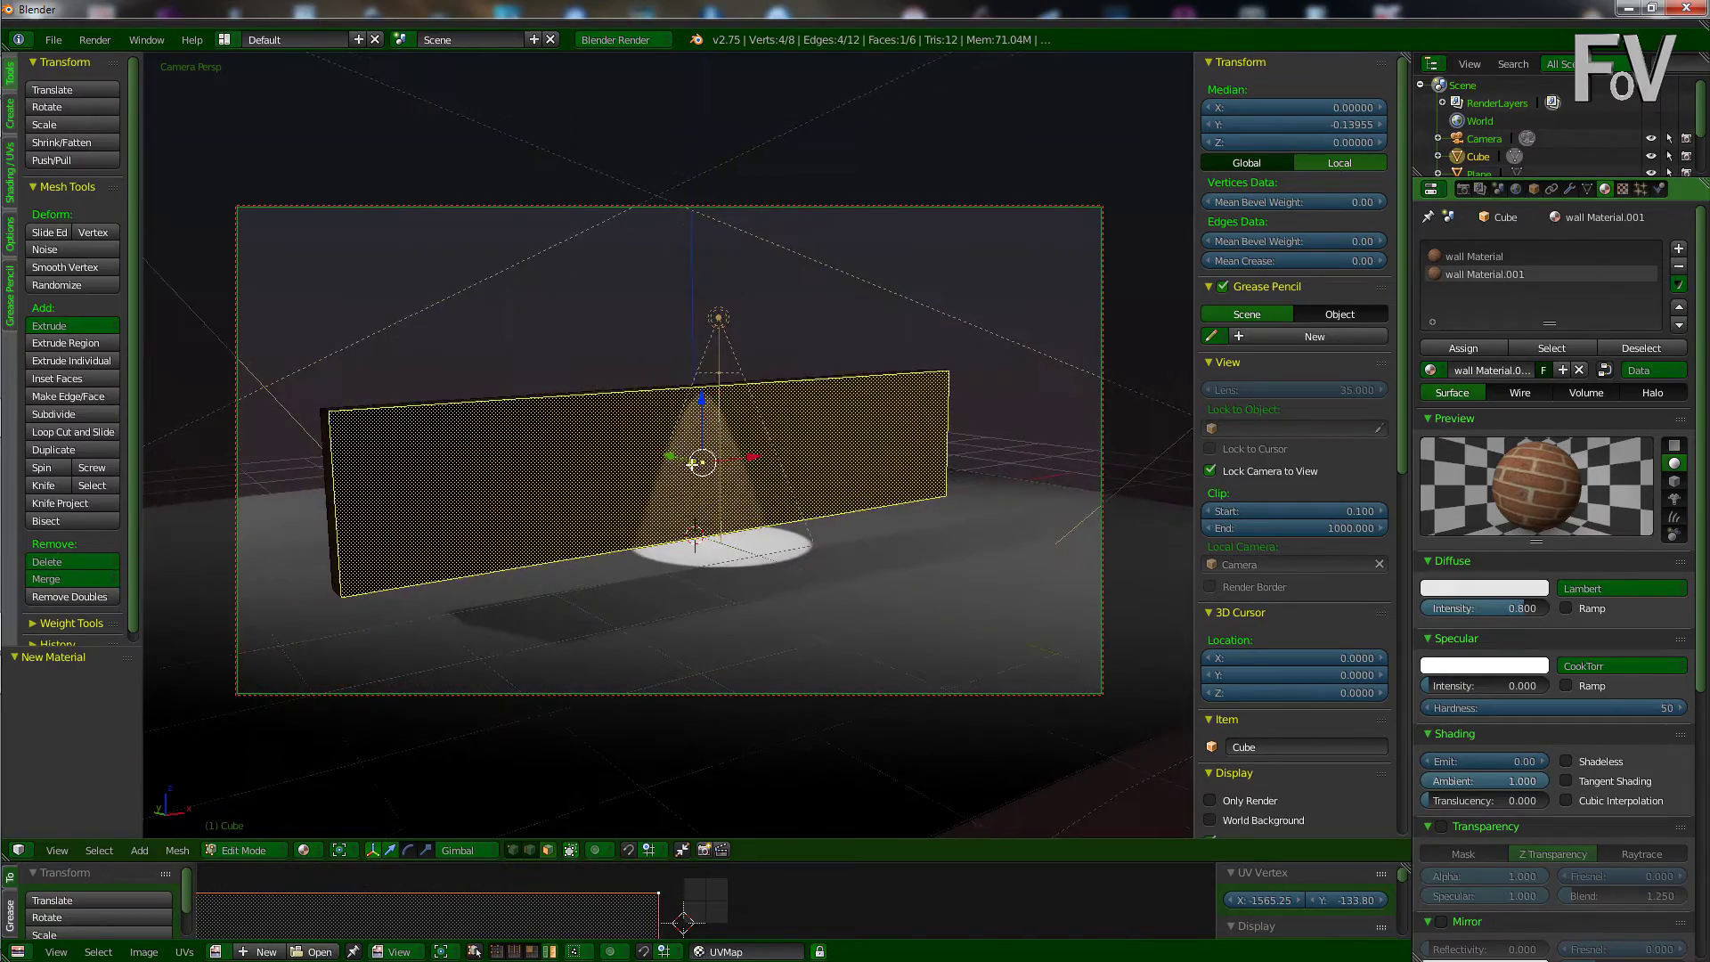
scroll(686, 457, up, 3)
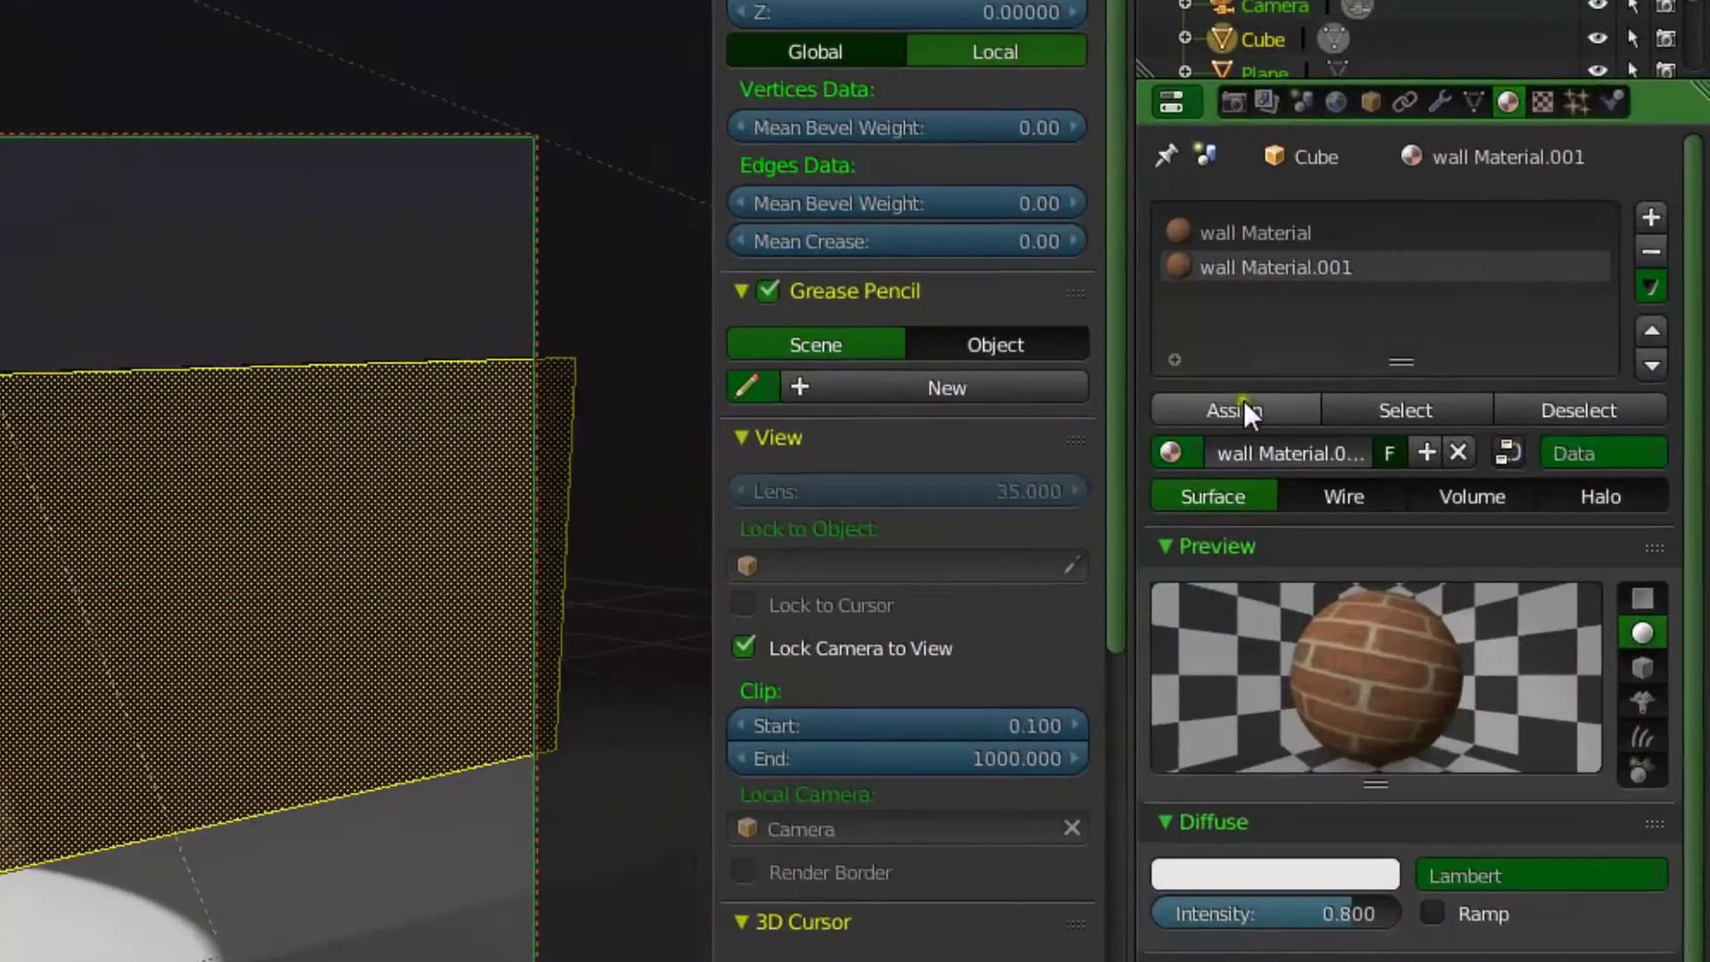
click(1243, 410)
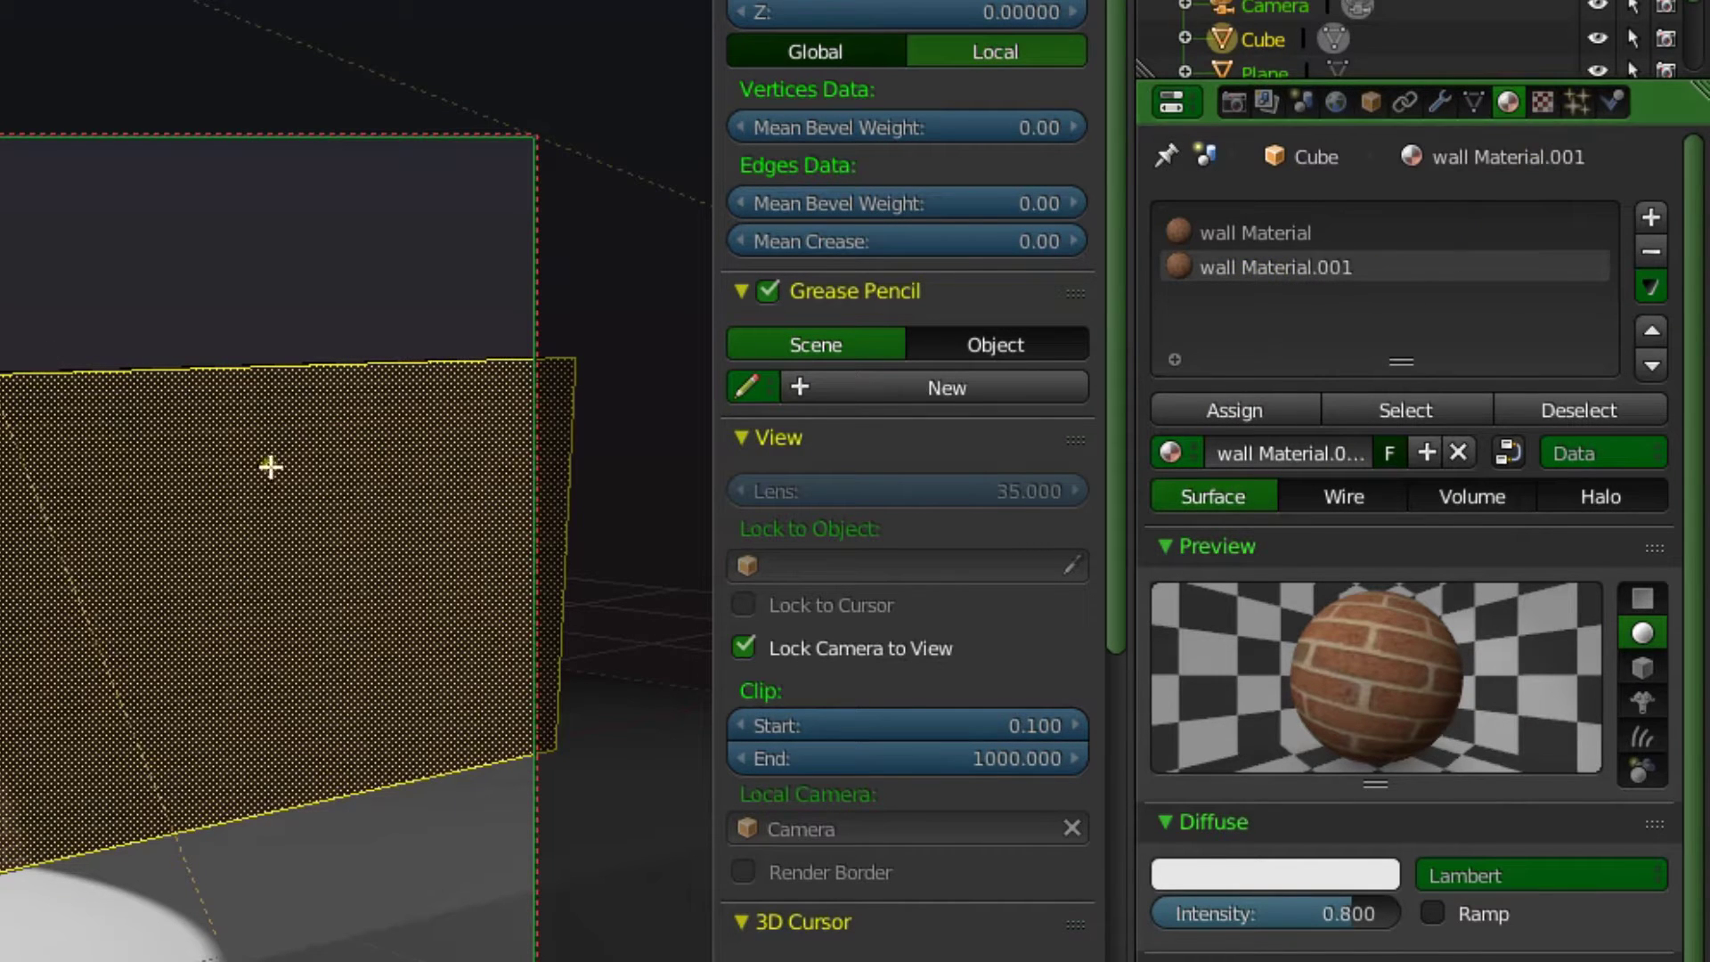
click(1553, 100)
- Create a new image texture in the empty slot and load fov spray.png into it
click(1643, 203)
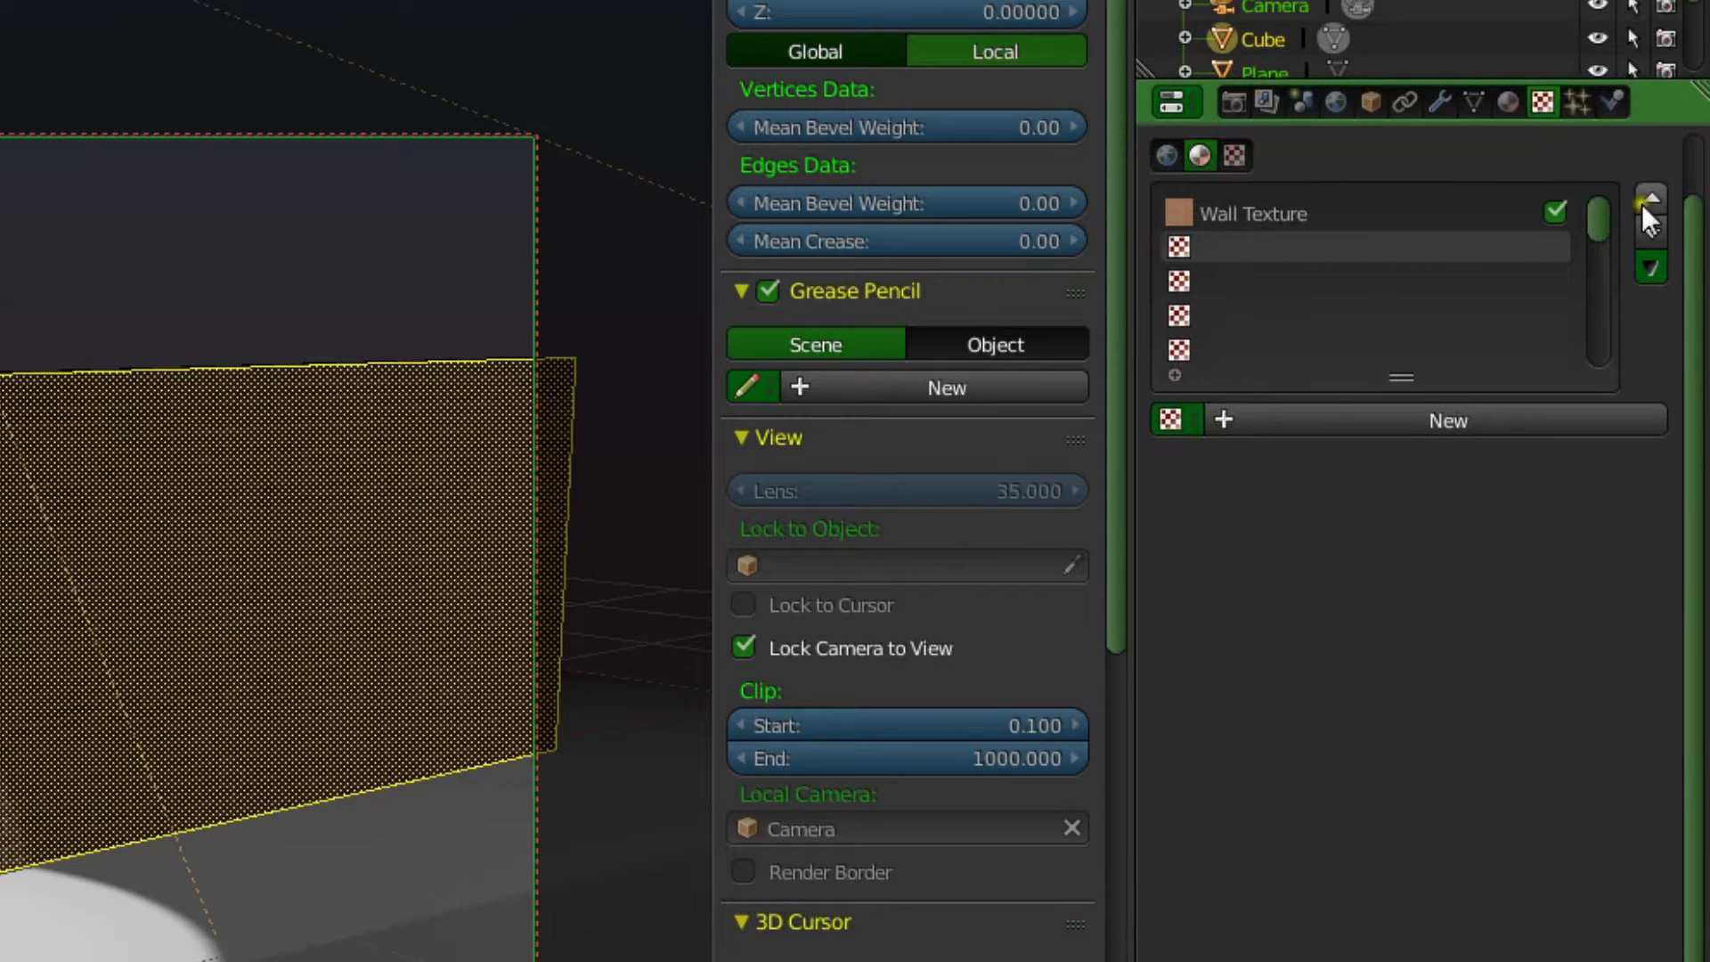
click(1361, 415)
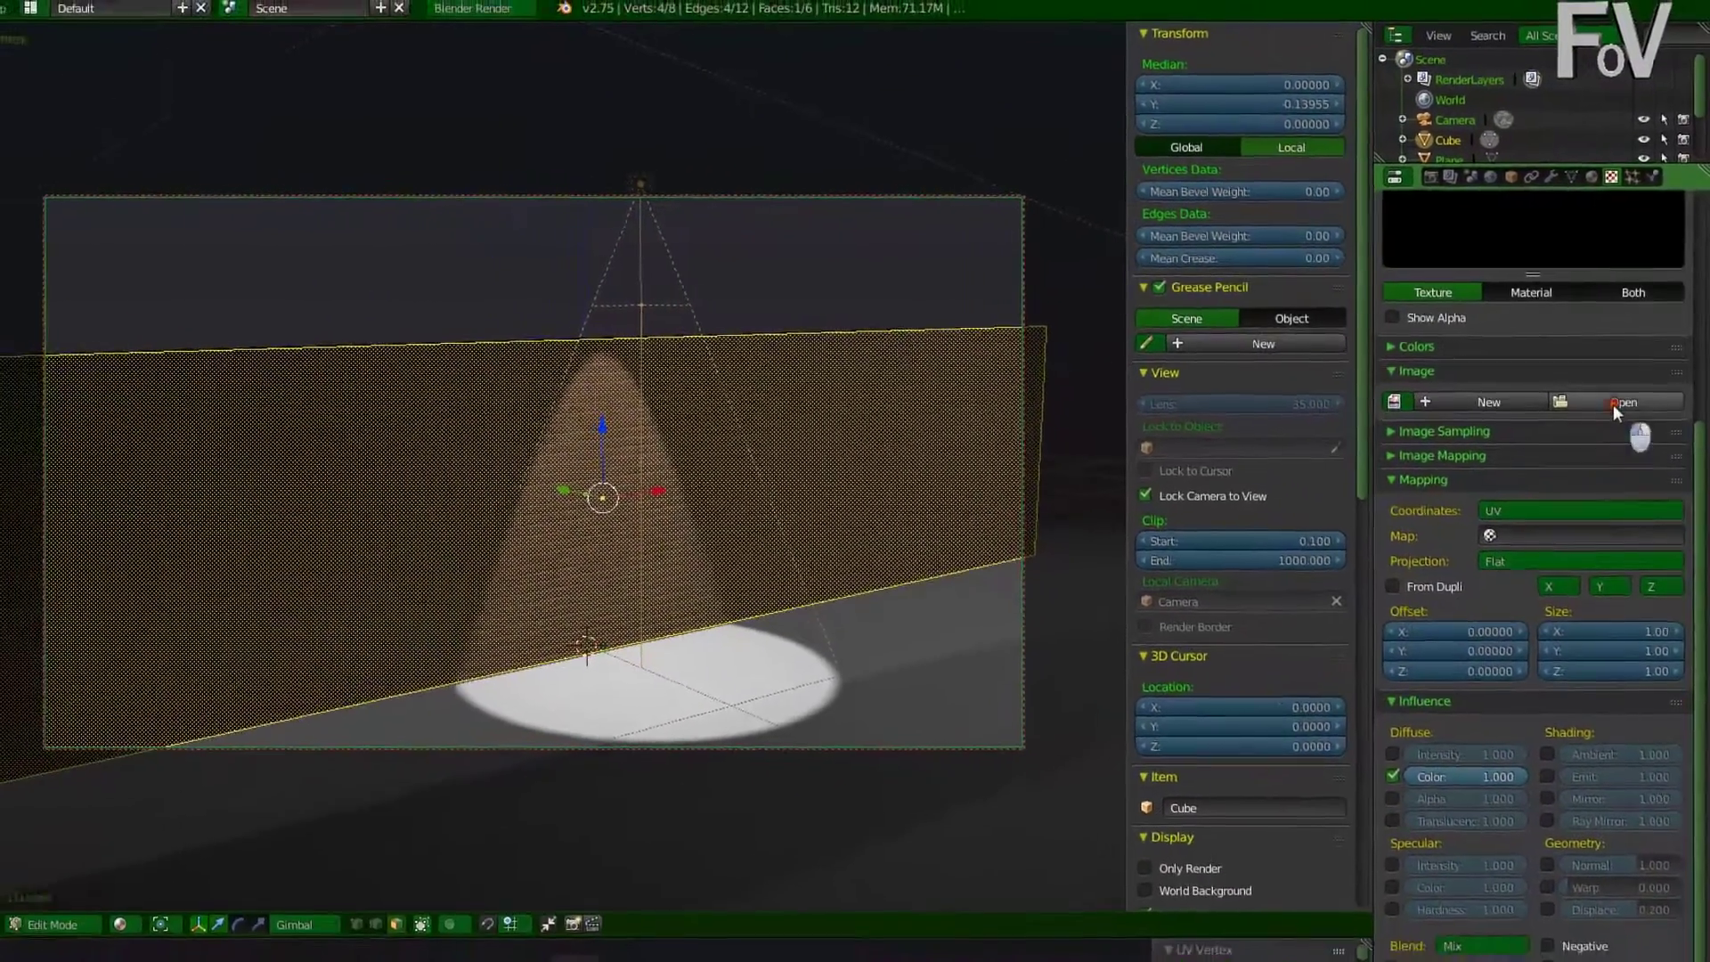
click(1586, 753)
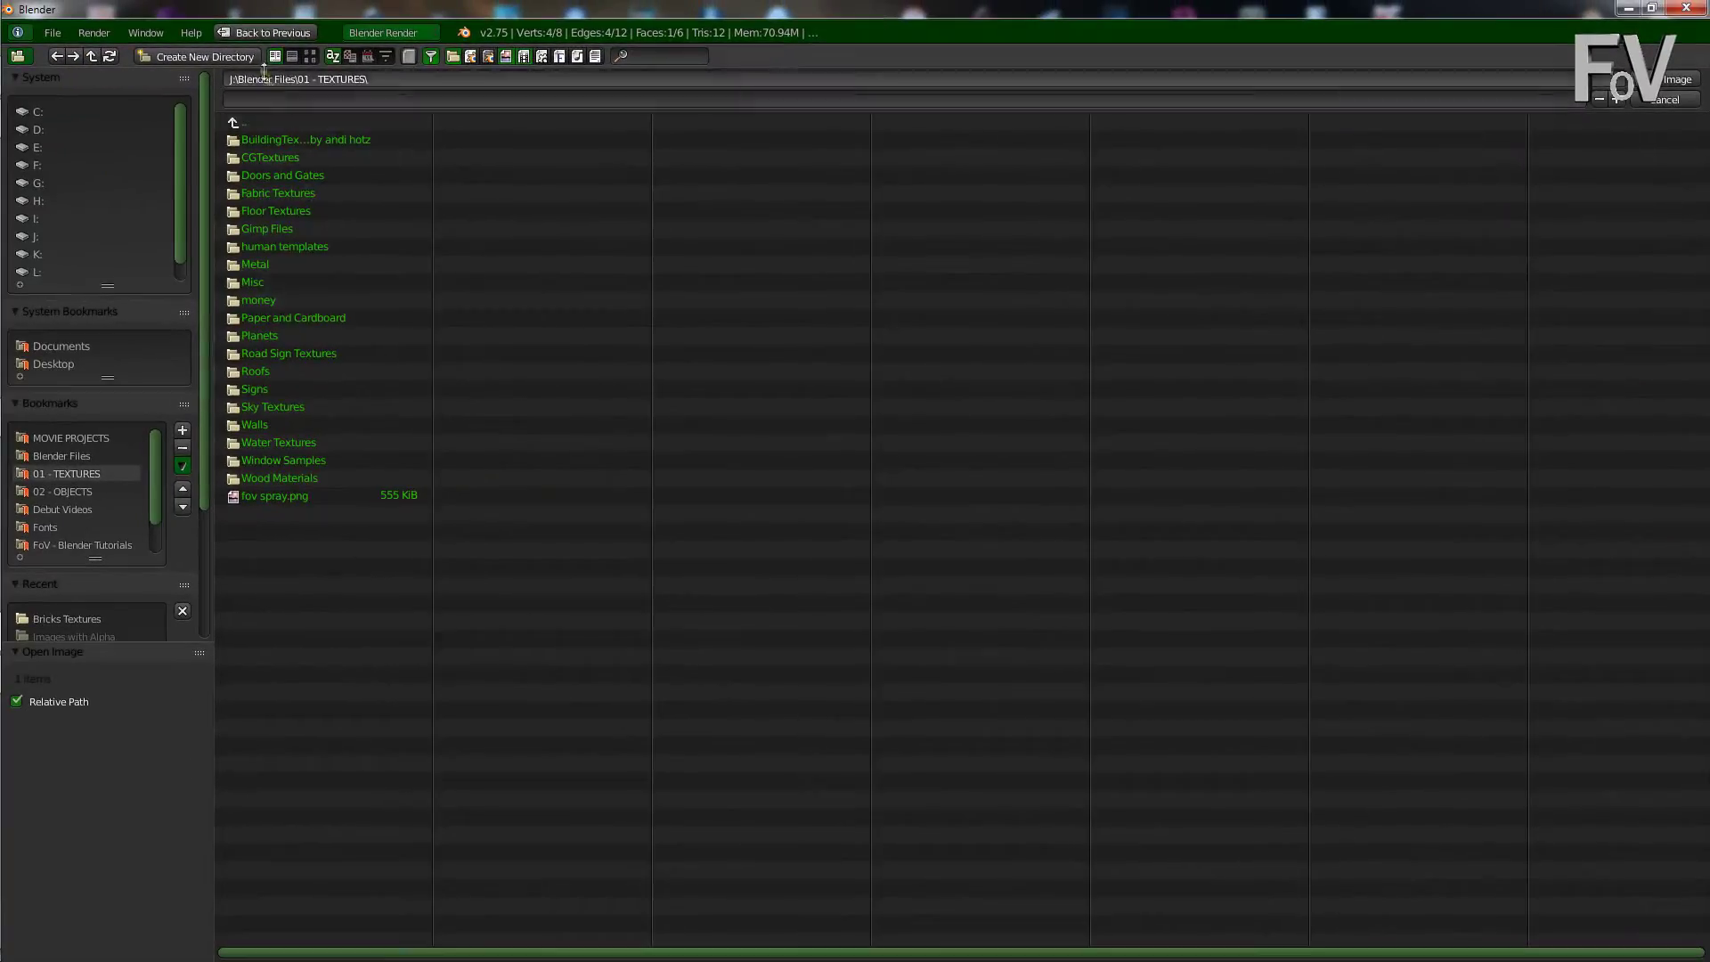
click(312, 57)
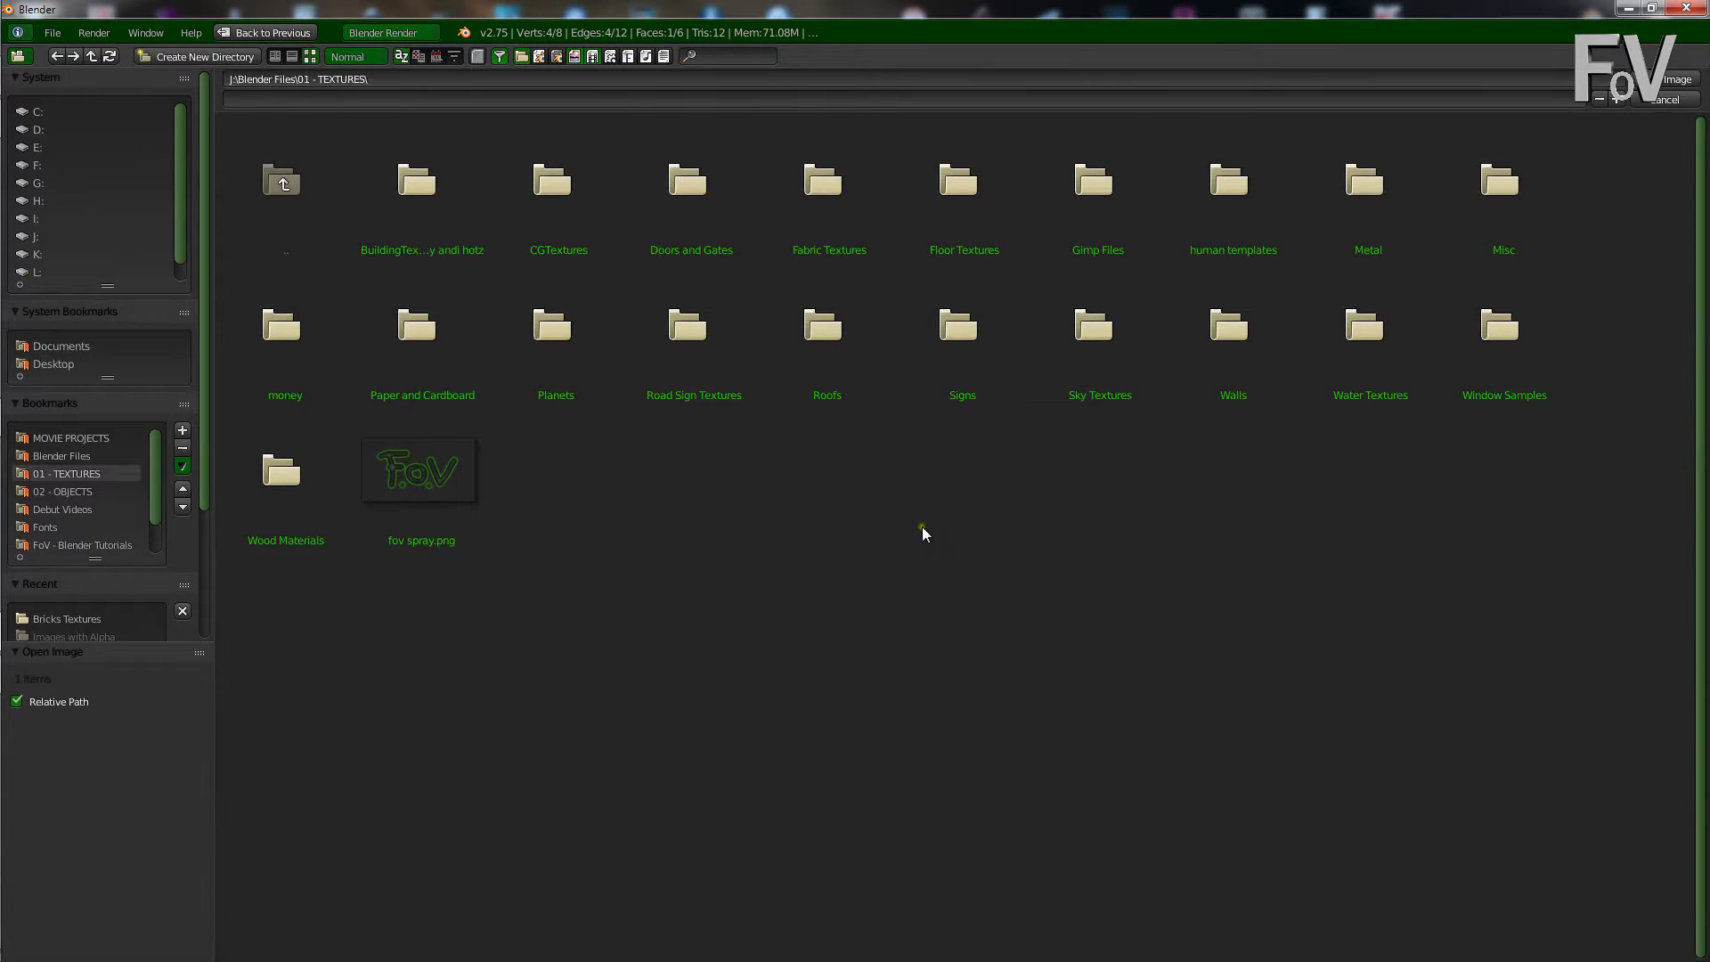
click(424, 492)
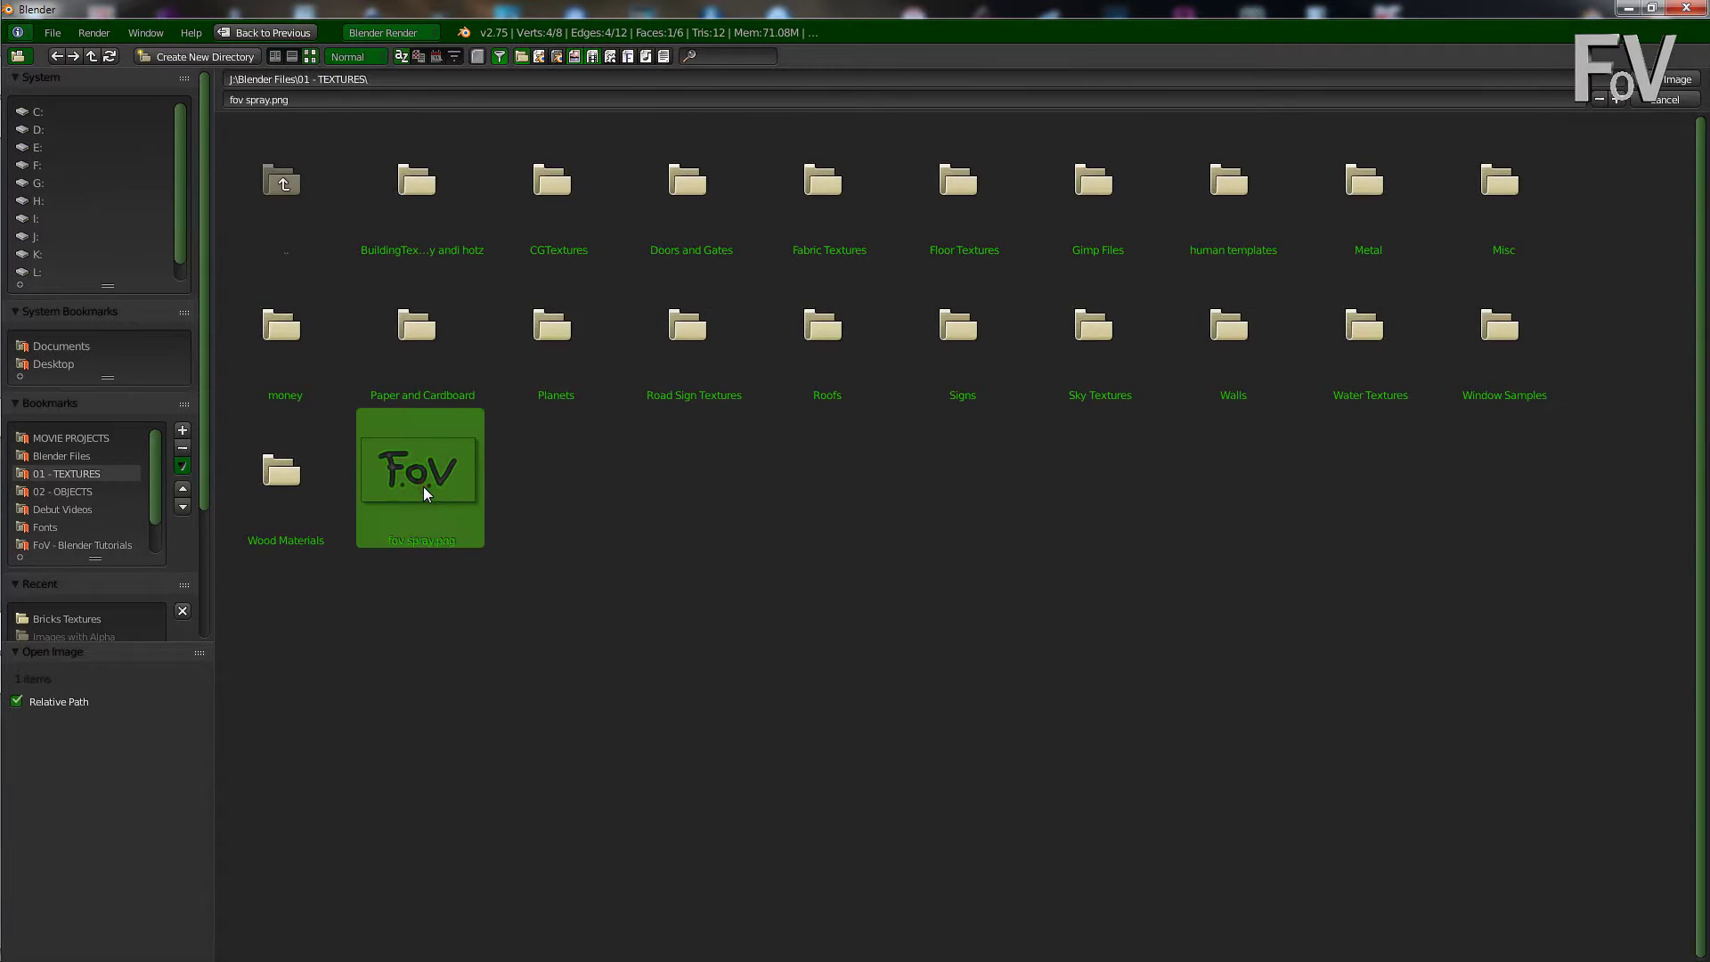
key(Return)
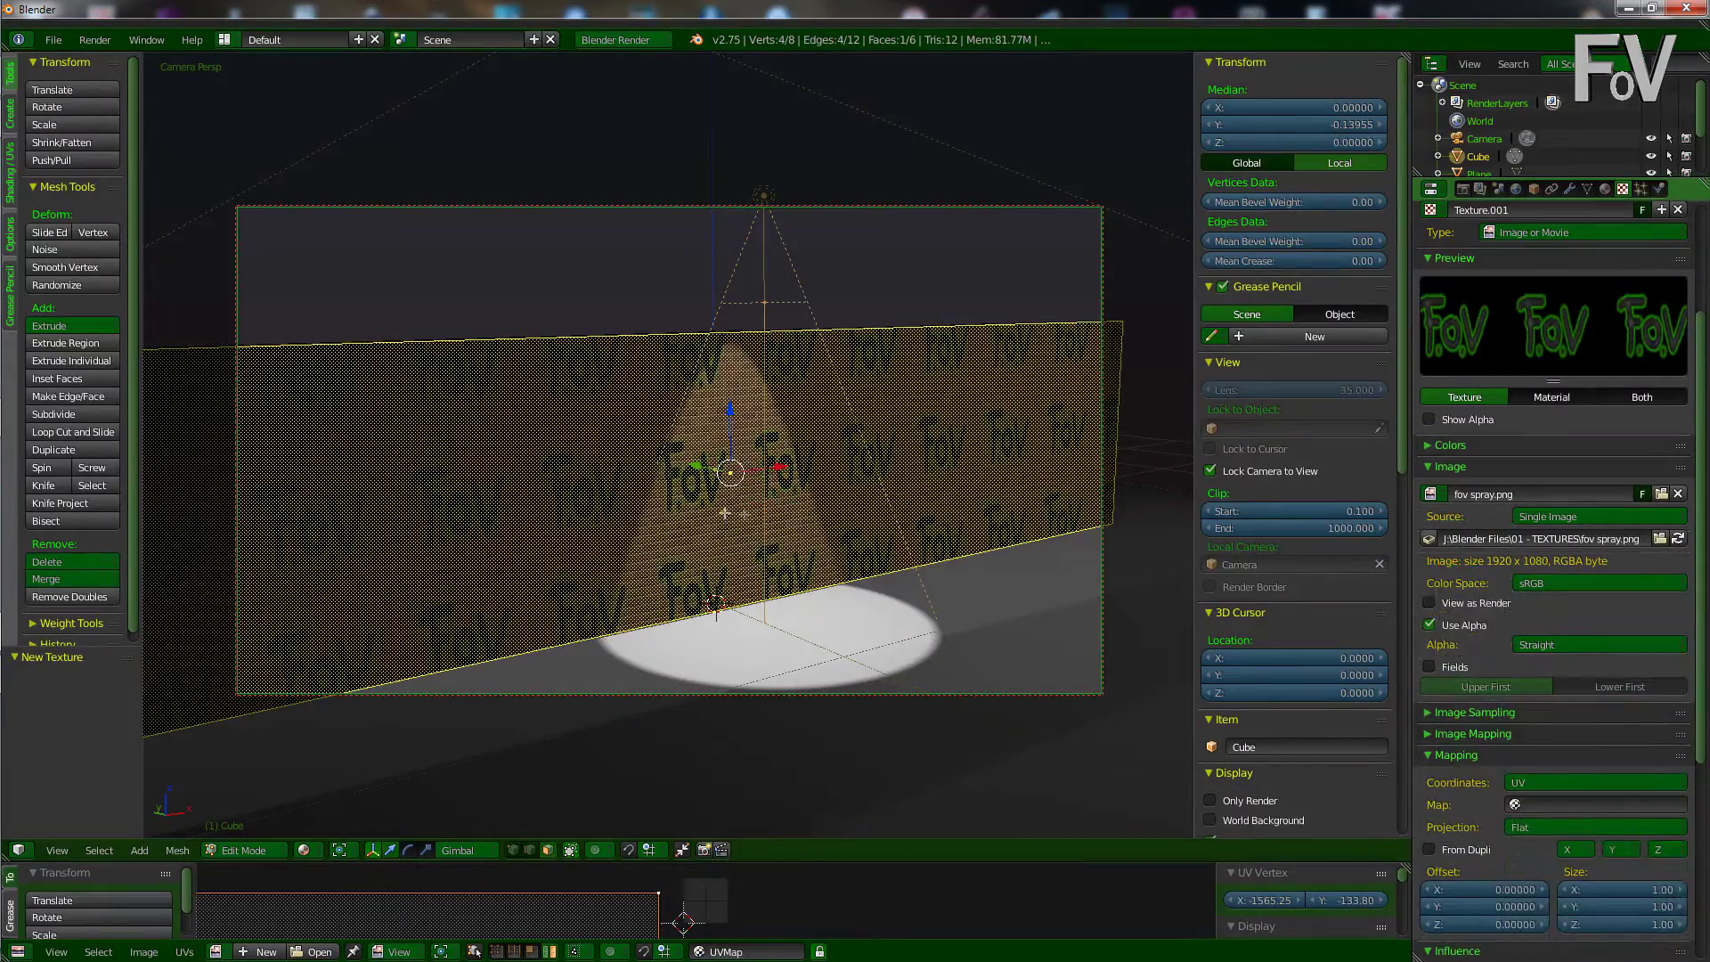
scroll(757, 499, up, 4)
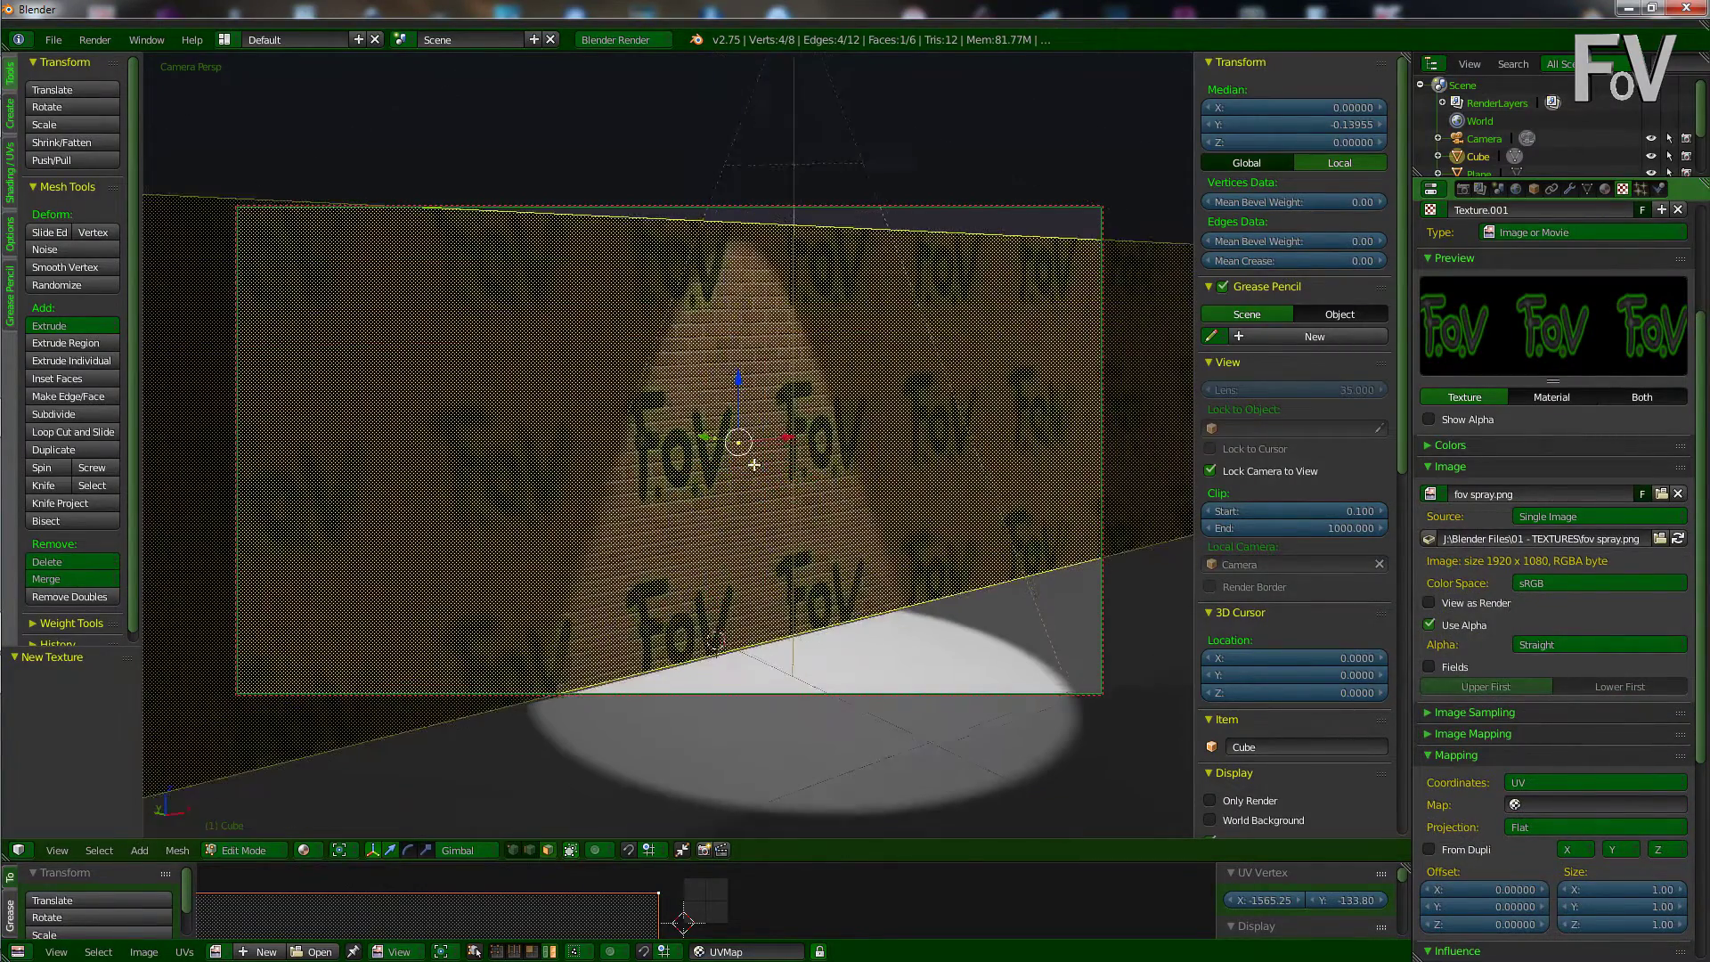
scroll(732, 475, up, 2)
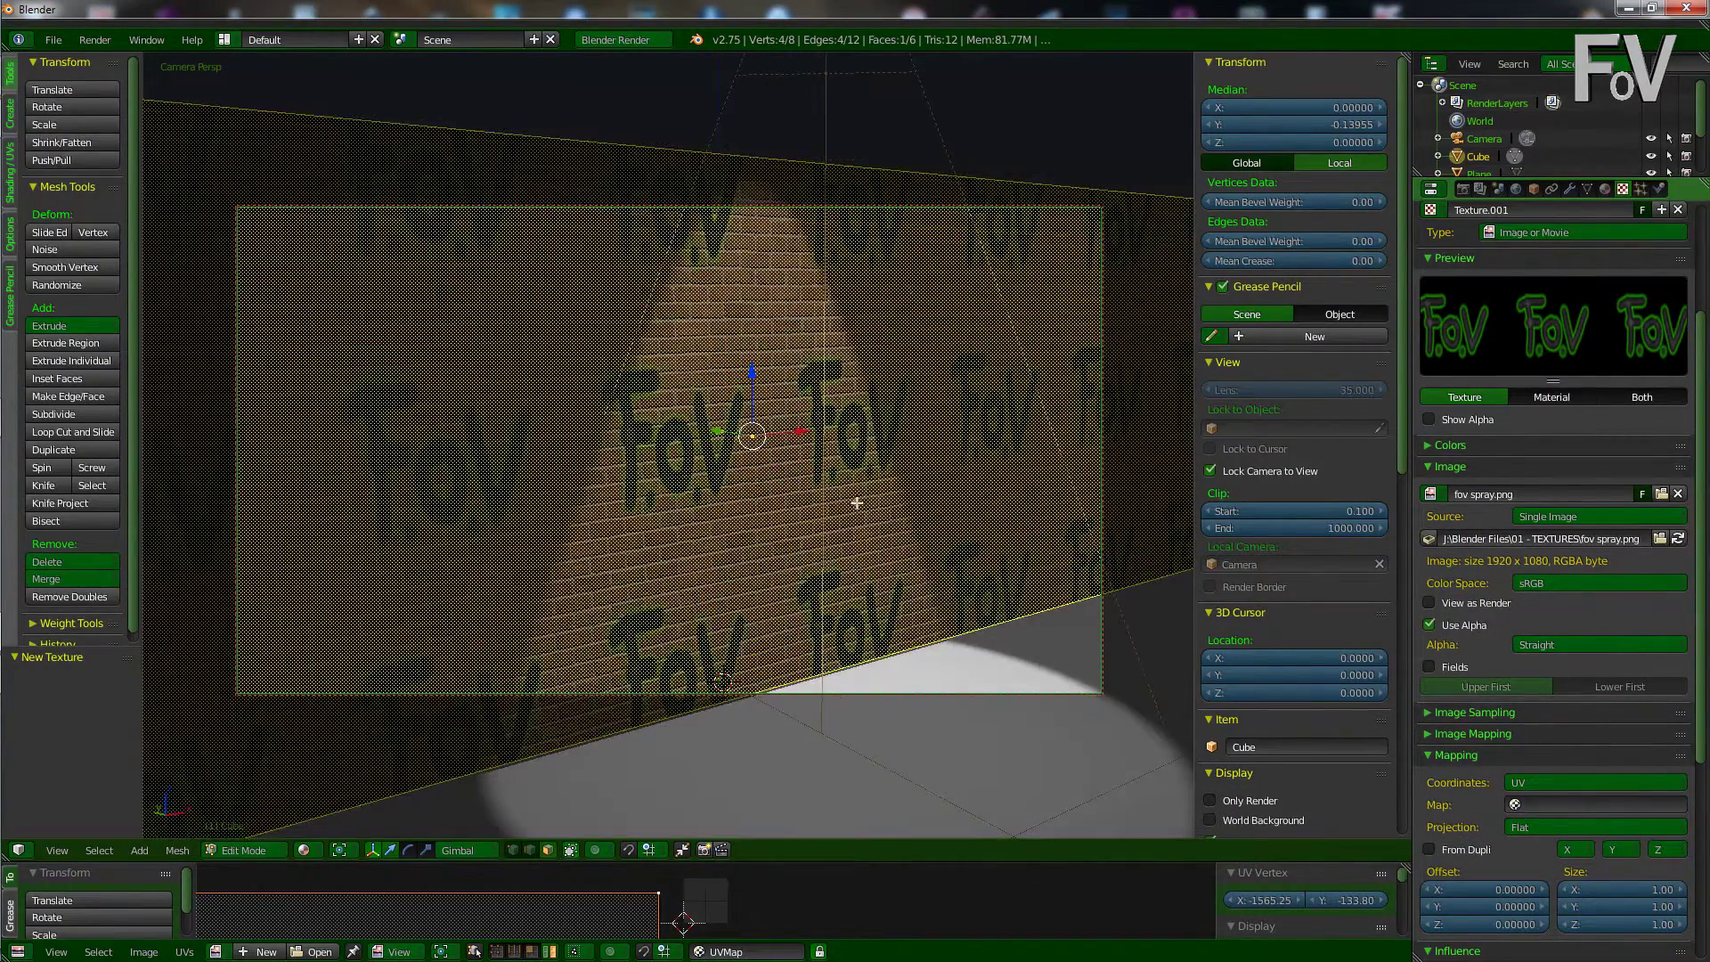
scroll(856, 503, down, 1)
scroll(1469, 455, down, 8)
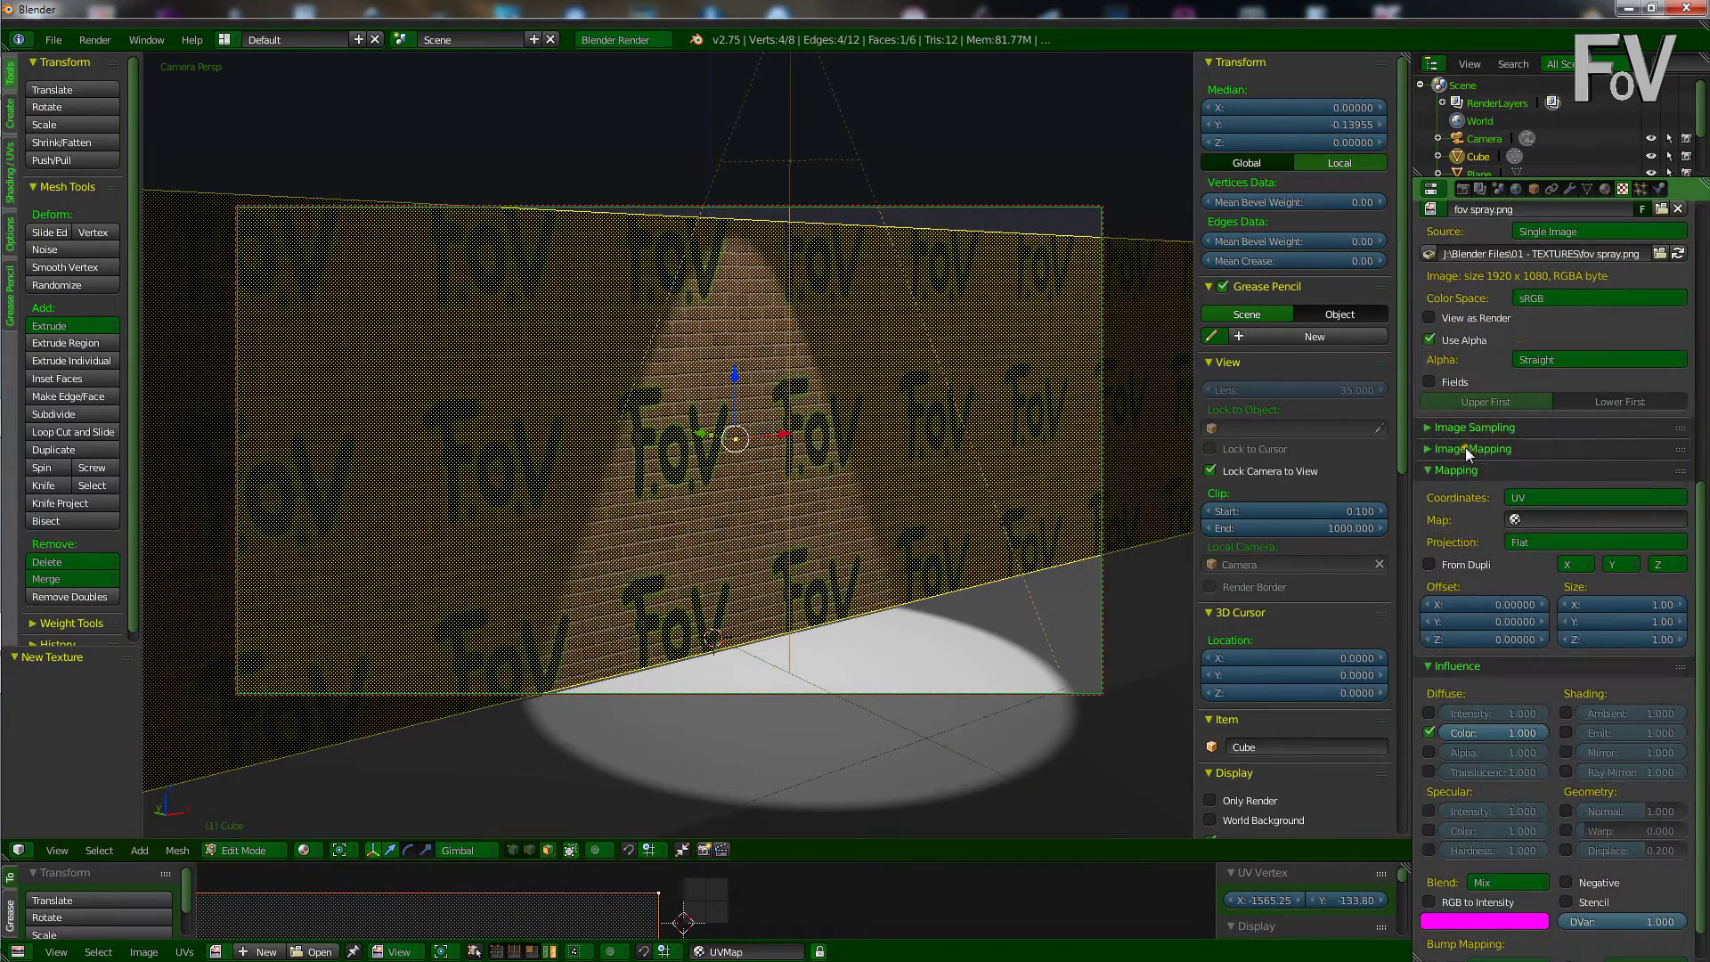
- Set the image mapping Extension from Repeat to Clip and enlarge the UV editor area
click(1465, 450)
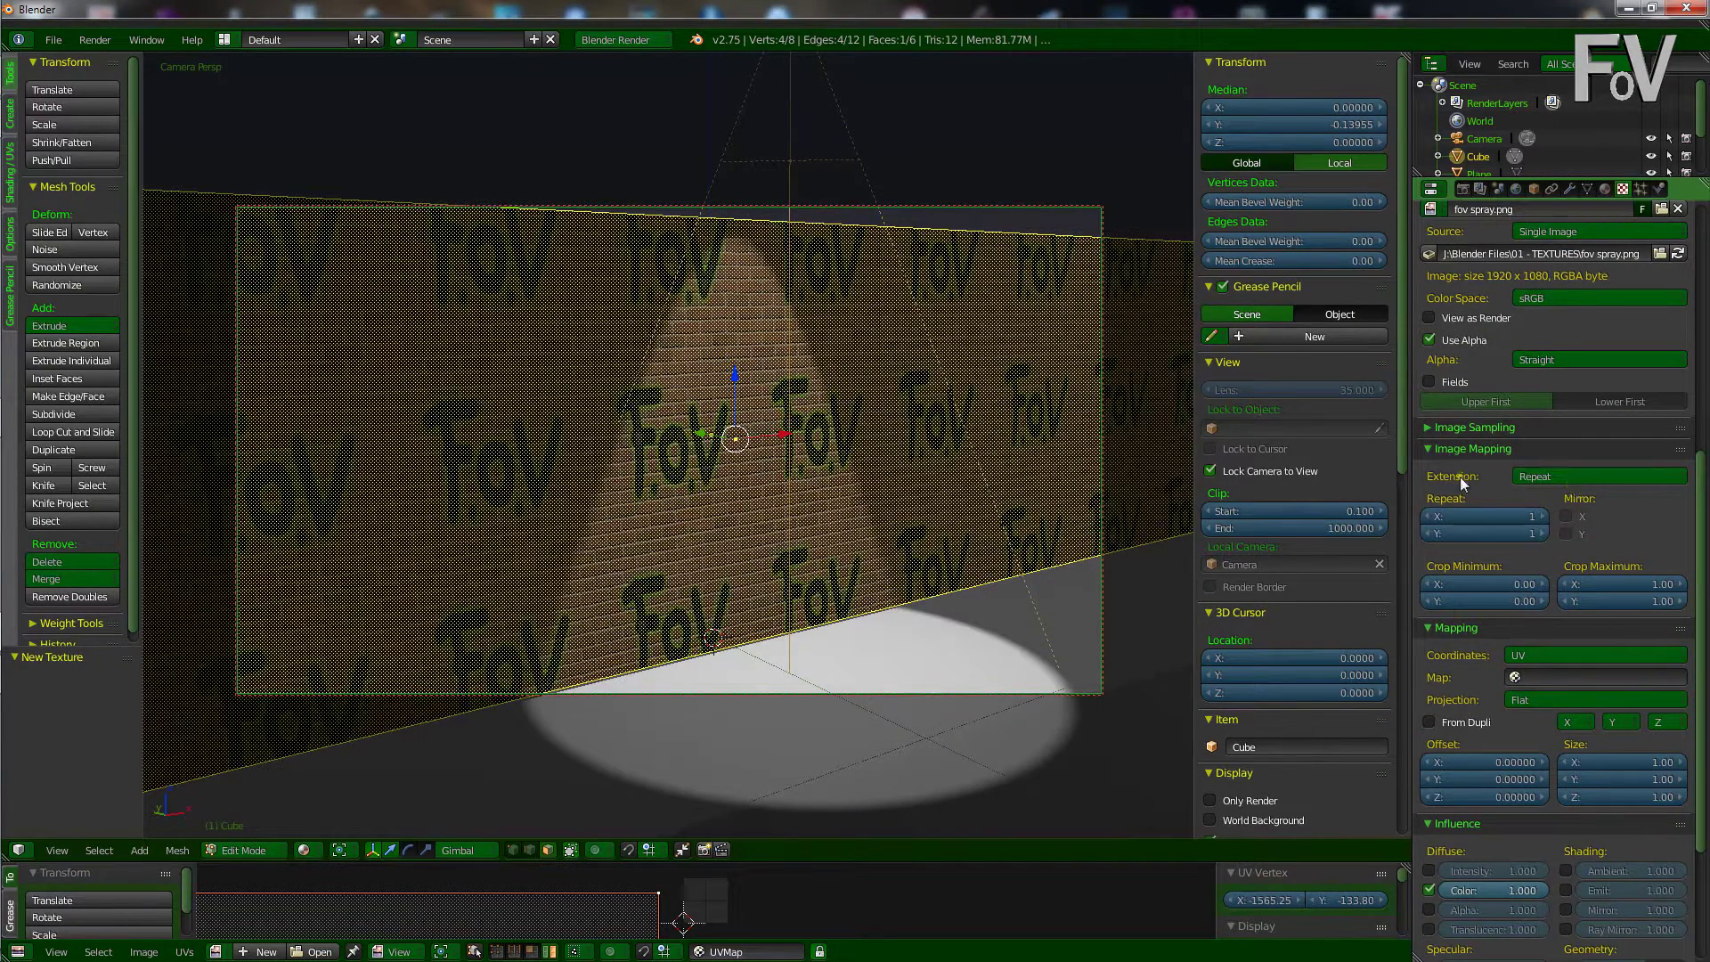
click(1571, 479)
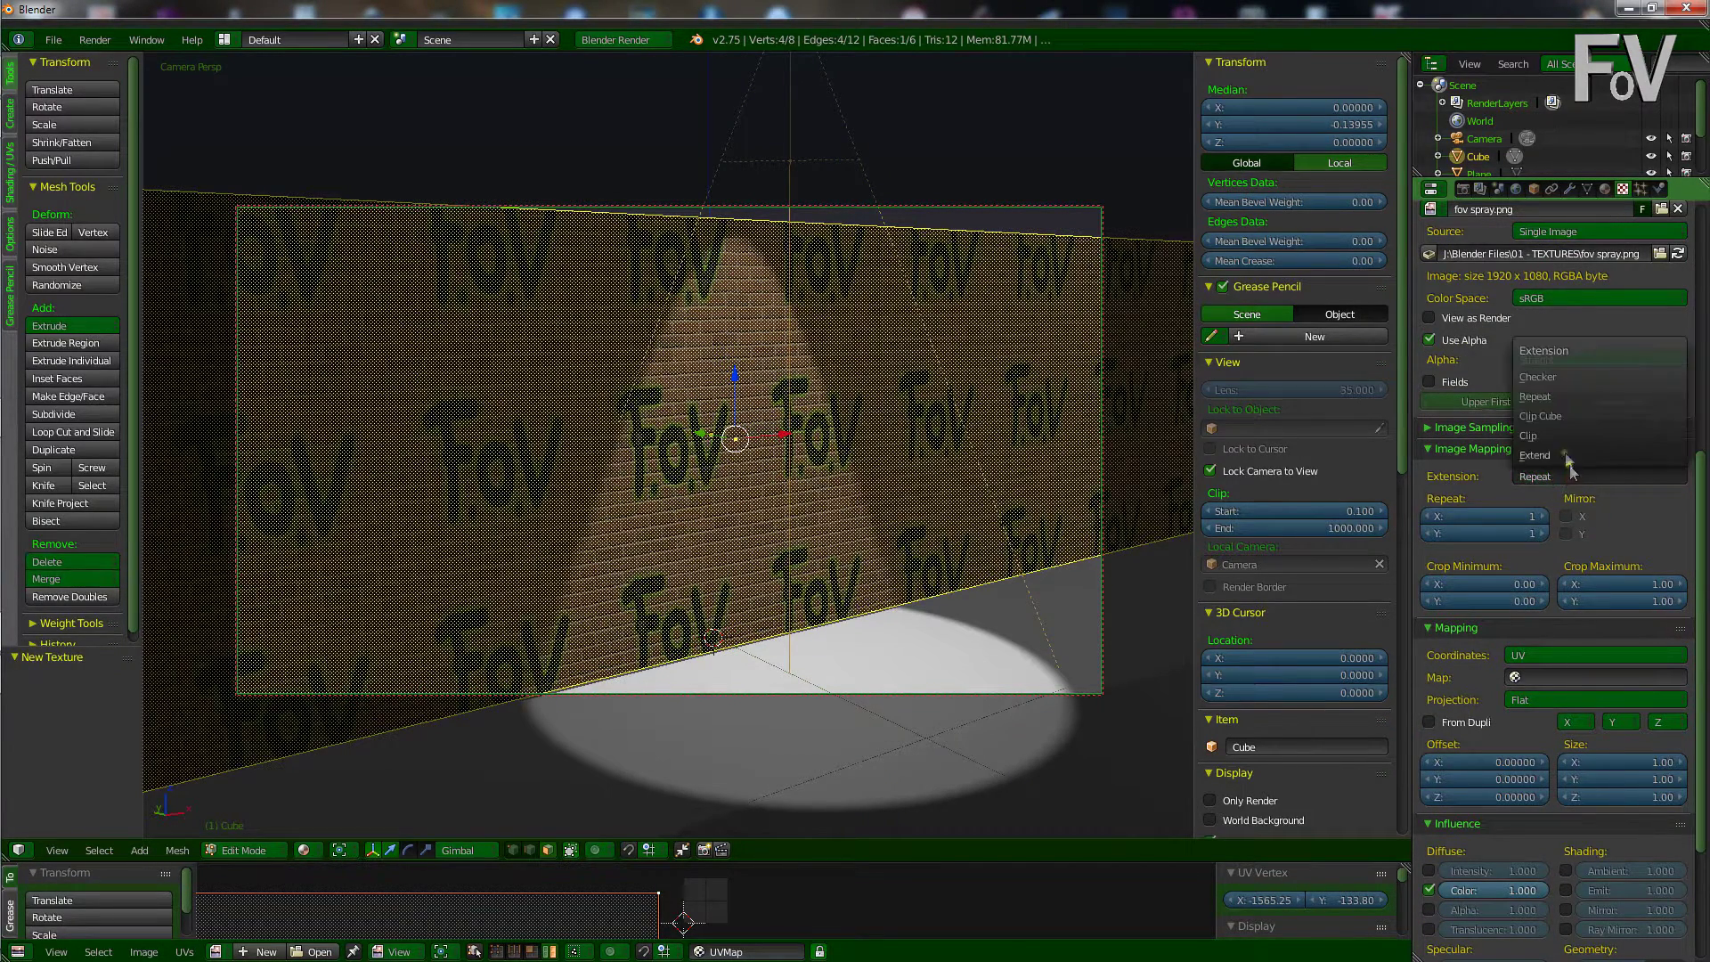
click(1547, 437)
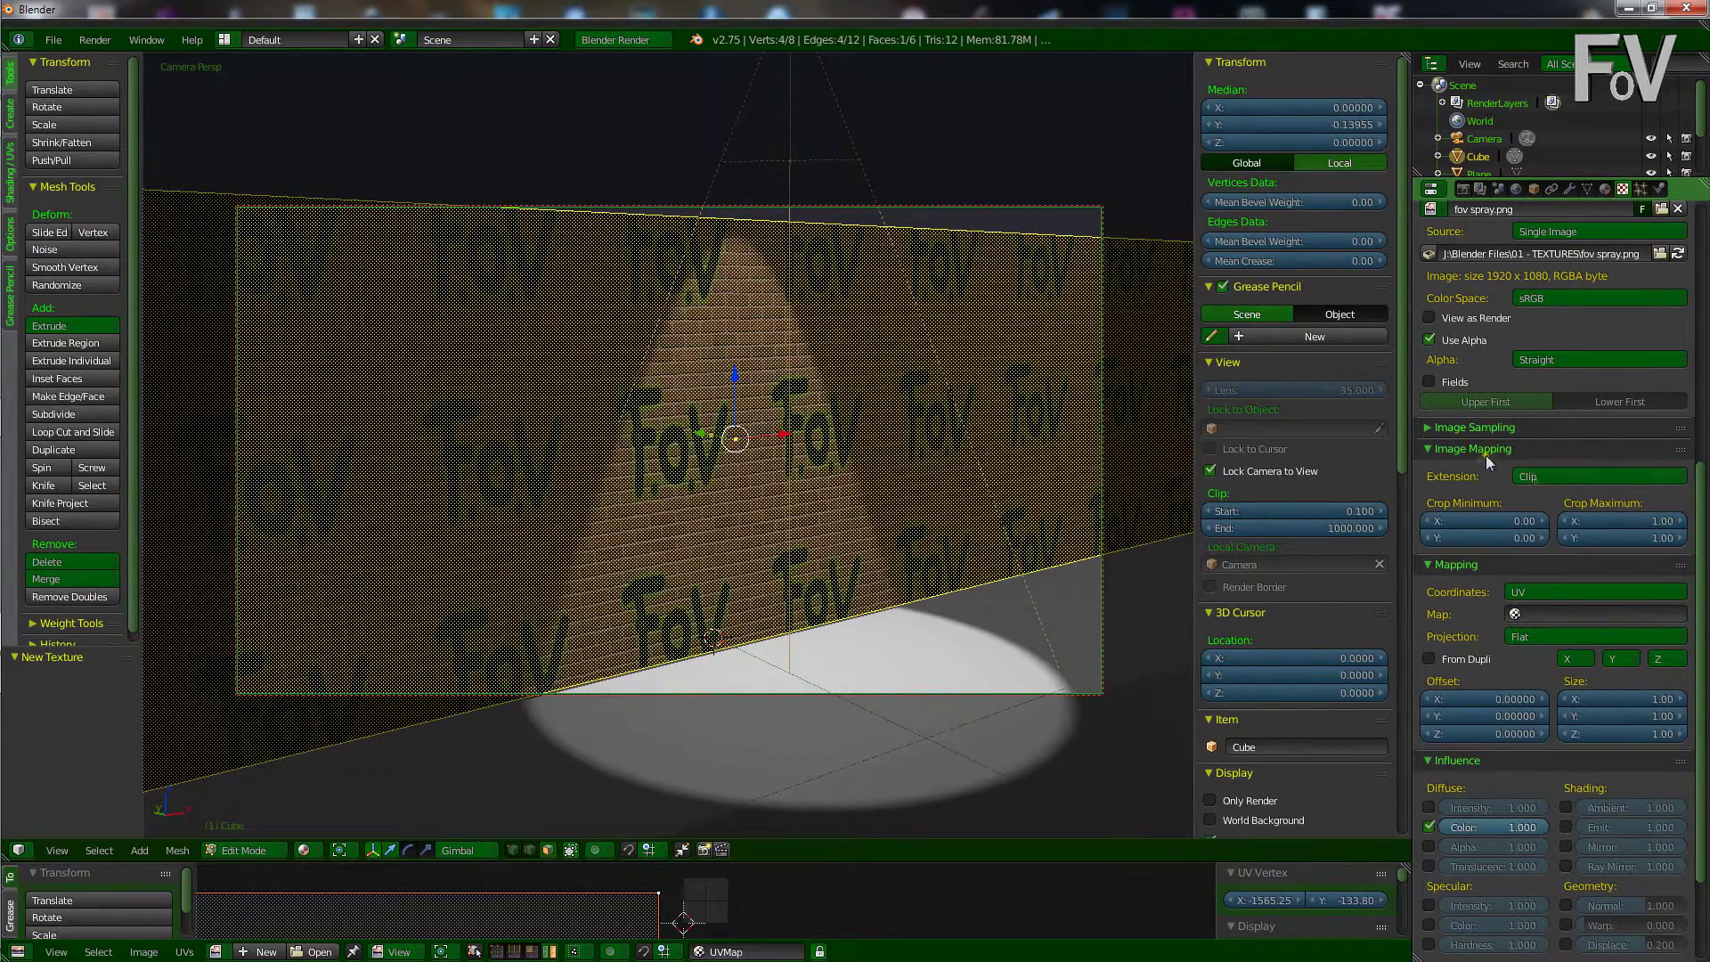
click(1452, 449)
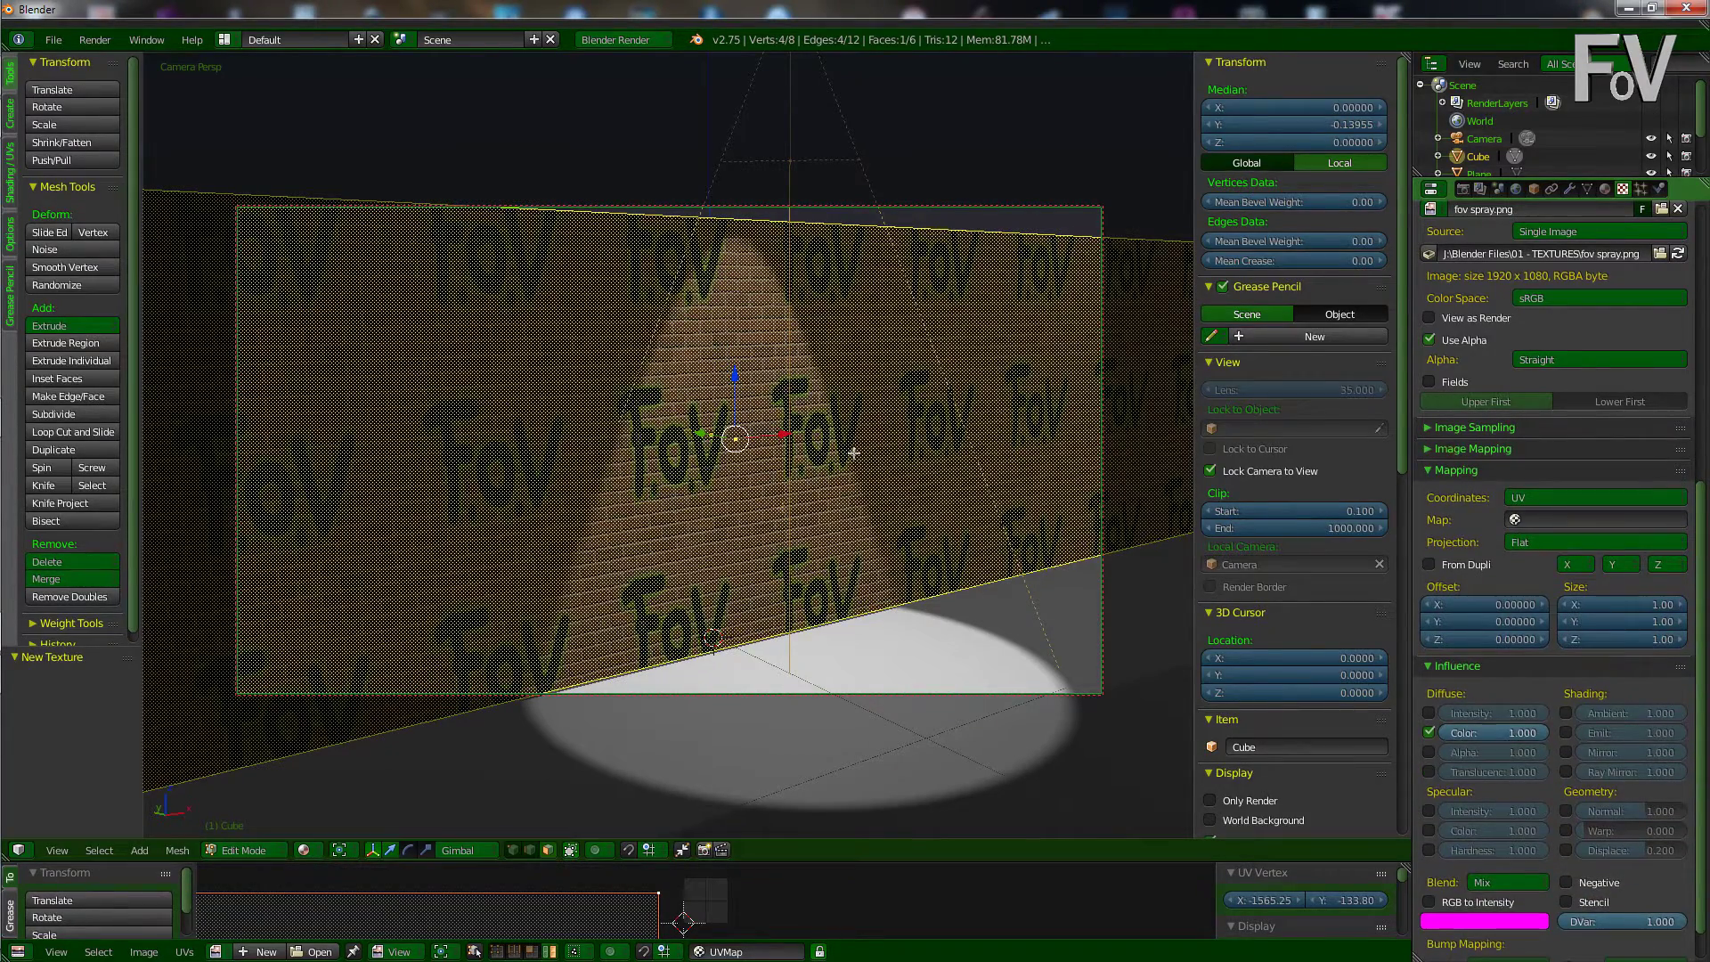
mouse_move(820, 472)
middle_down()
mouse_move(819, 432)
mouse_move(733, 484)
mouse_move(847, 419)
mouse_move(861, 447)
mouse_move(813, 477)
middle_up()
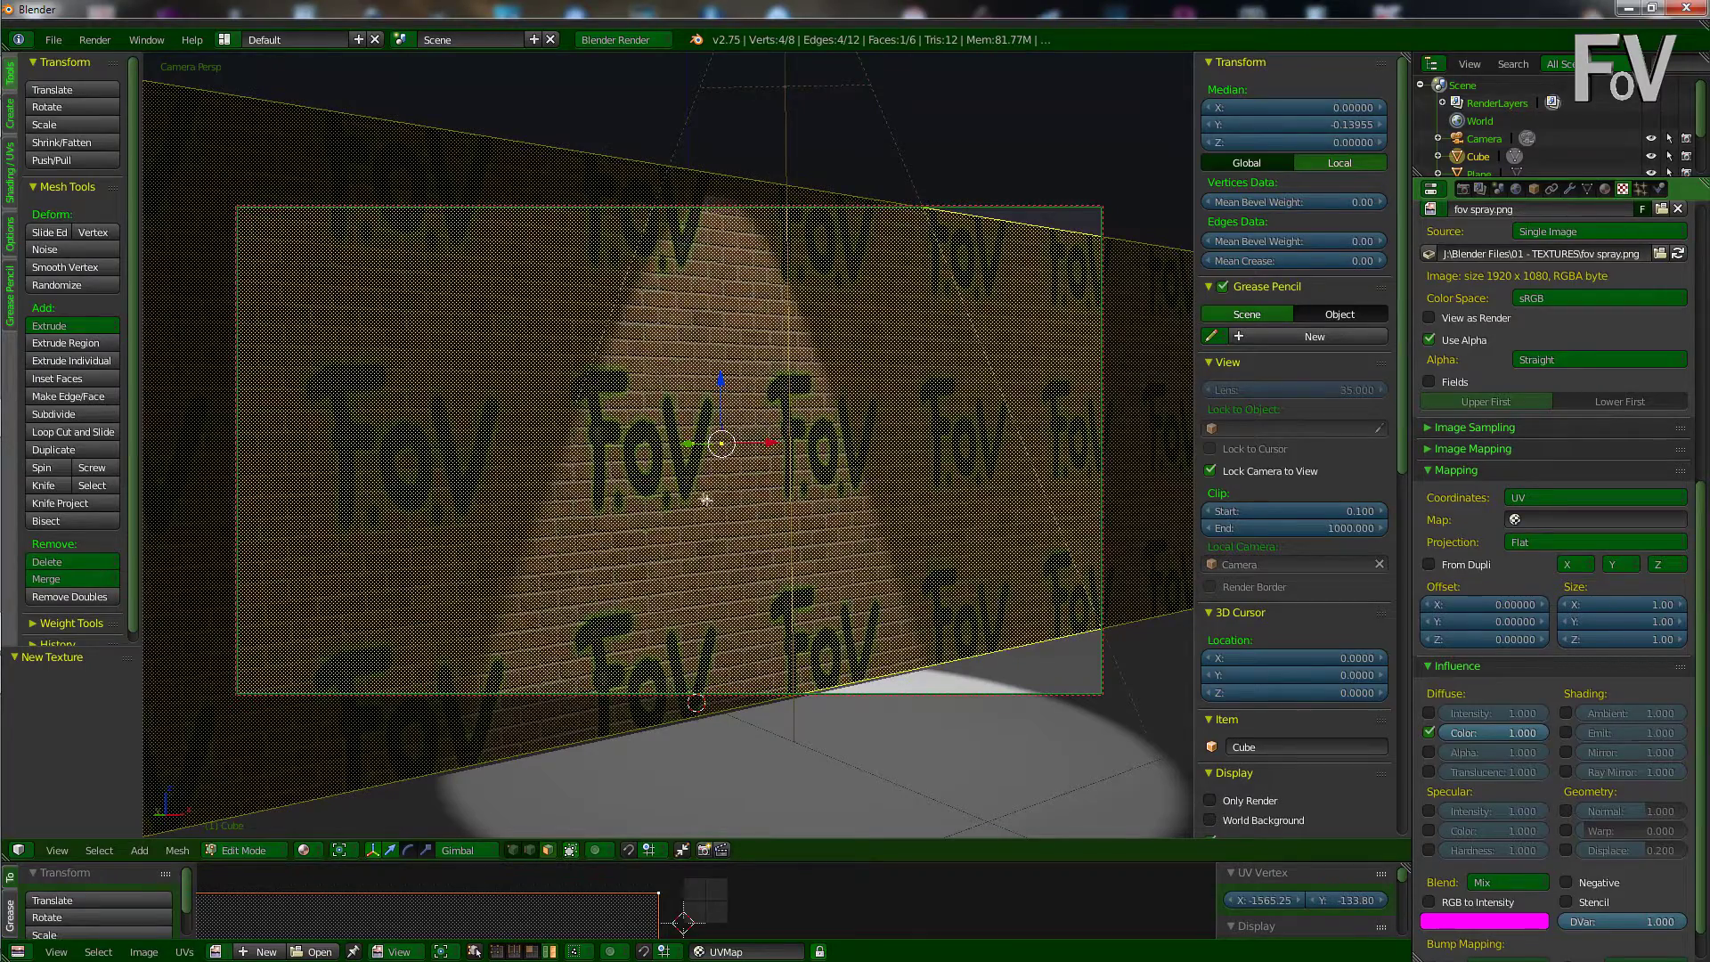
drag(809, 844, 843, 265)
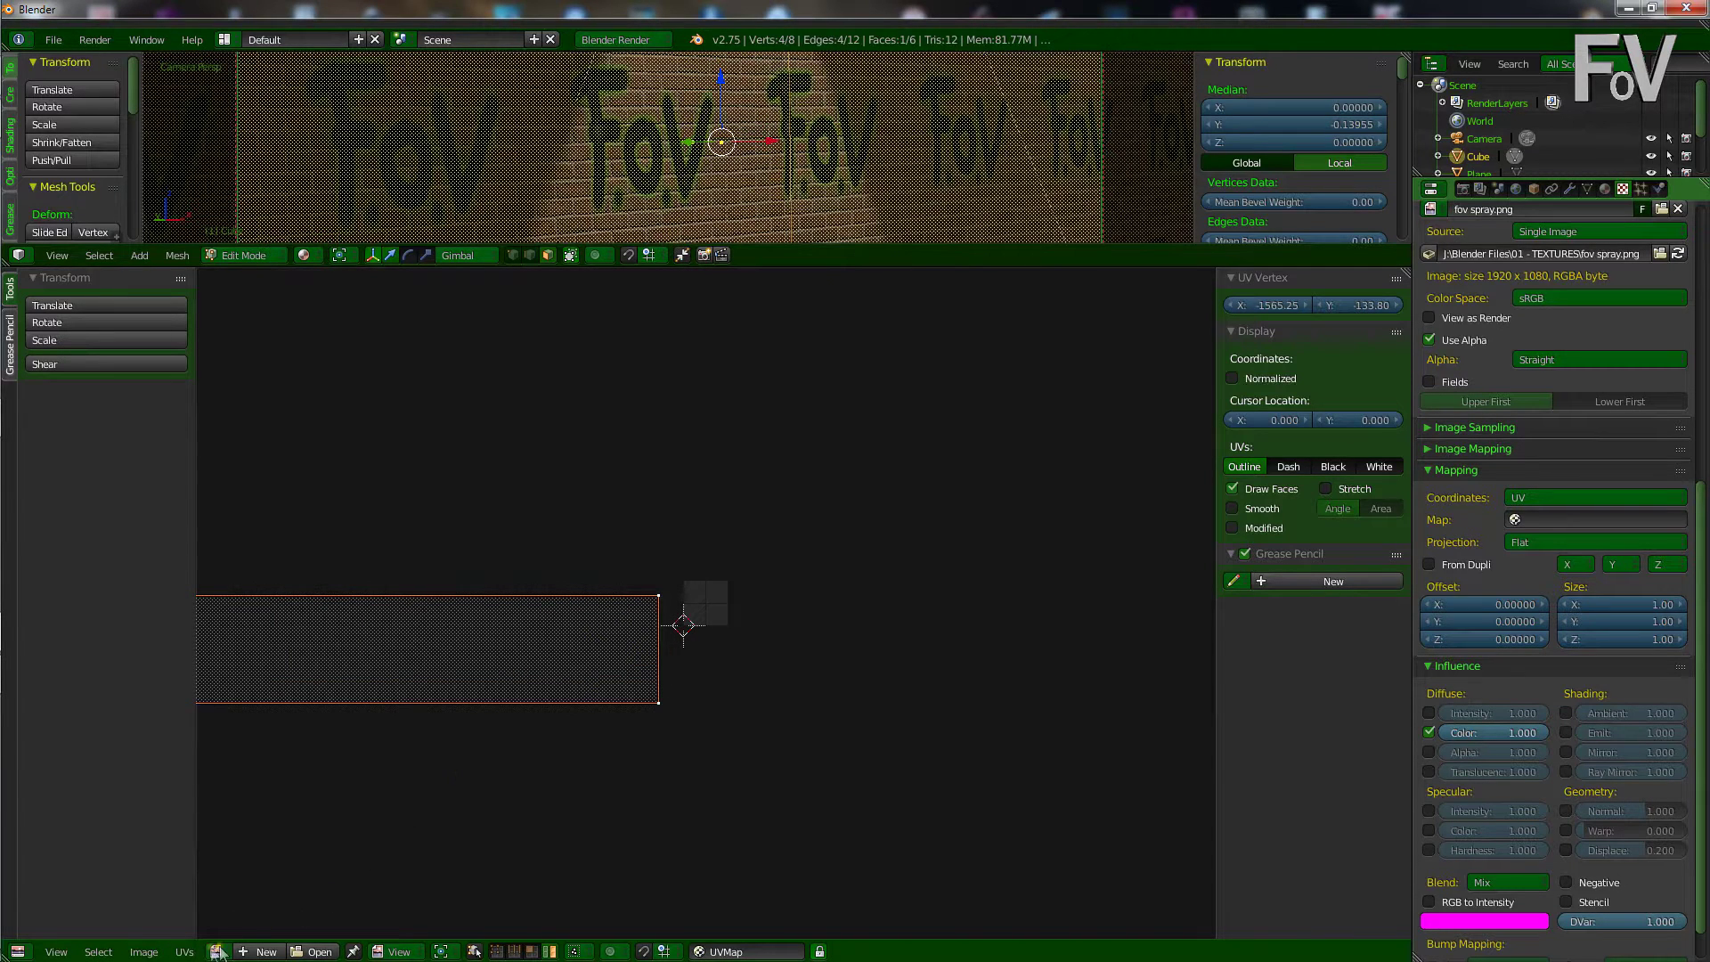
- Display fov spray.png behind the UVs and stretch the wall's UV face wider
scroll(476, 608, down, 2)
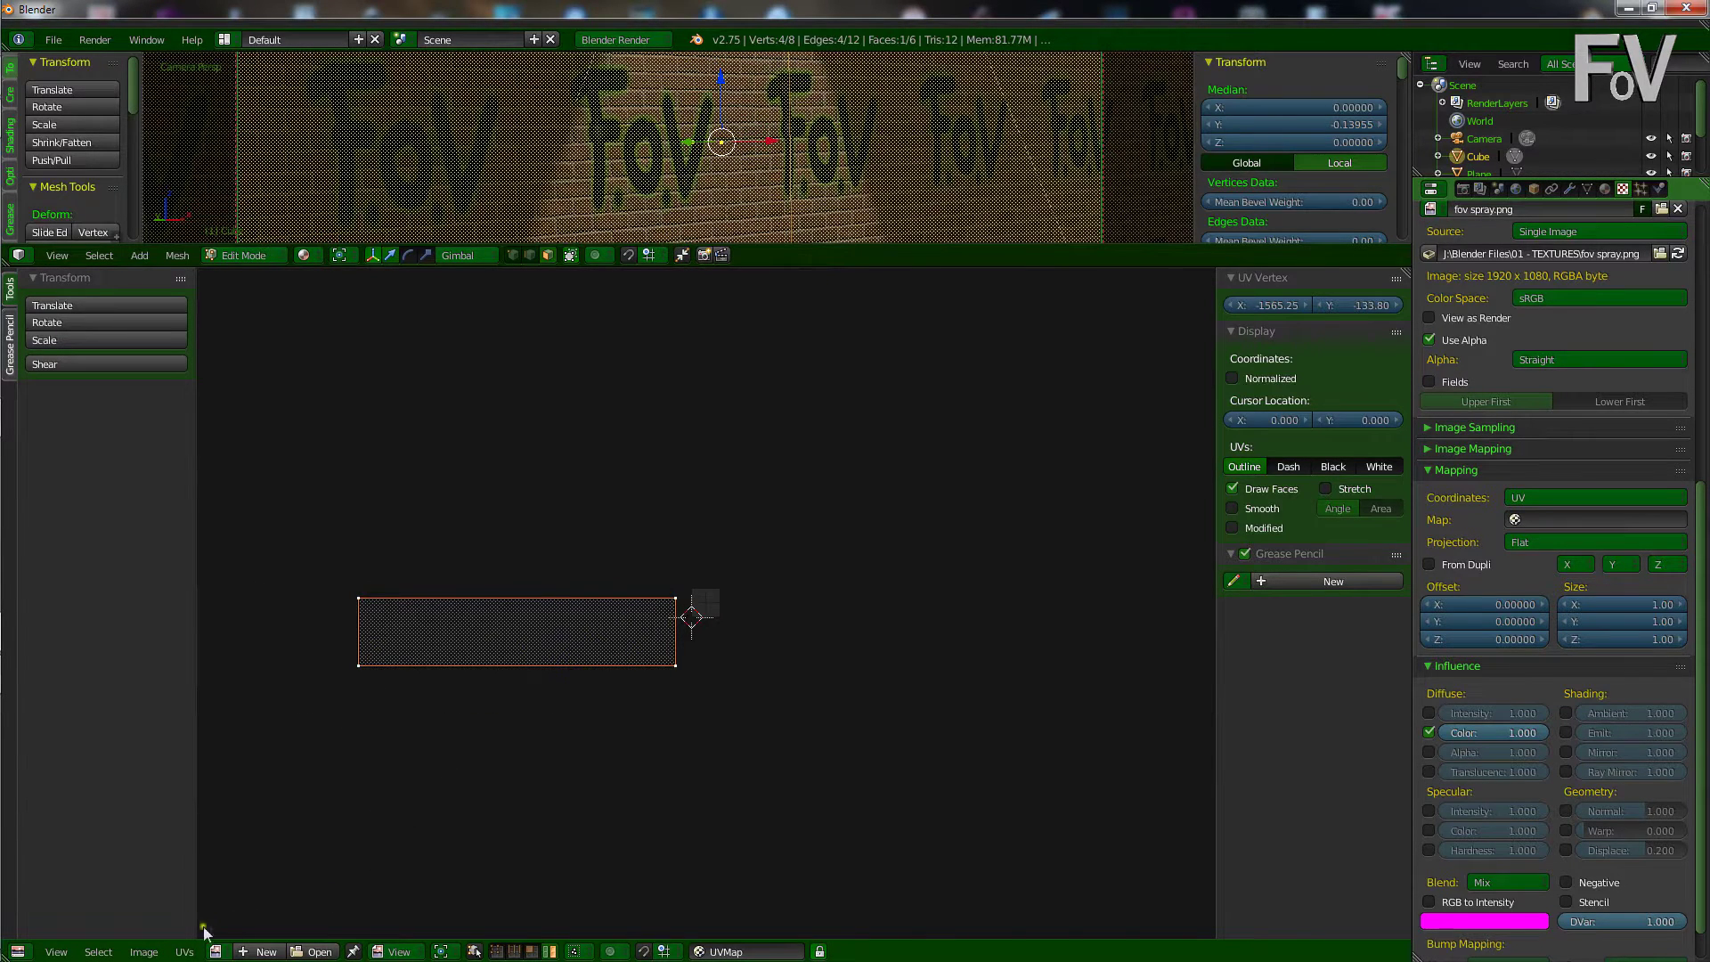
click(216, 952)
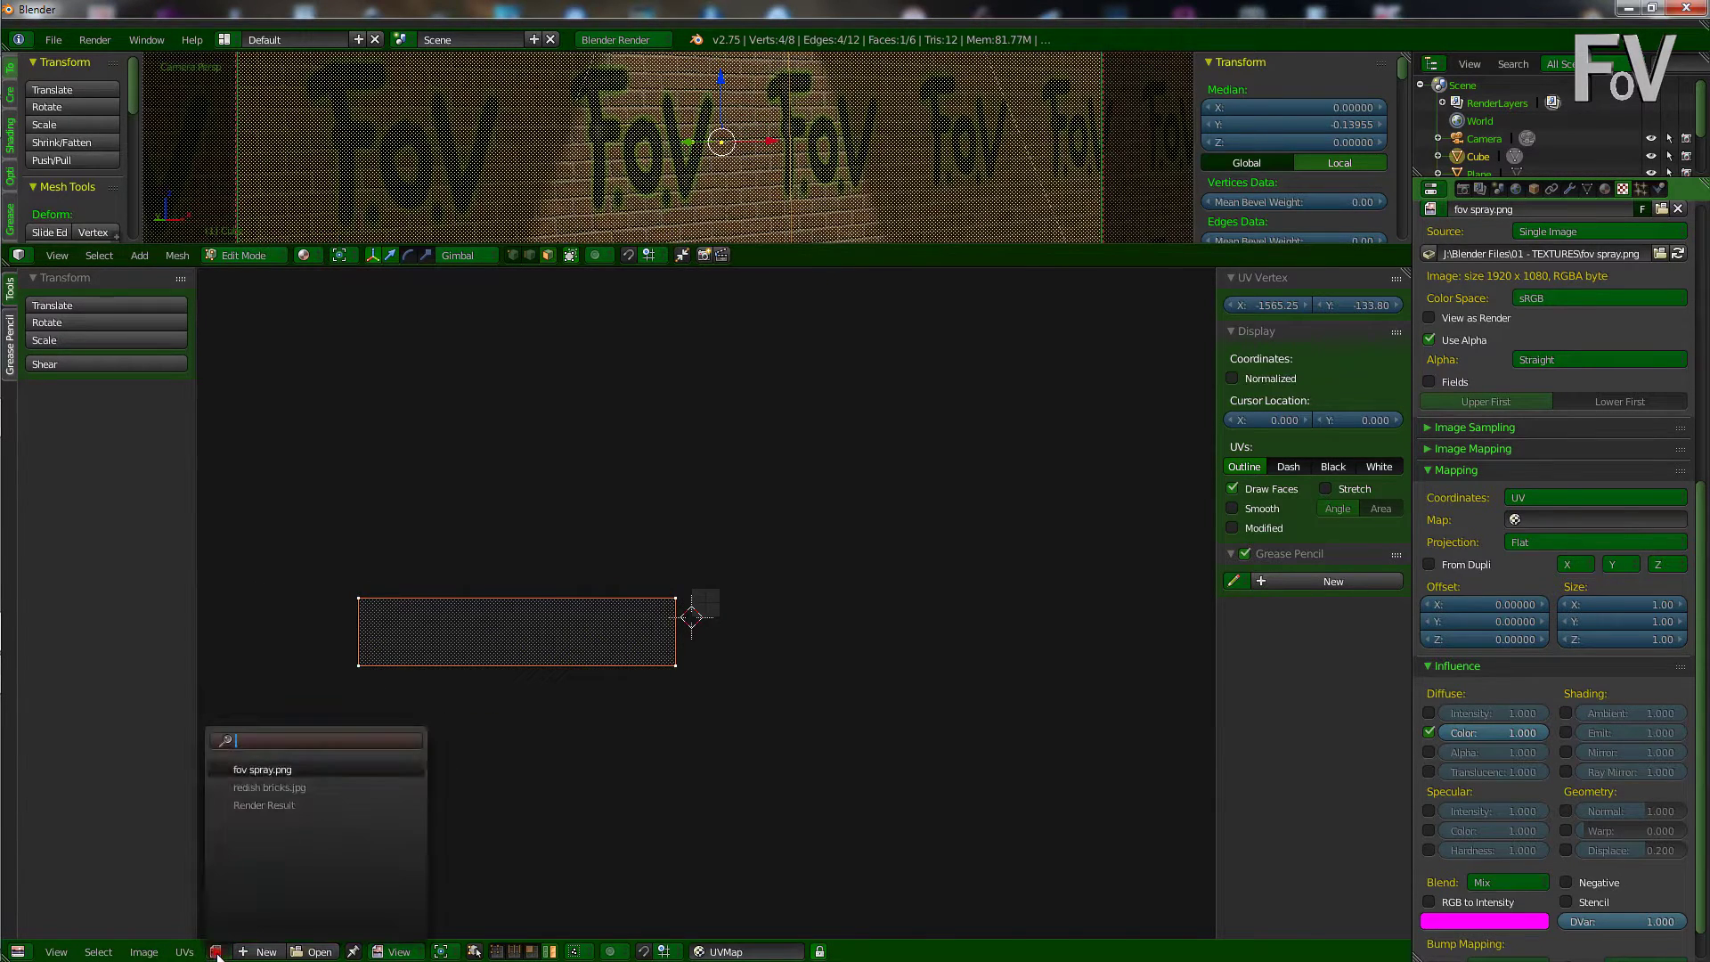
click(250, 772)
key(g)
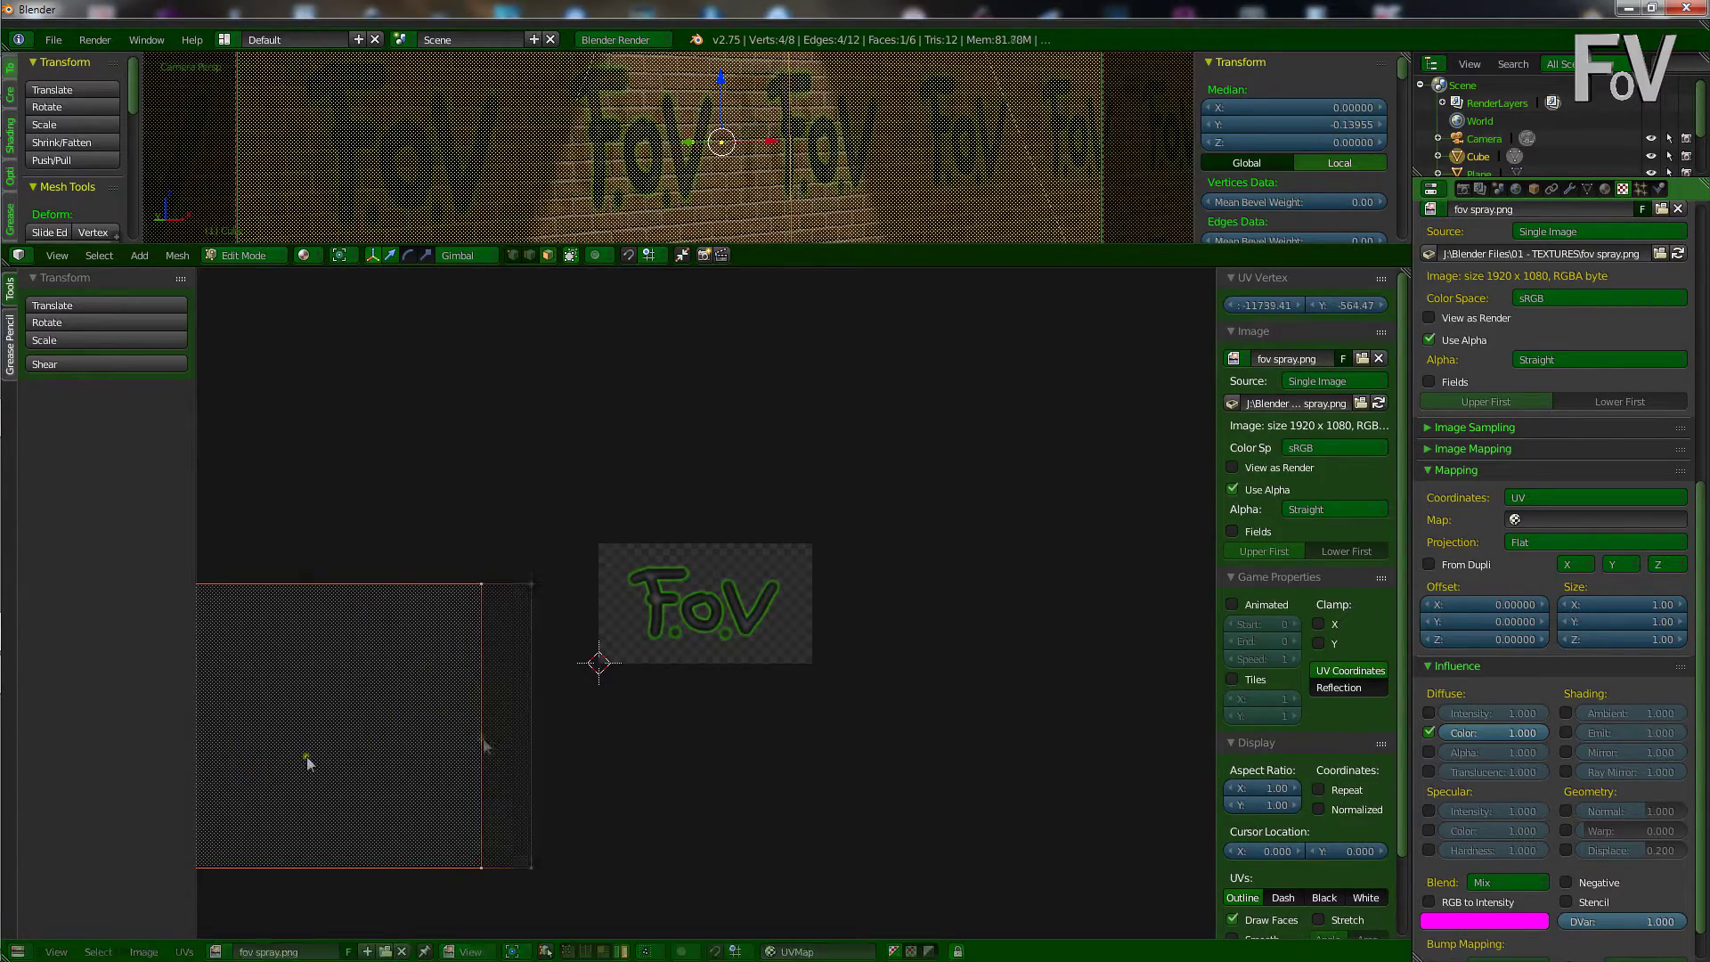
click(251, 617)
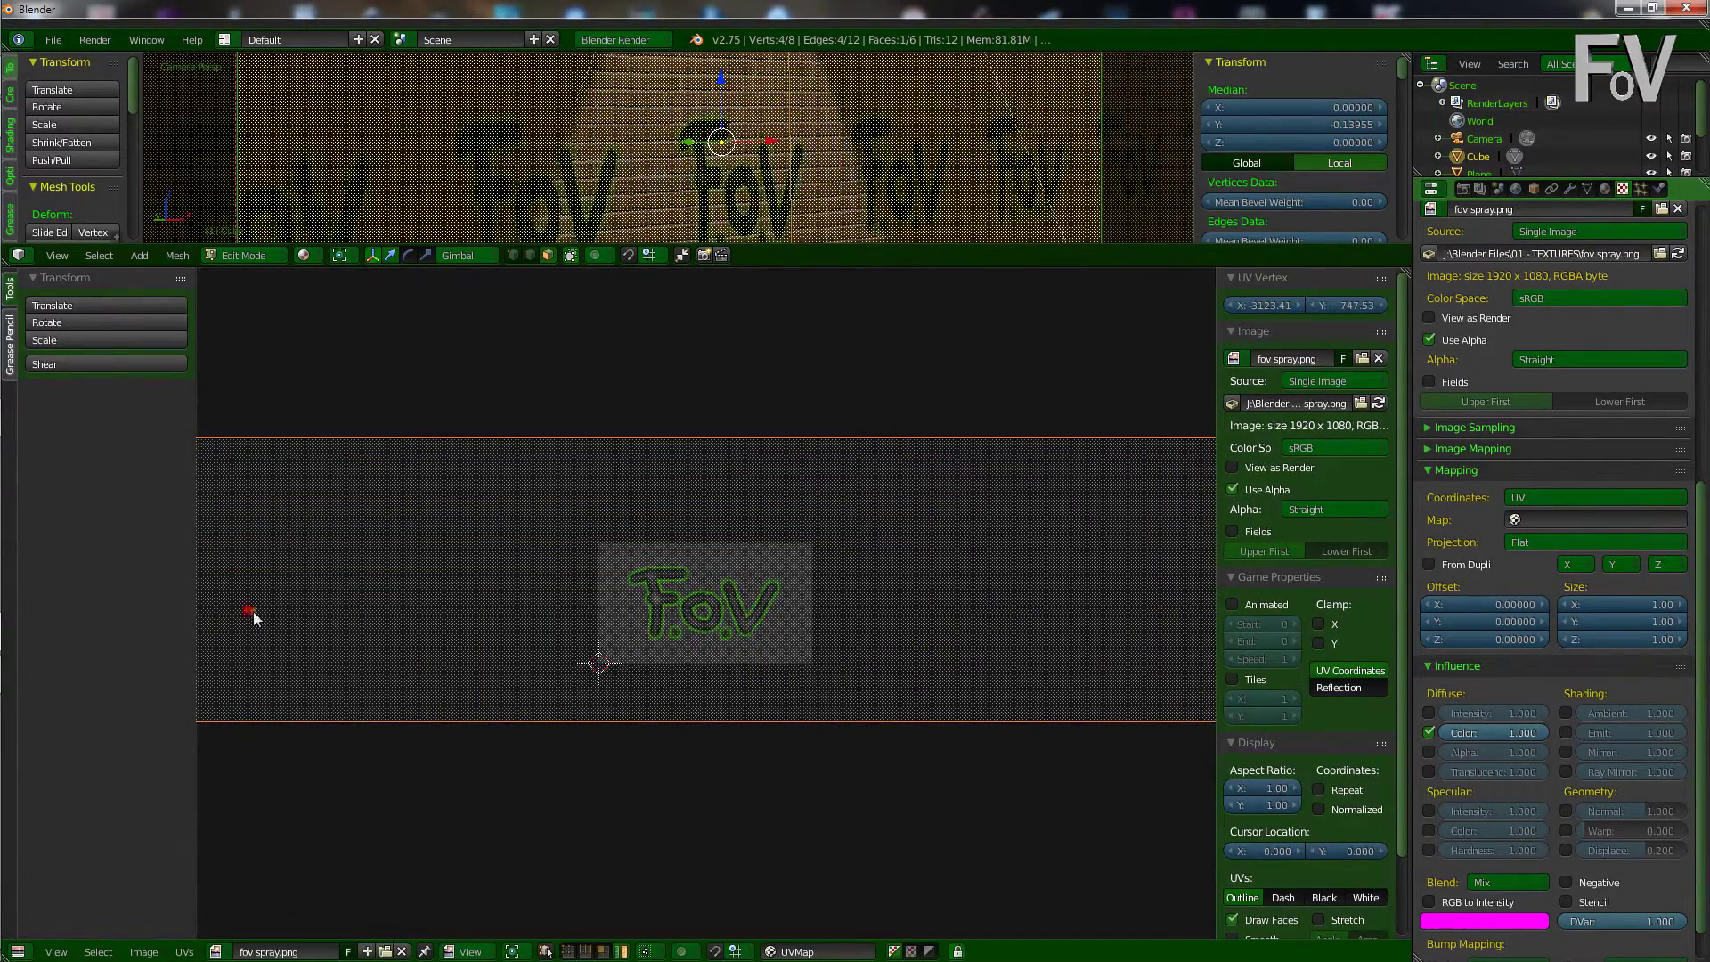
- Shift the UV face sideways and give the 3D view more room again
scroll(648, 659, down, 6)
key(g)
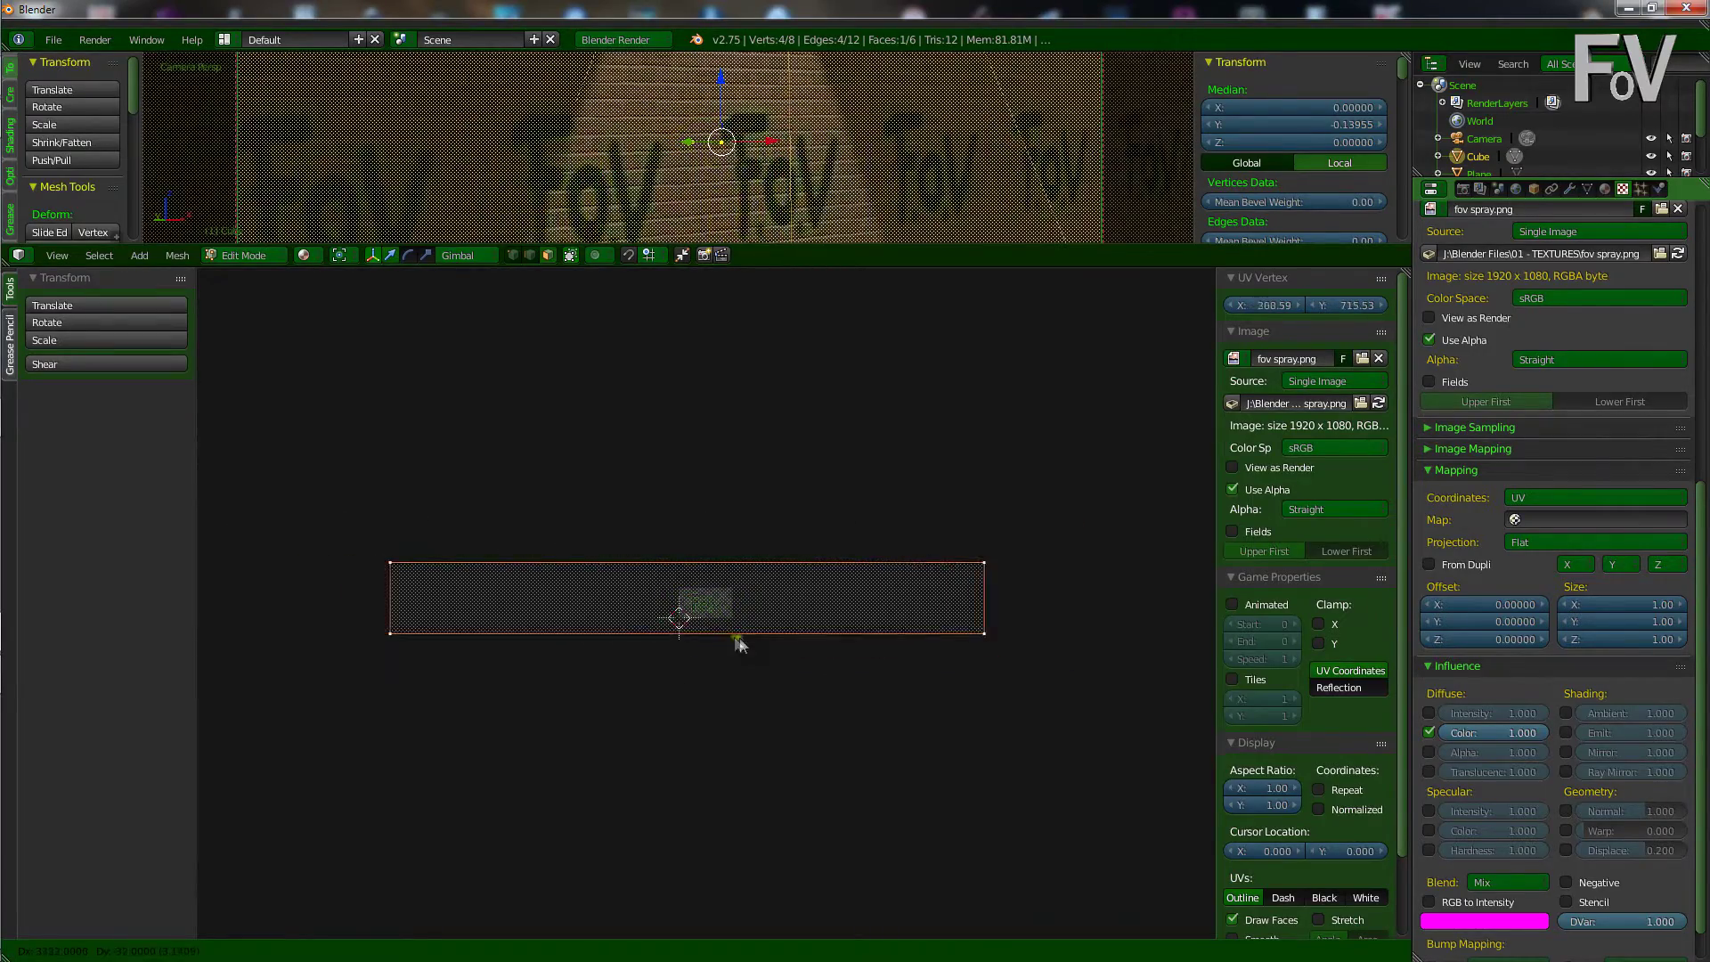
click(757, 636)
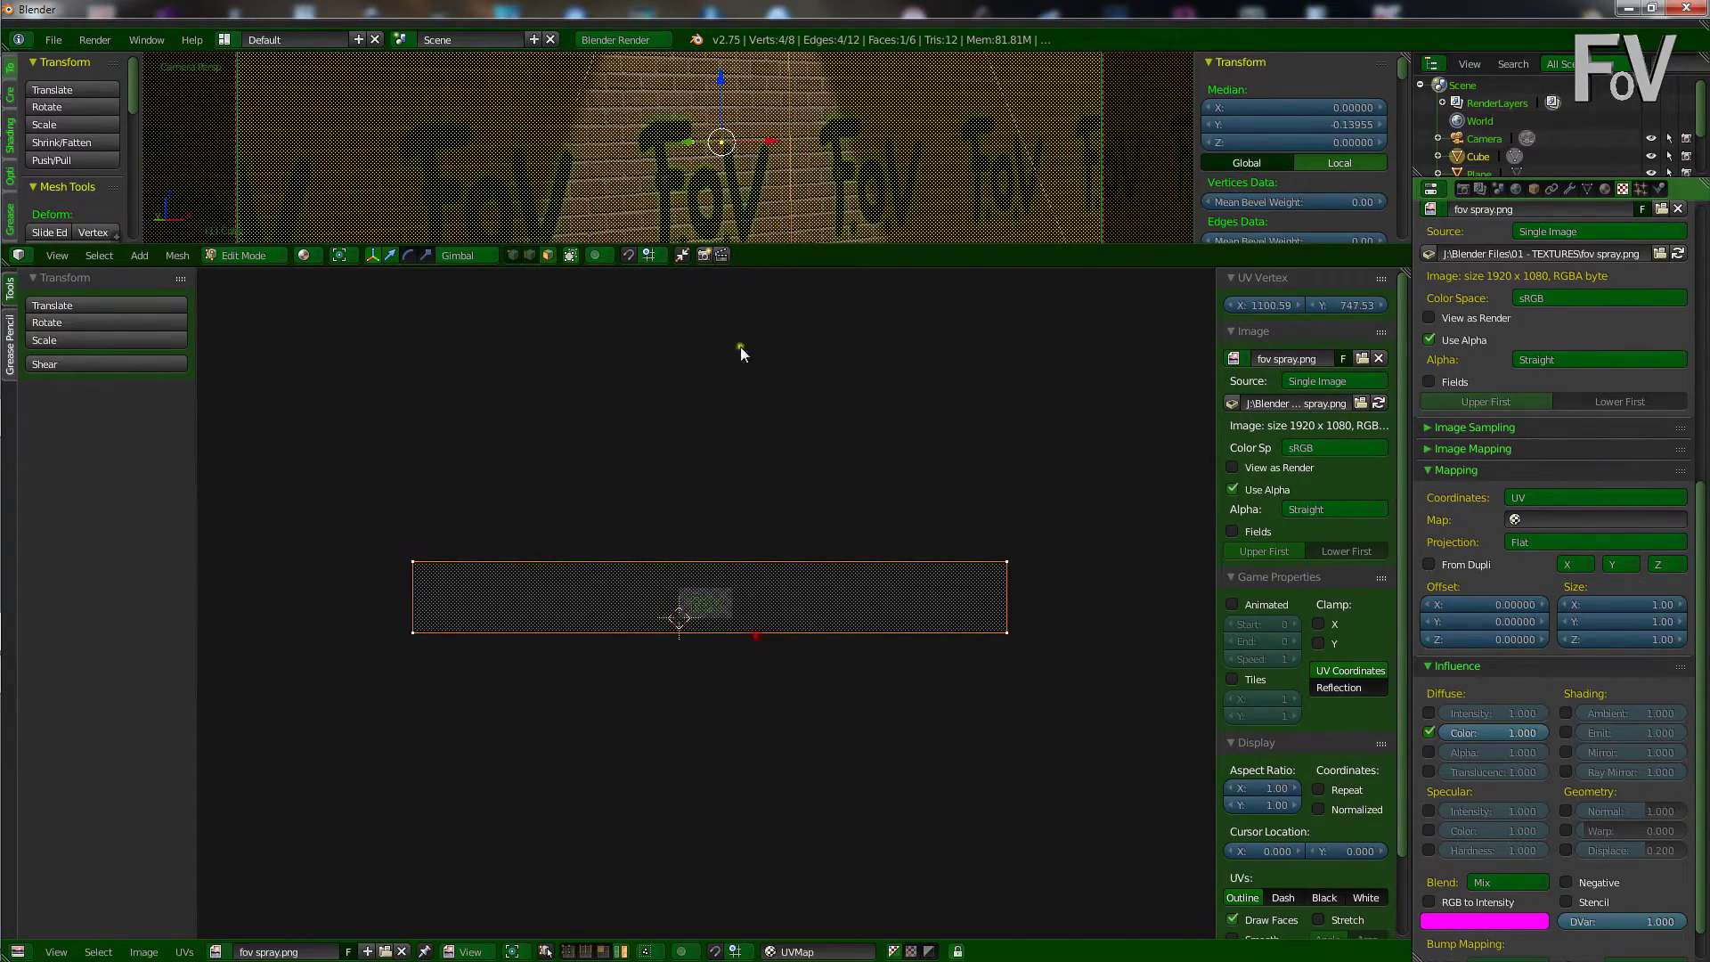
drag(767, 256, 767, 753)
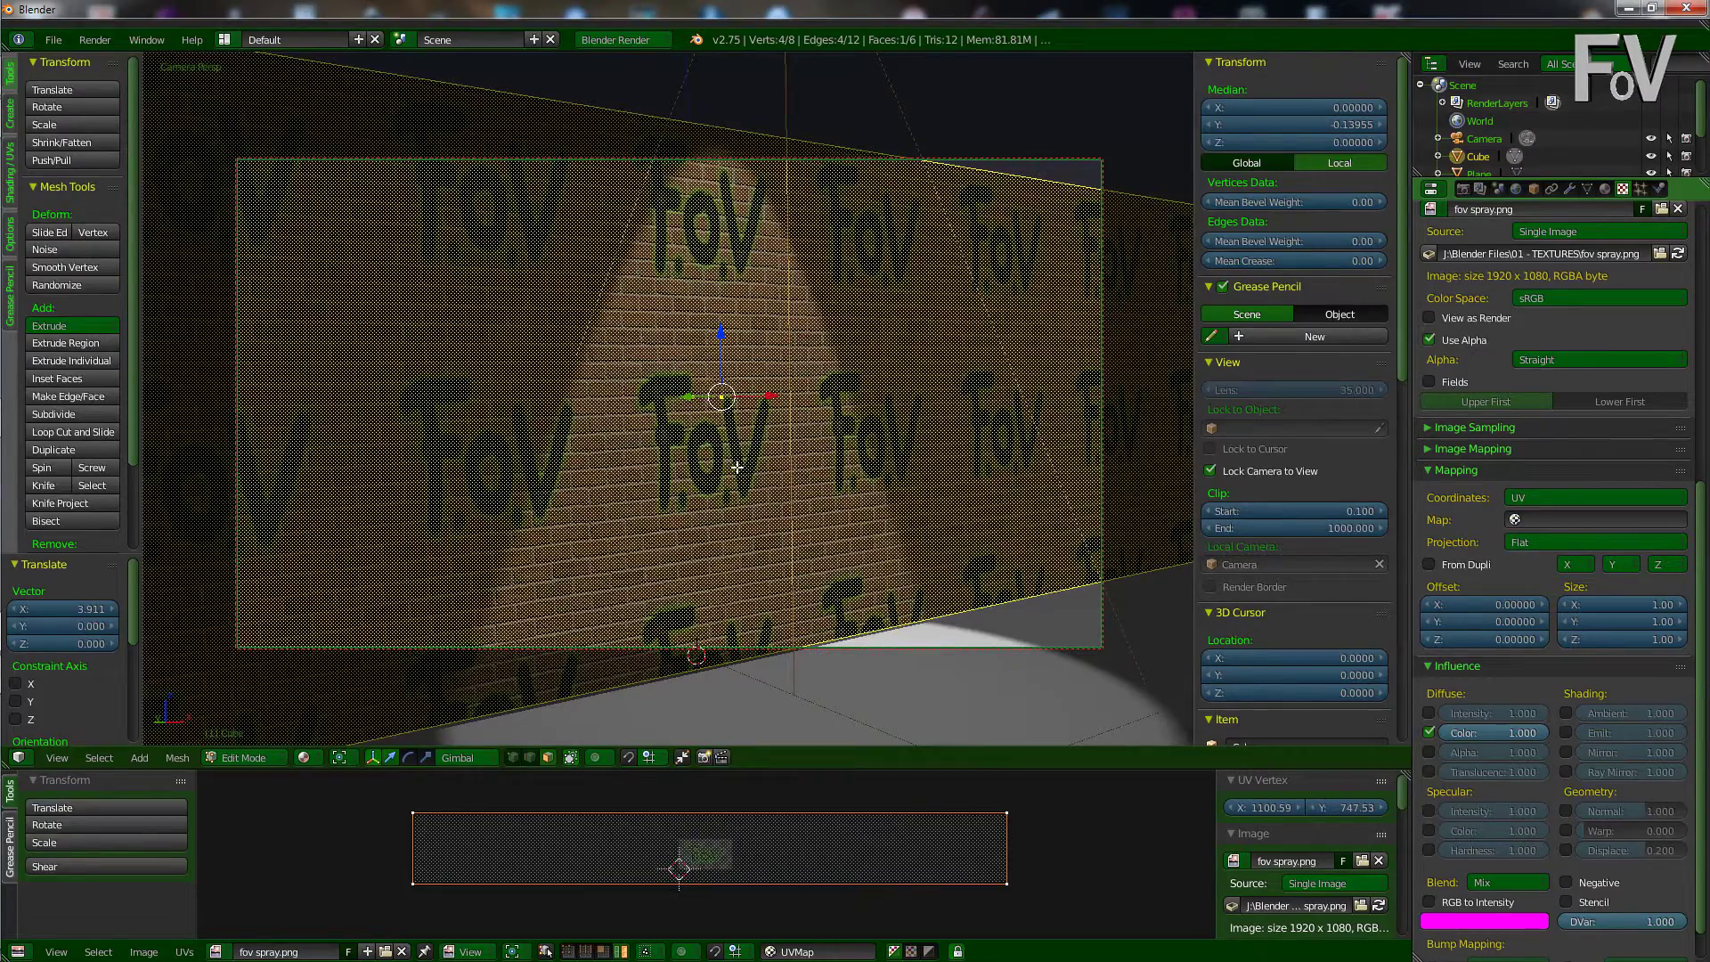
- Render the camera view to check the single green-outlined FoV graffiti, then close the render
key(F12)
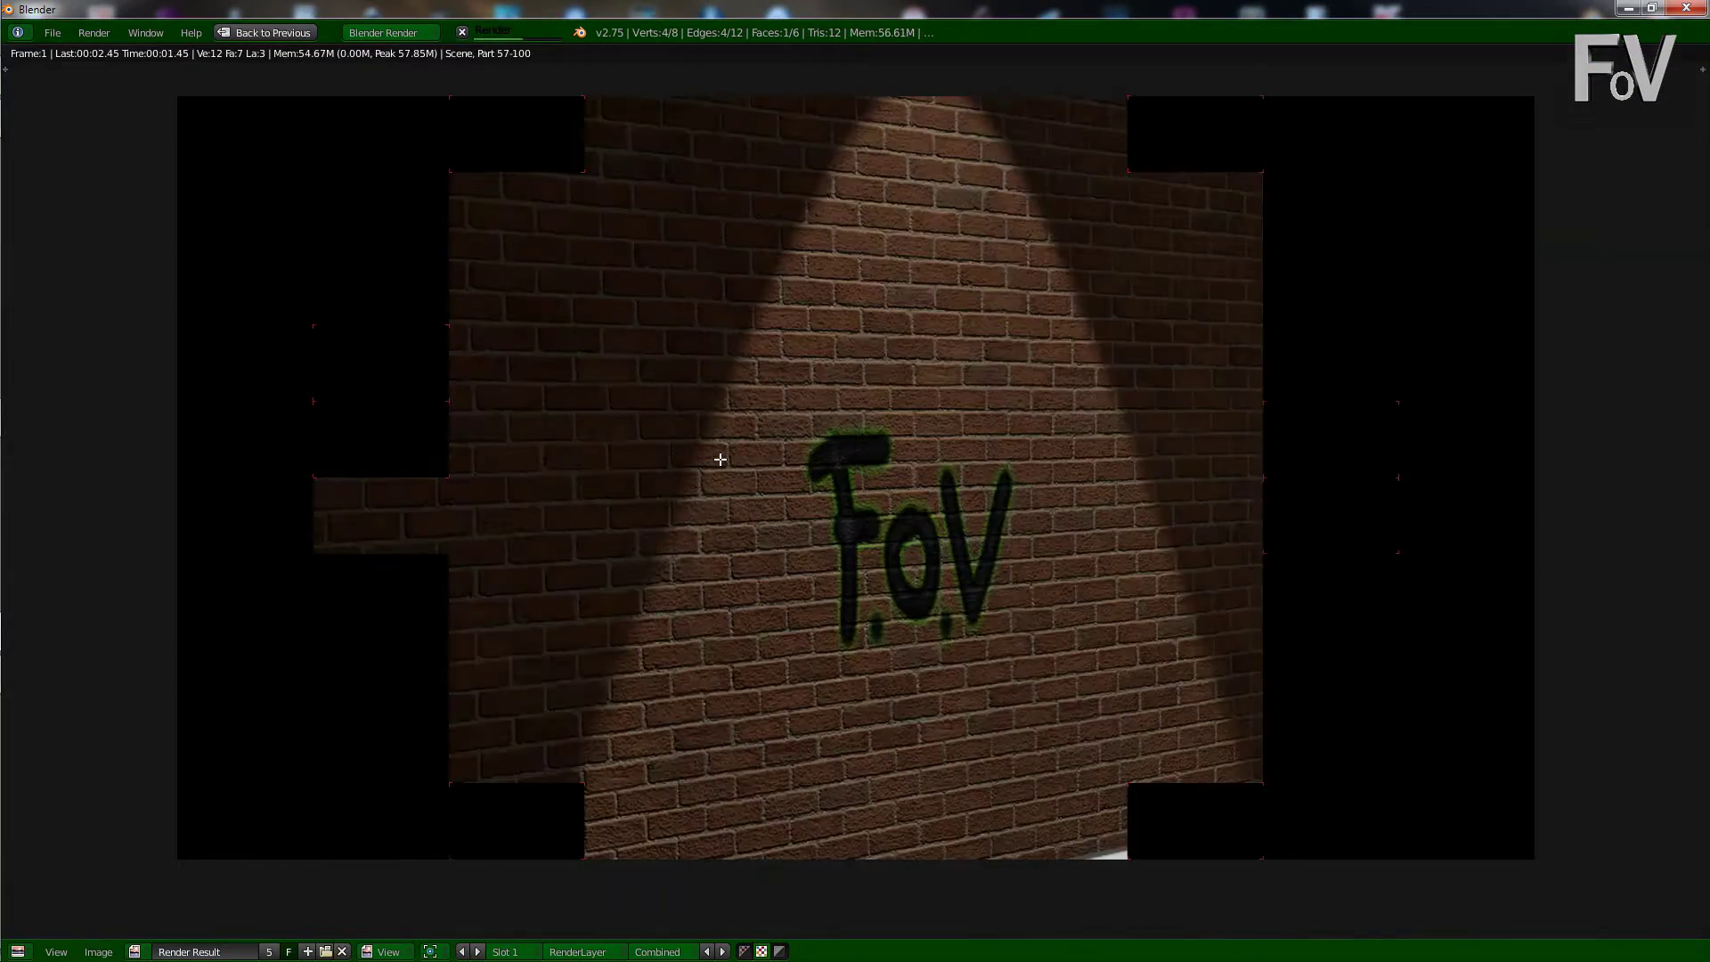
scroll(986, 581, up, 1)
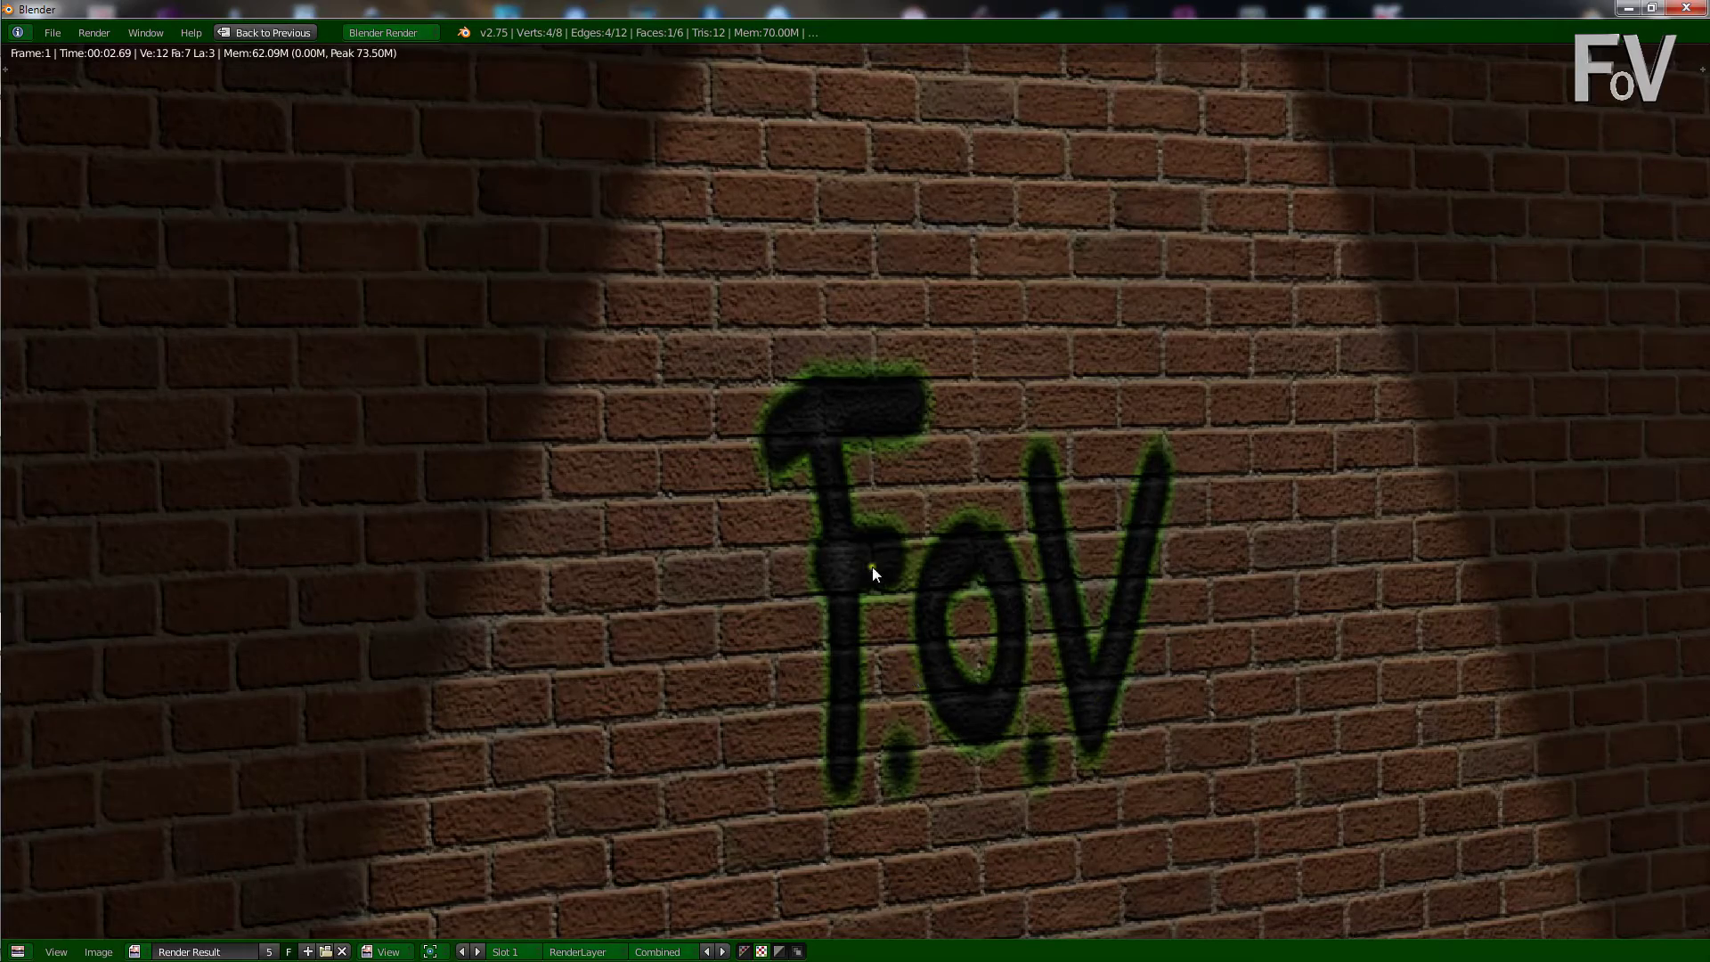
key(Escape)
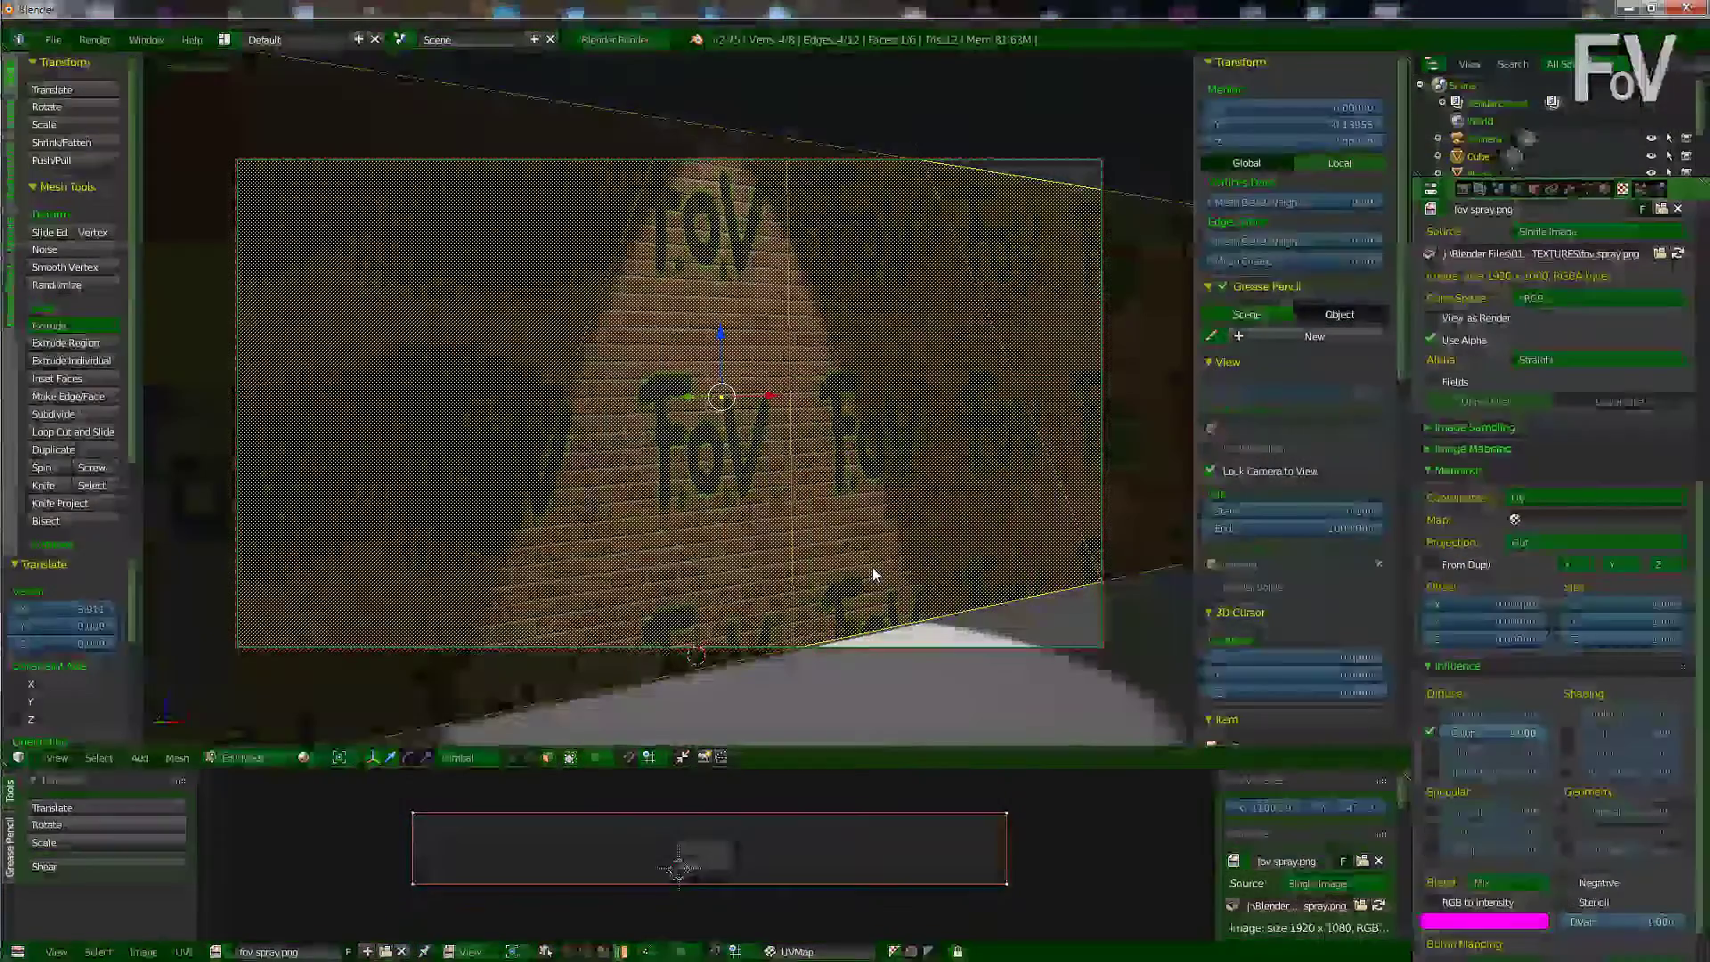
key(Tab)
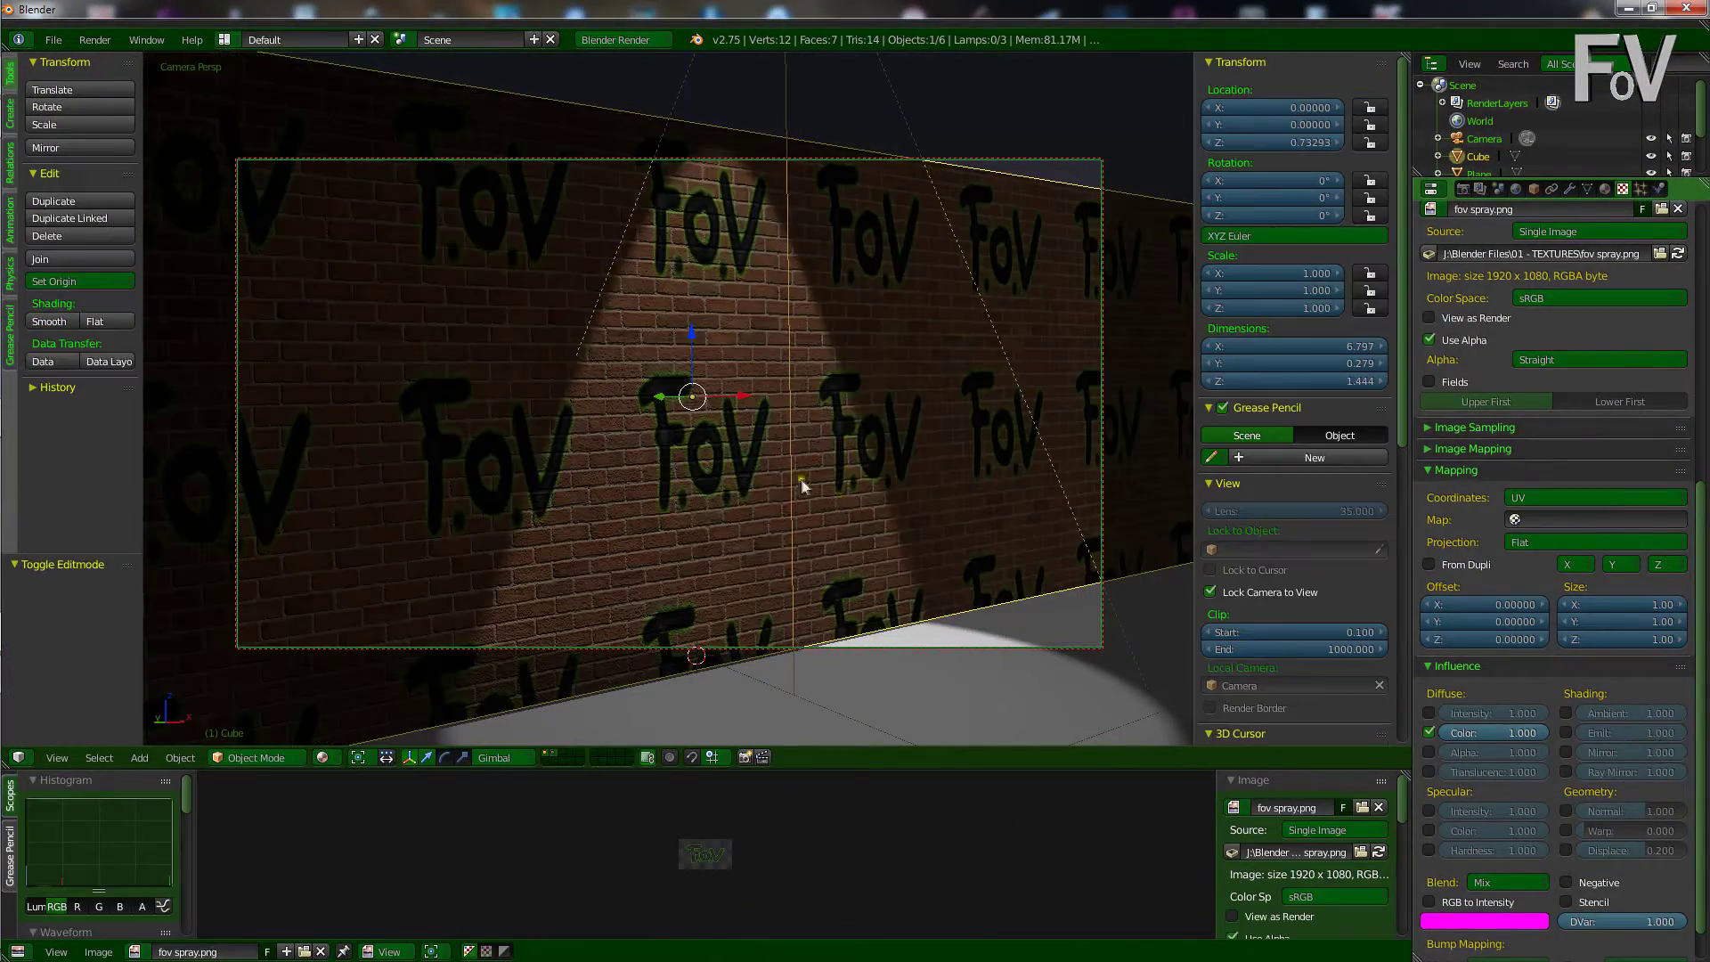
middle_drag(879, 537, 918, 470)
scroll(918, 470, up, 6)
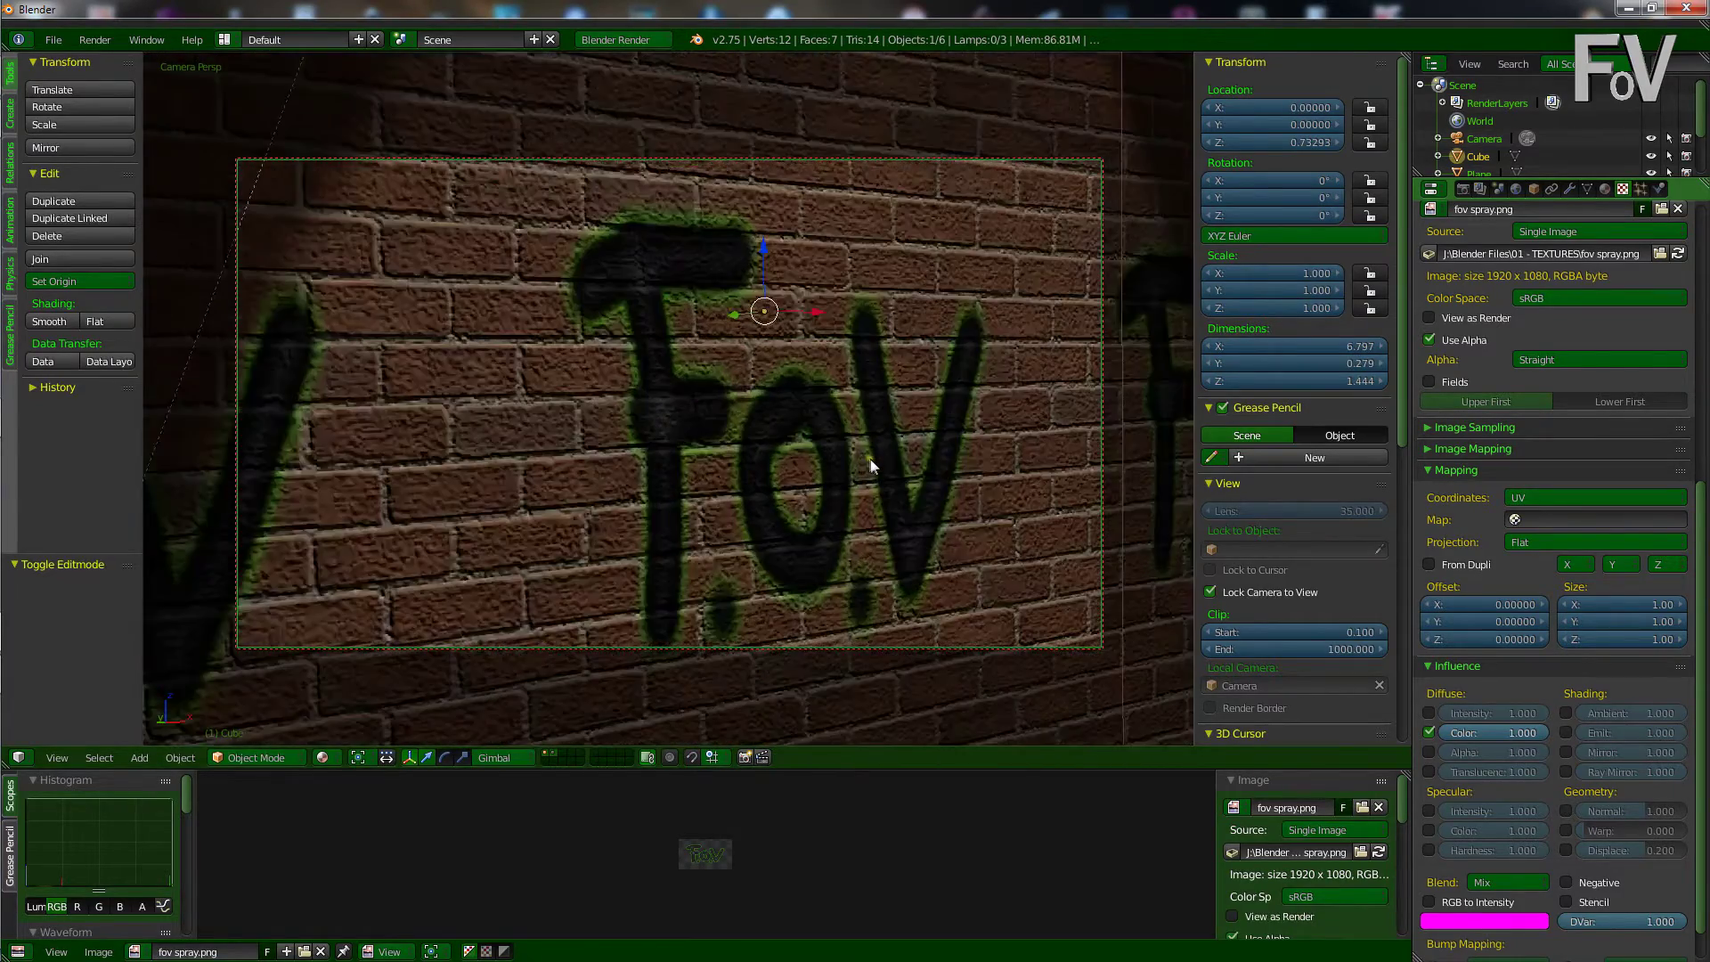
scroll(864, 461, down, 2)
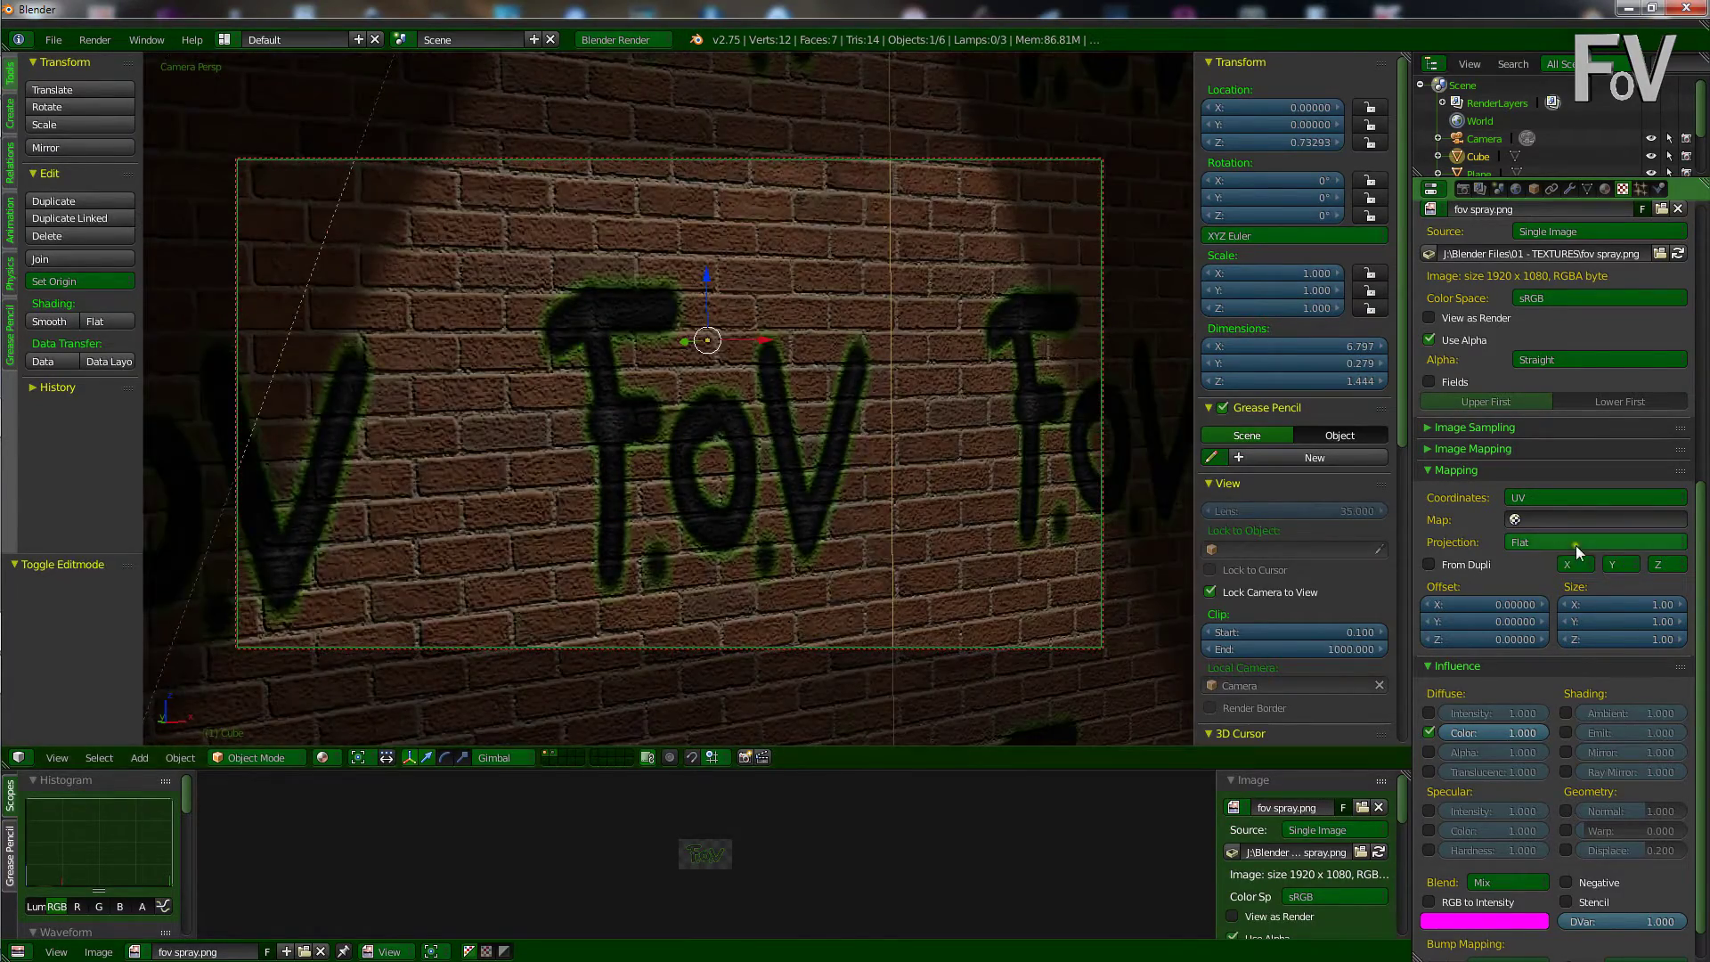
scroll(1564, 583, down, 1)
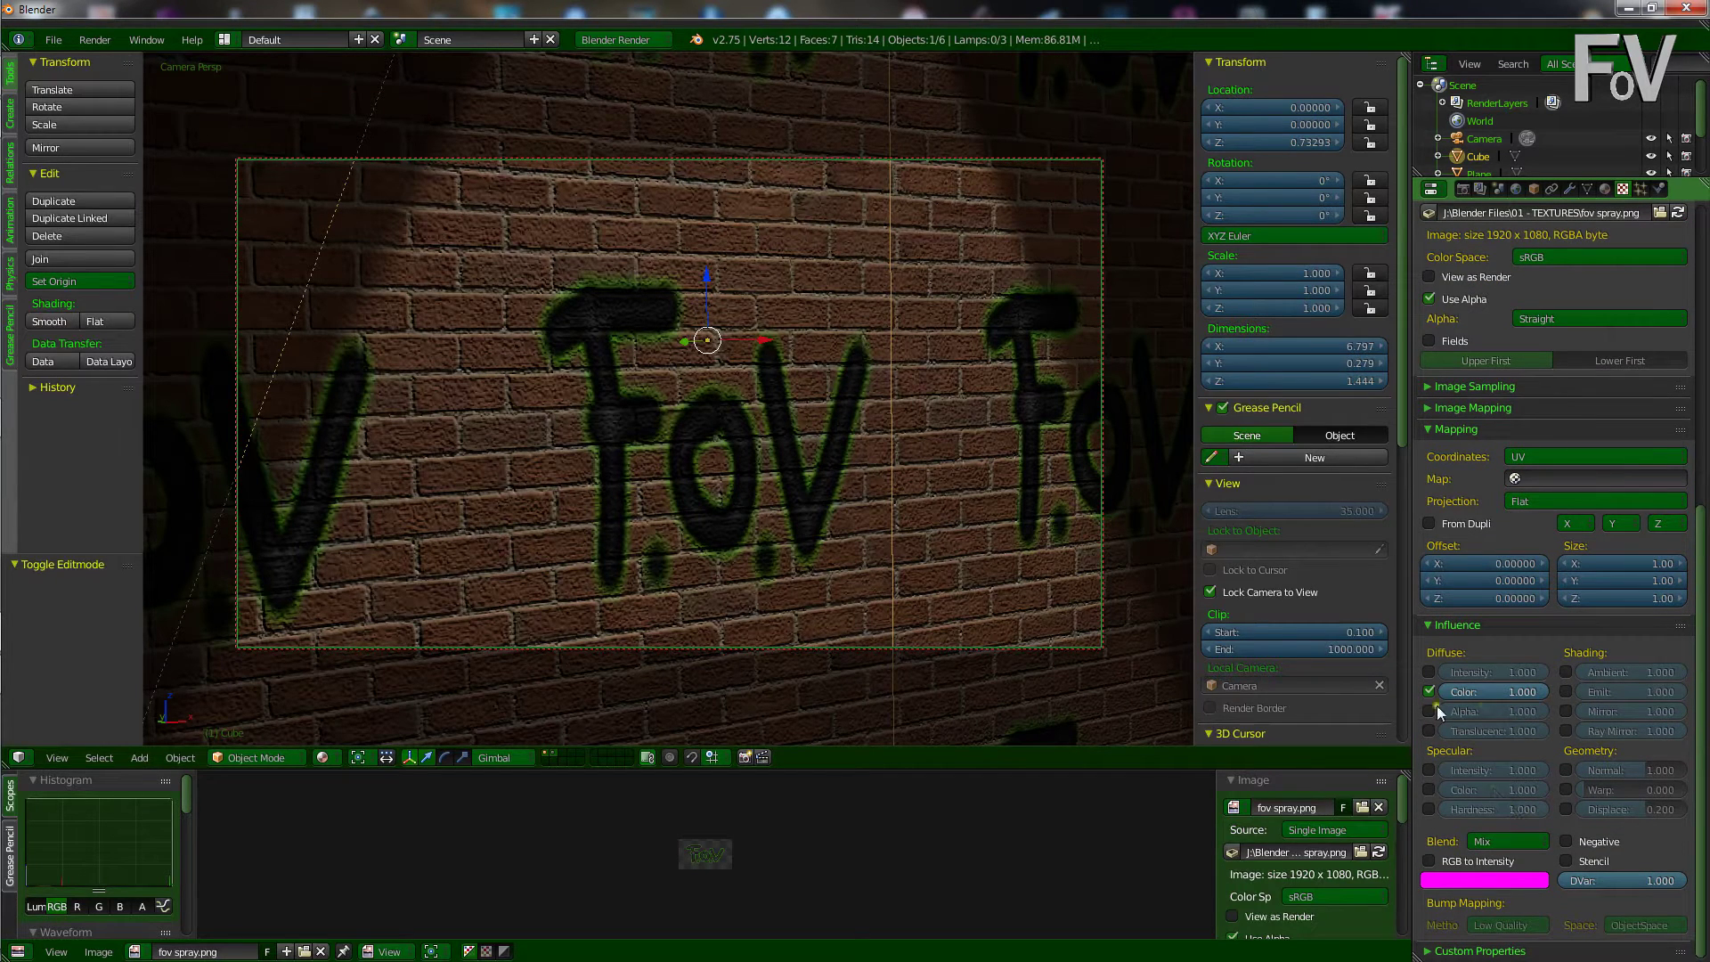
click(1570, 842)
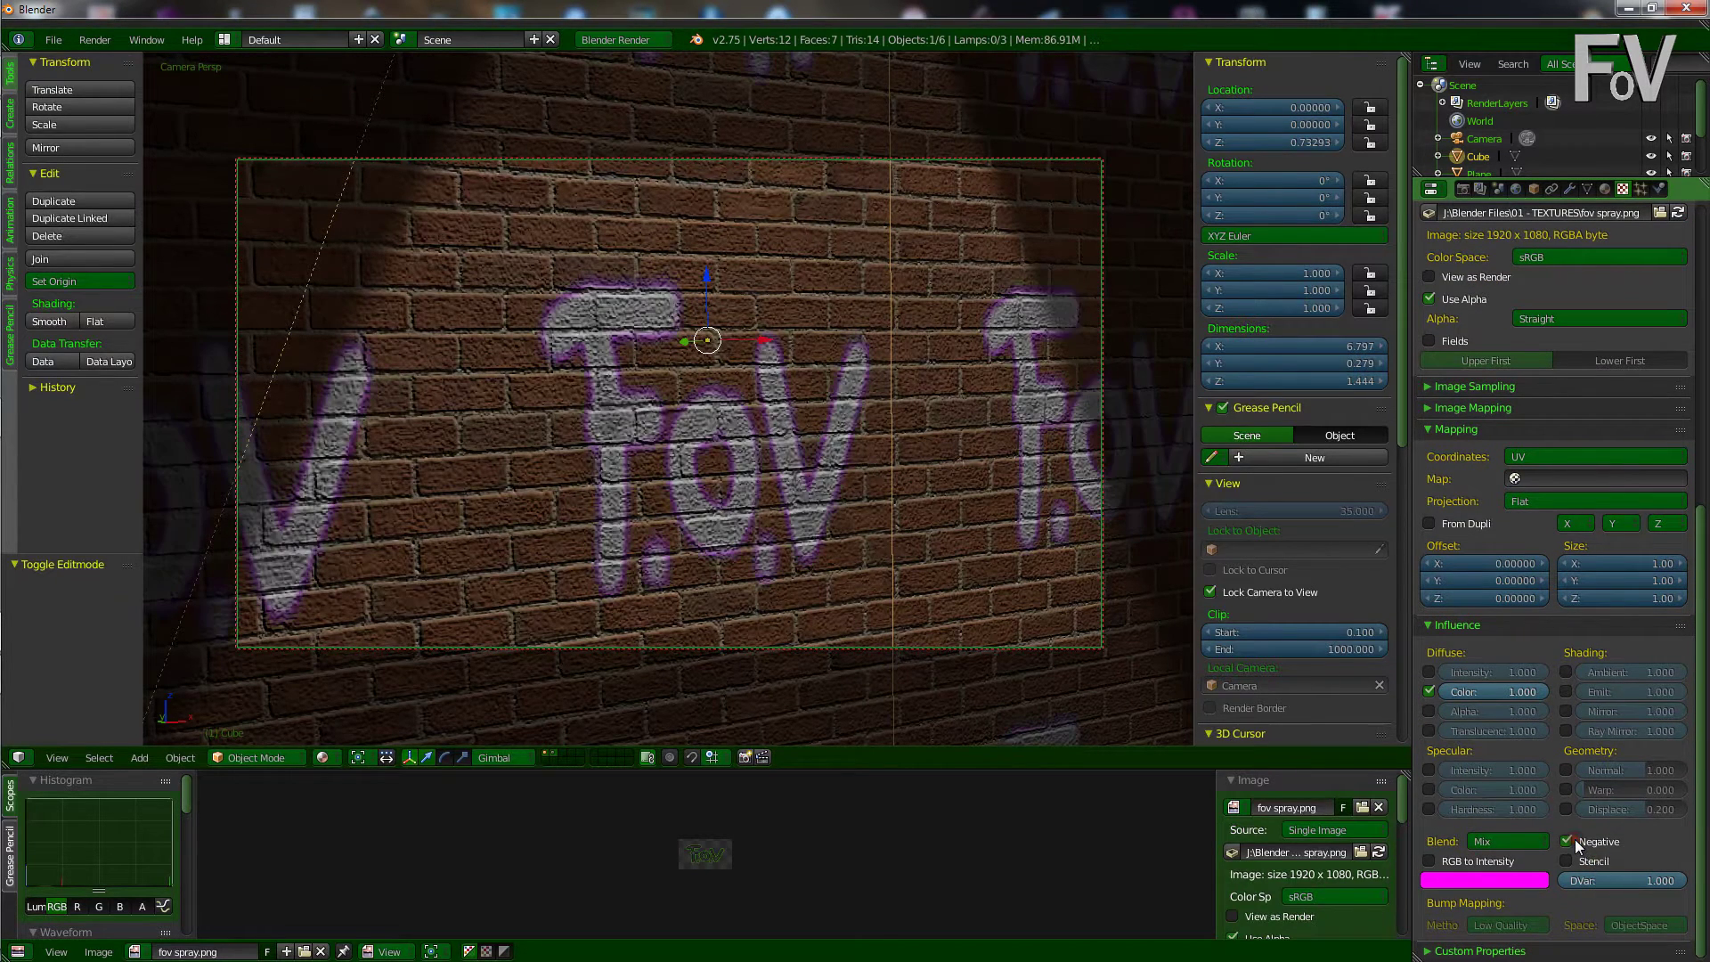
key(F12)
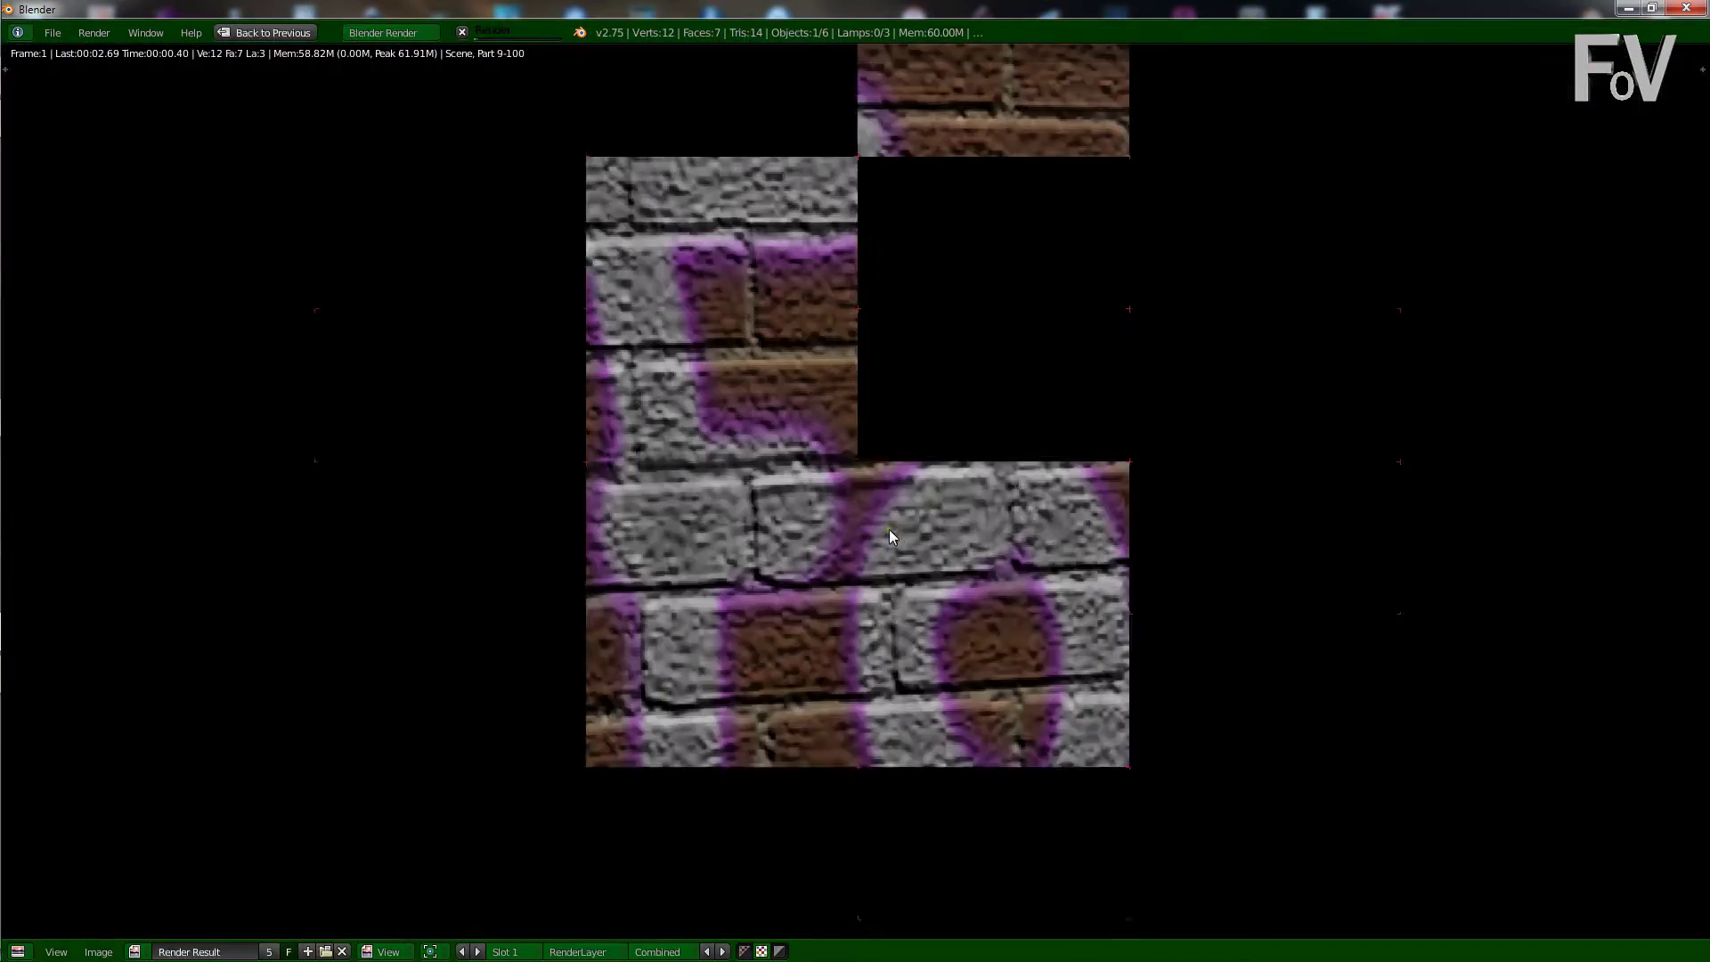
scroll(895, 535, down, 3)
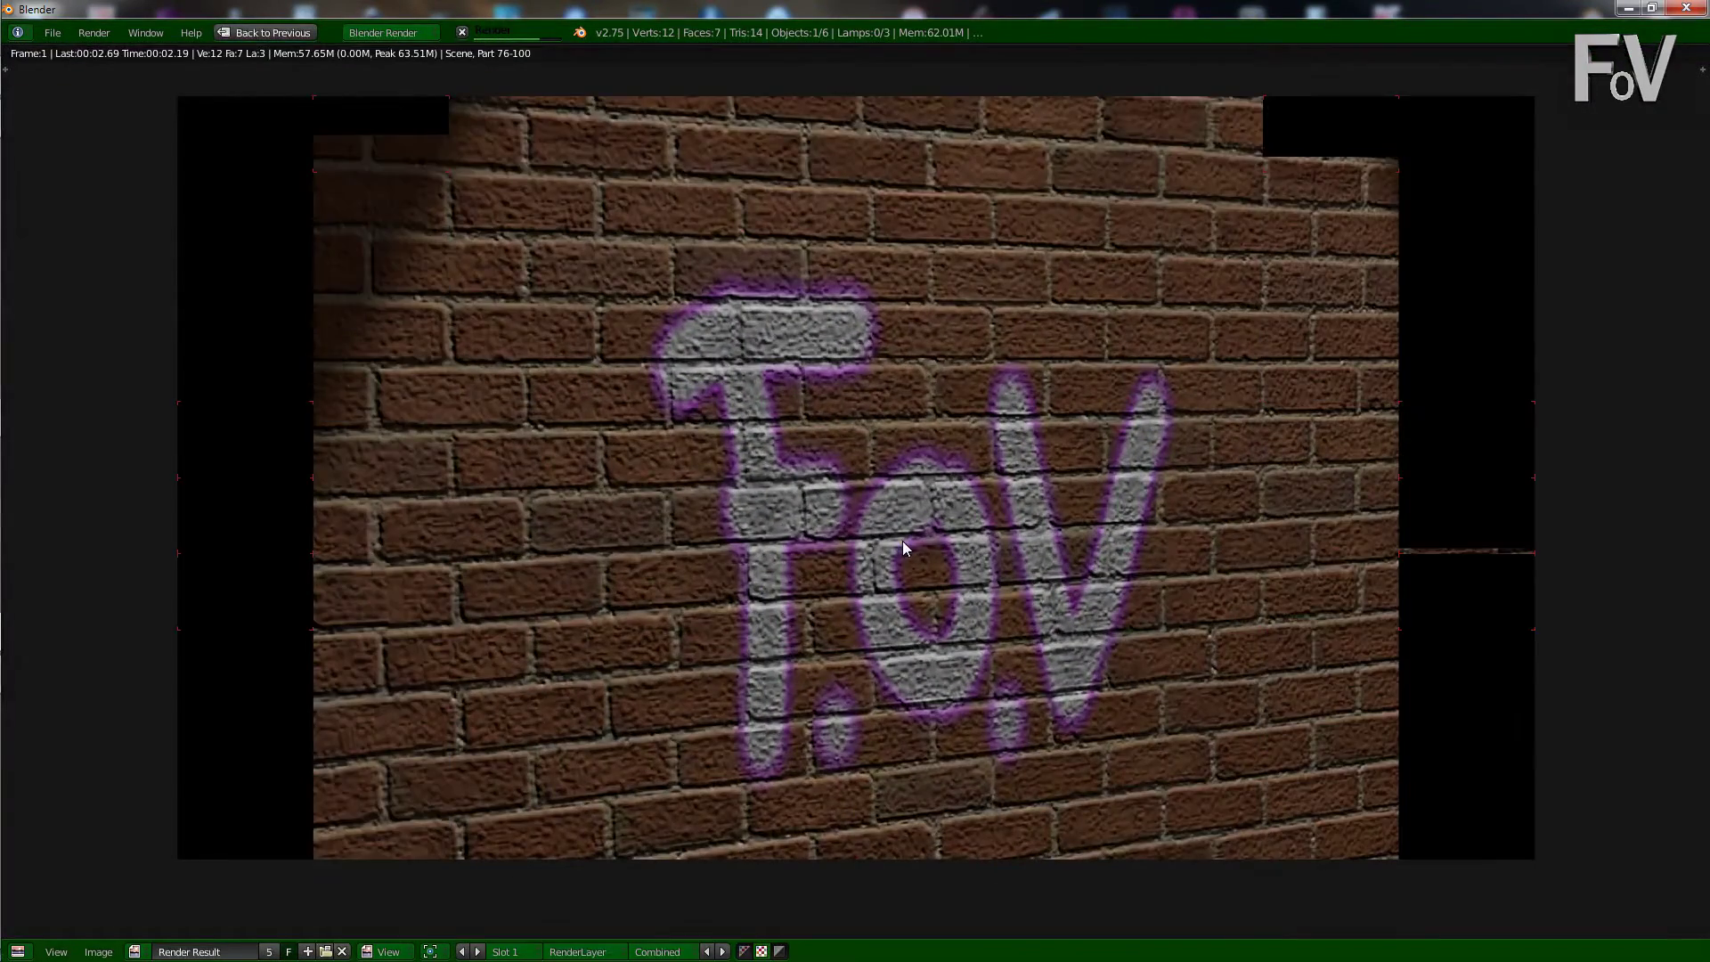
scroll(911, 575, down, 1)
key(Escape)
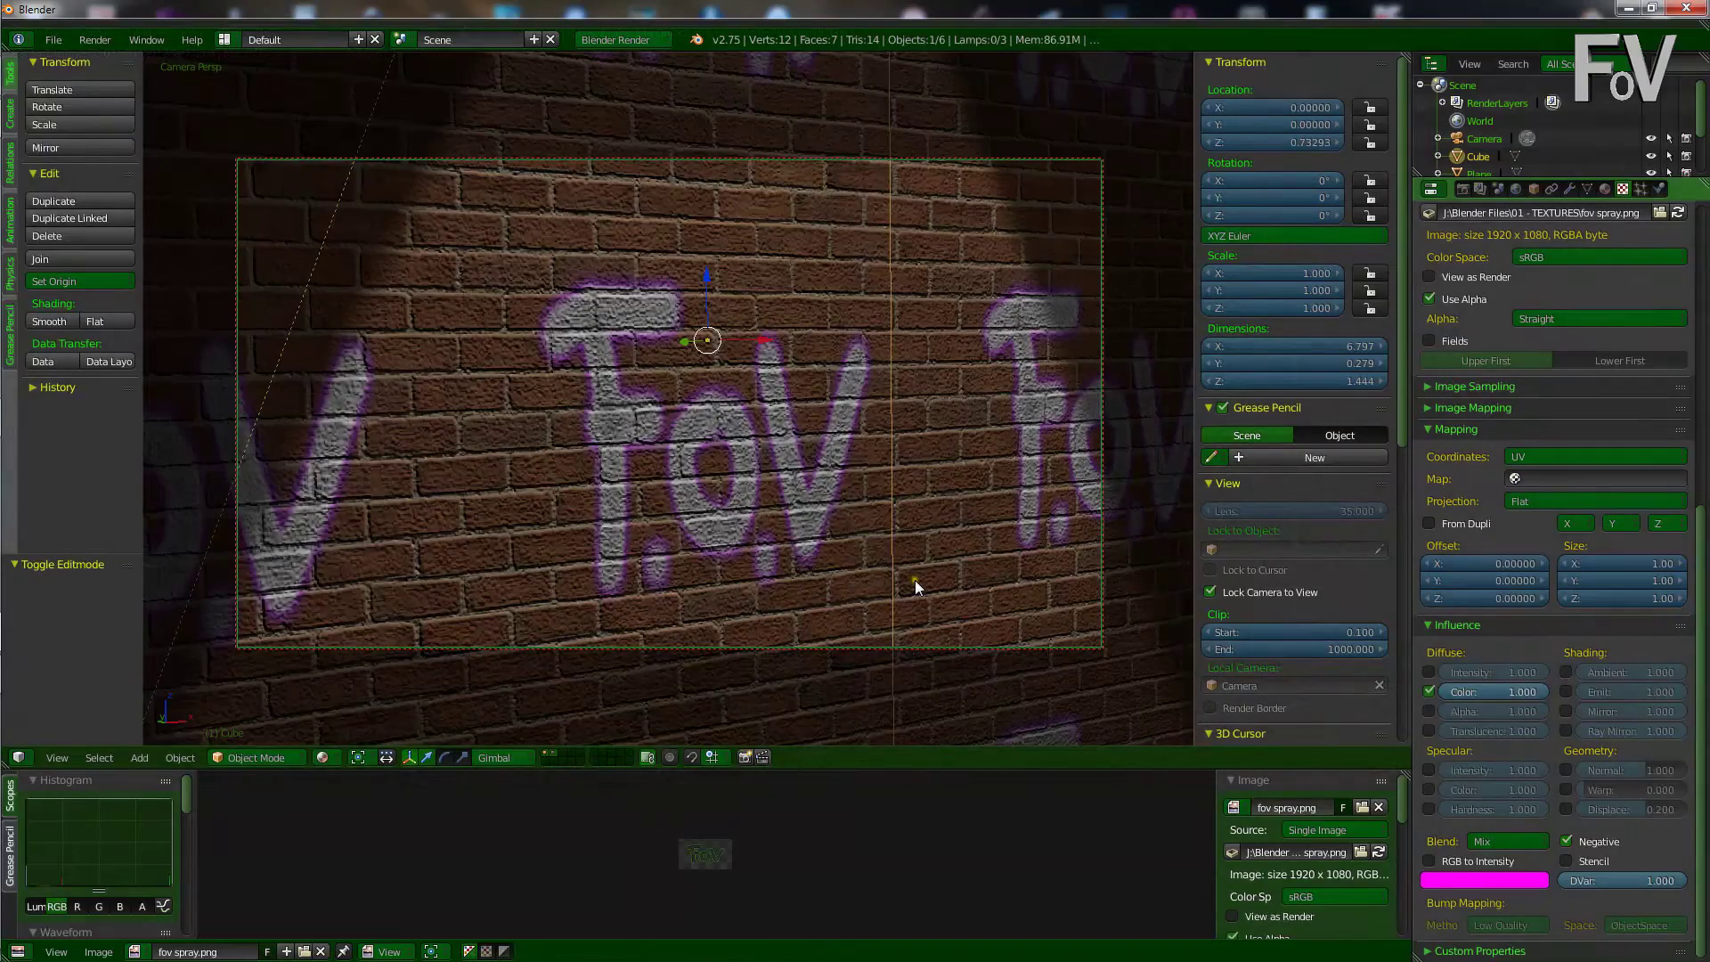
click(1573, 843)
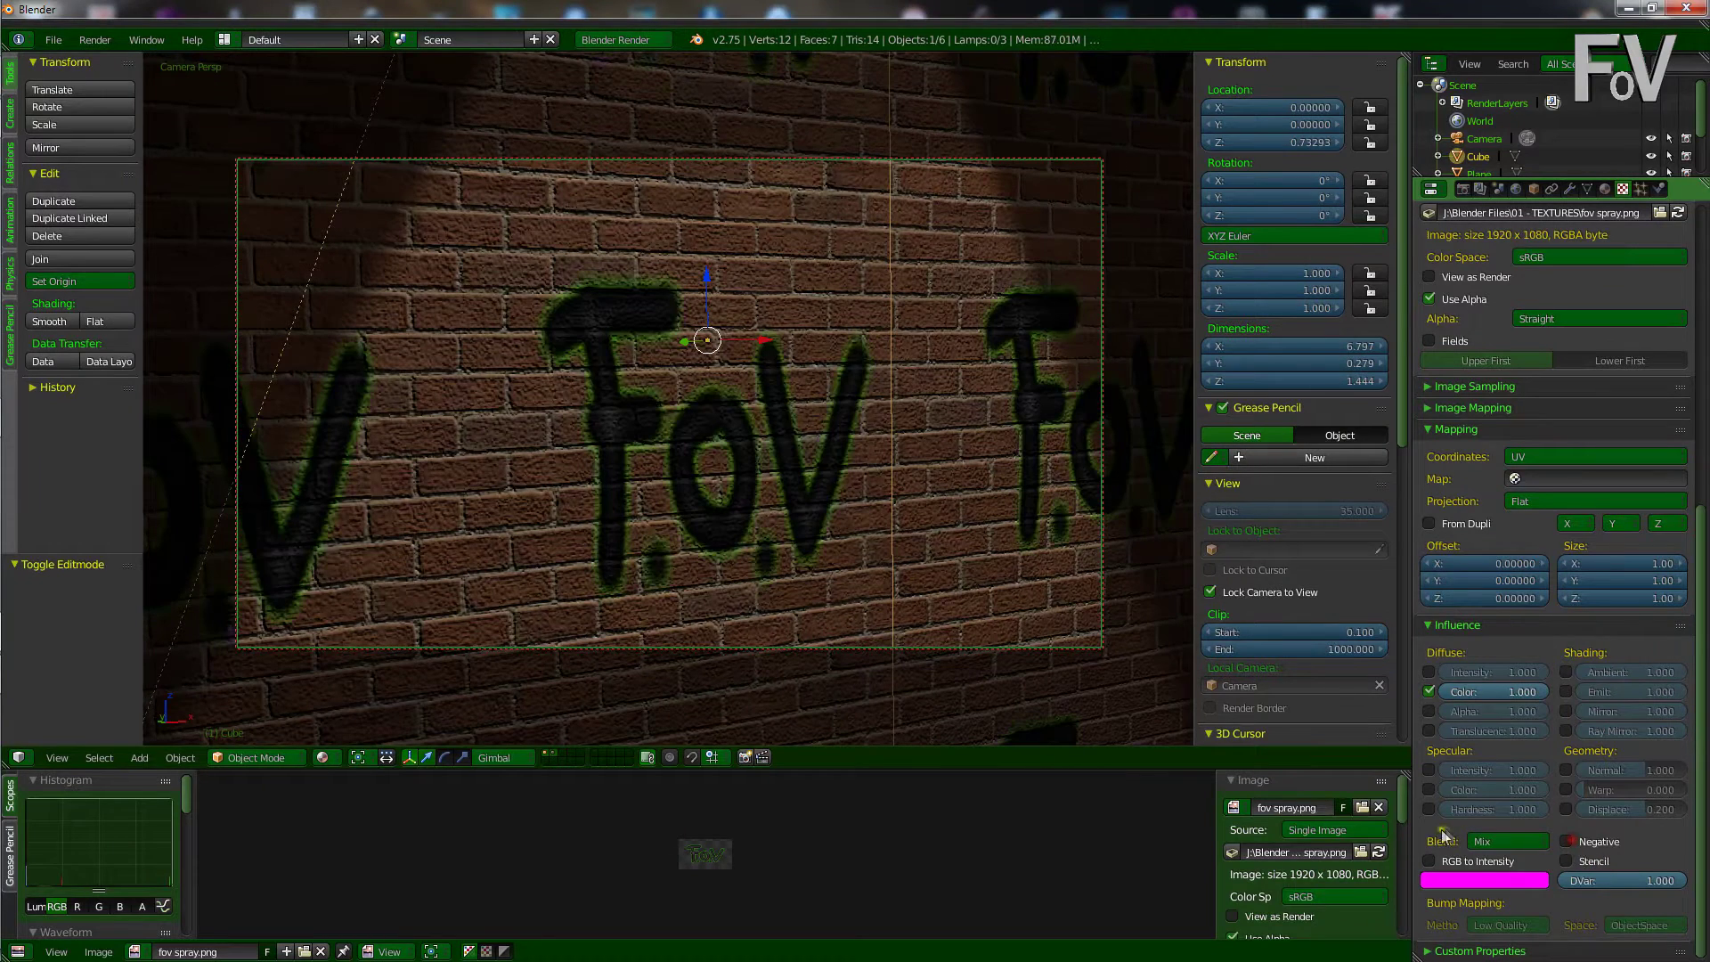
- Change the graffiti texture's blend to Subtract, then to Add
click(1494, 843)
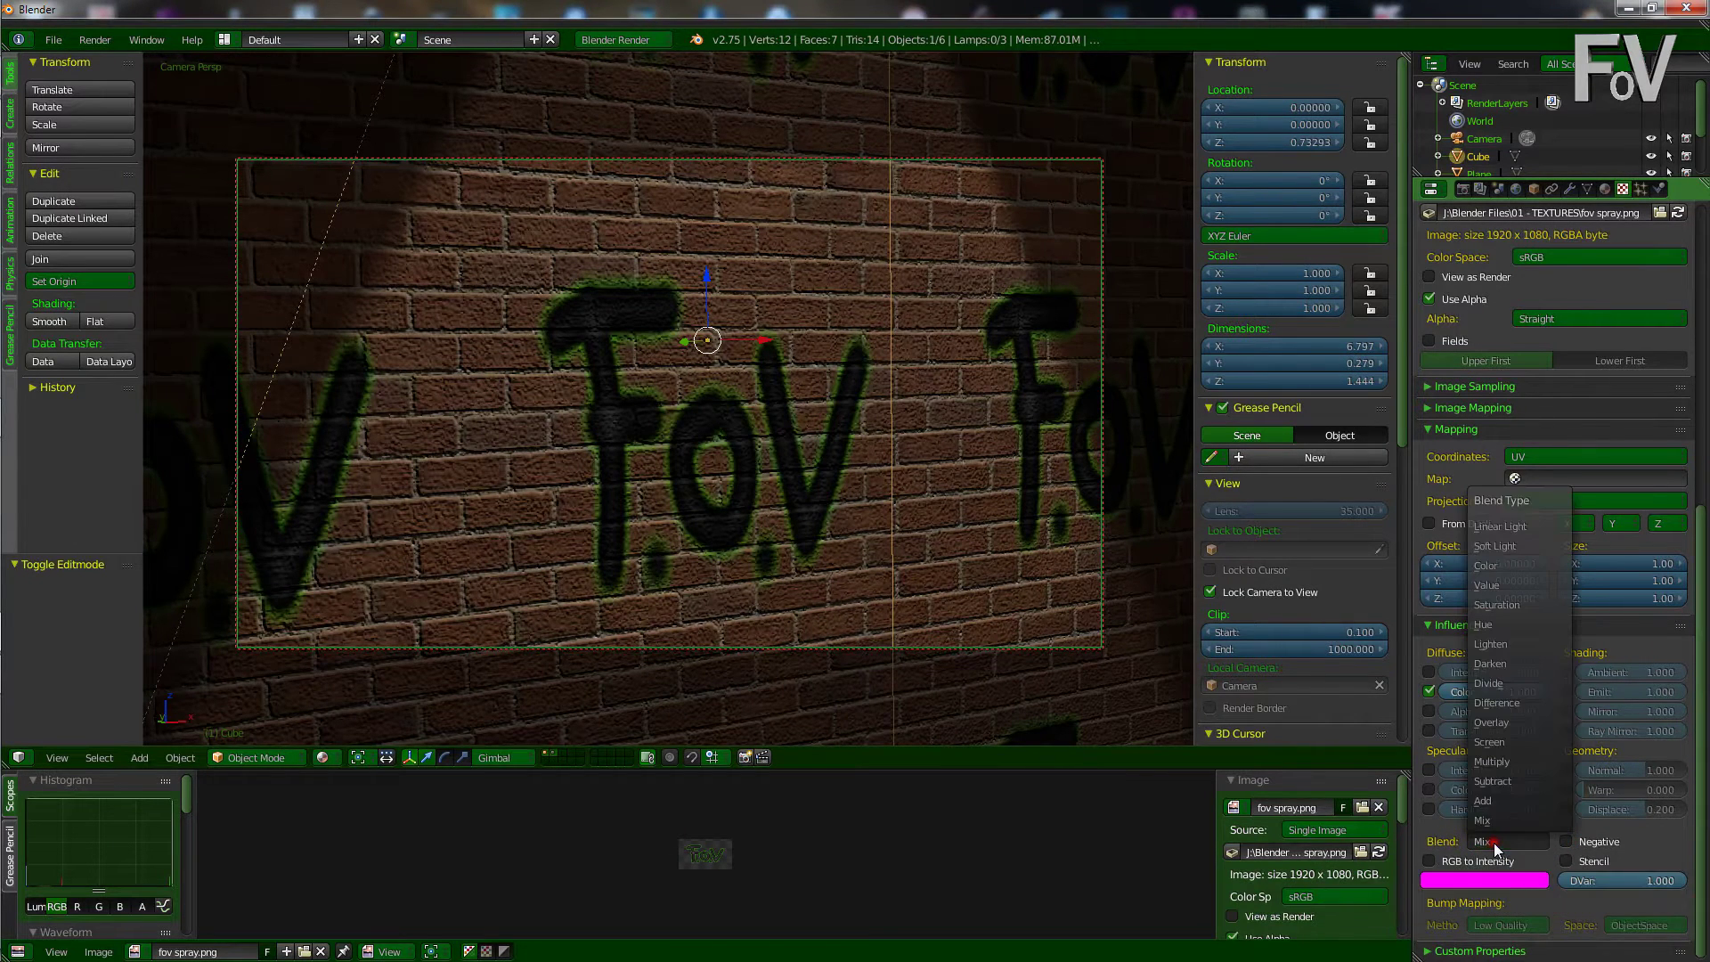
click(1497, 781)
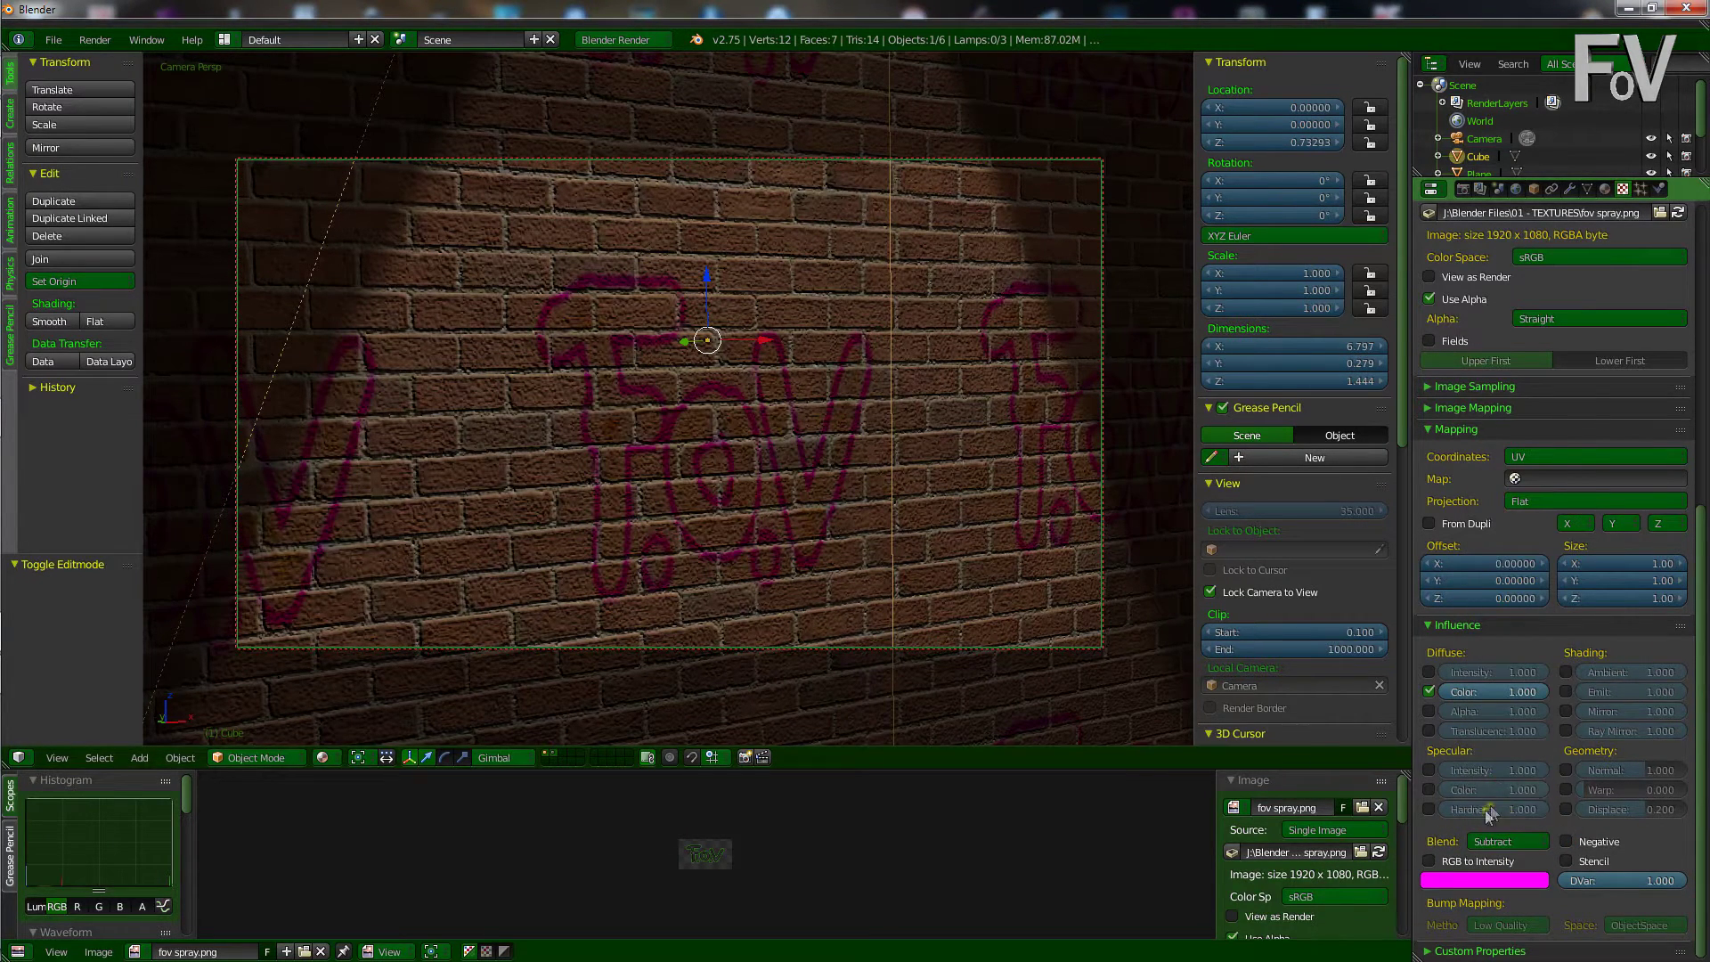
click(1494, 843)
click(1497, 821)
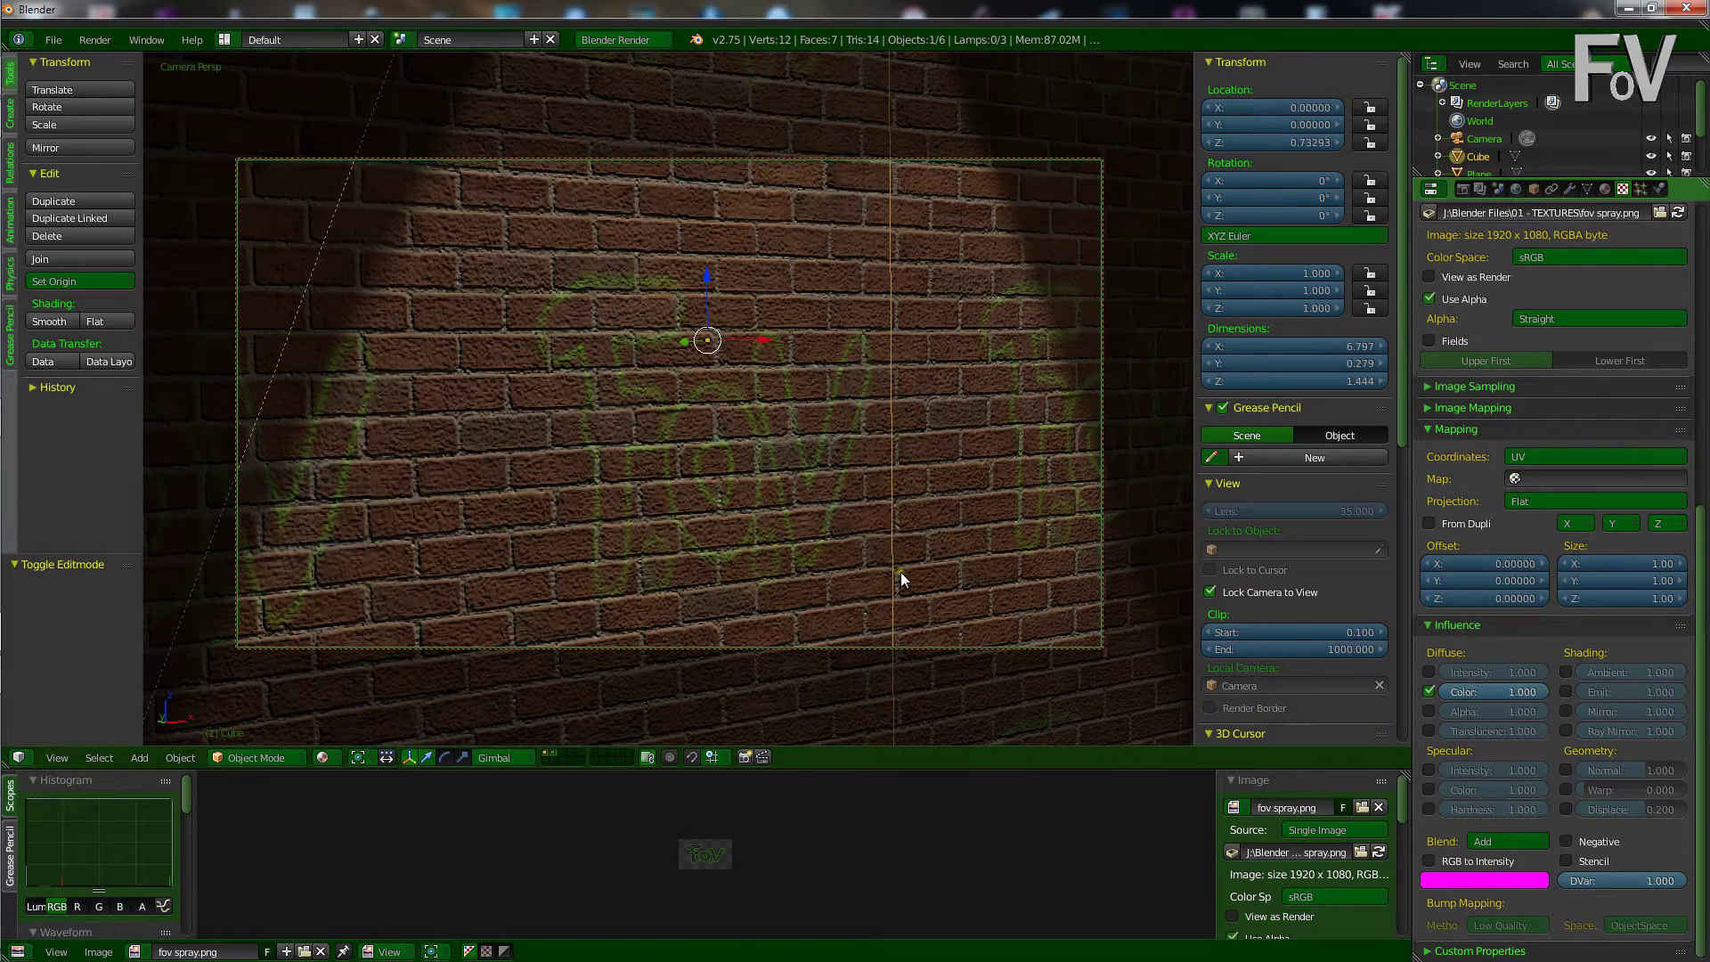
- Render the Add blend, swing the camera to a new wall angle, and render again
key(F12)
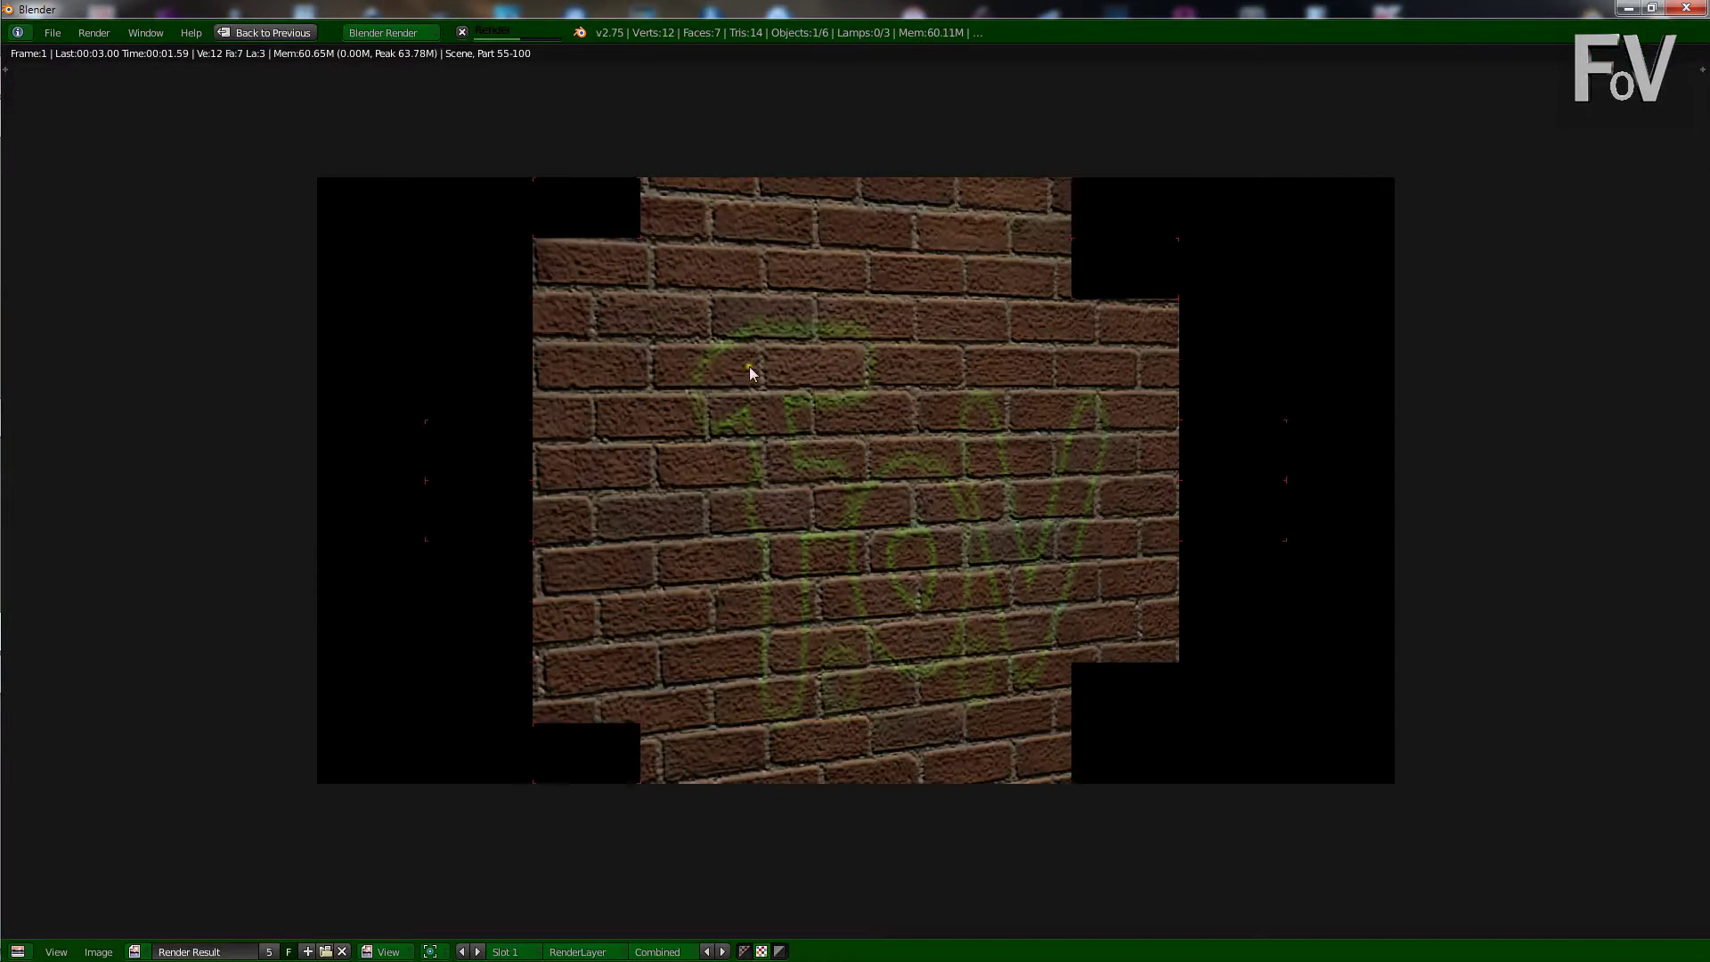
scroll(880, 675, down, 1)
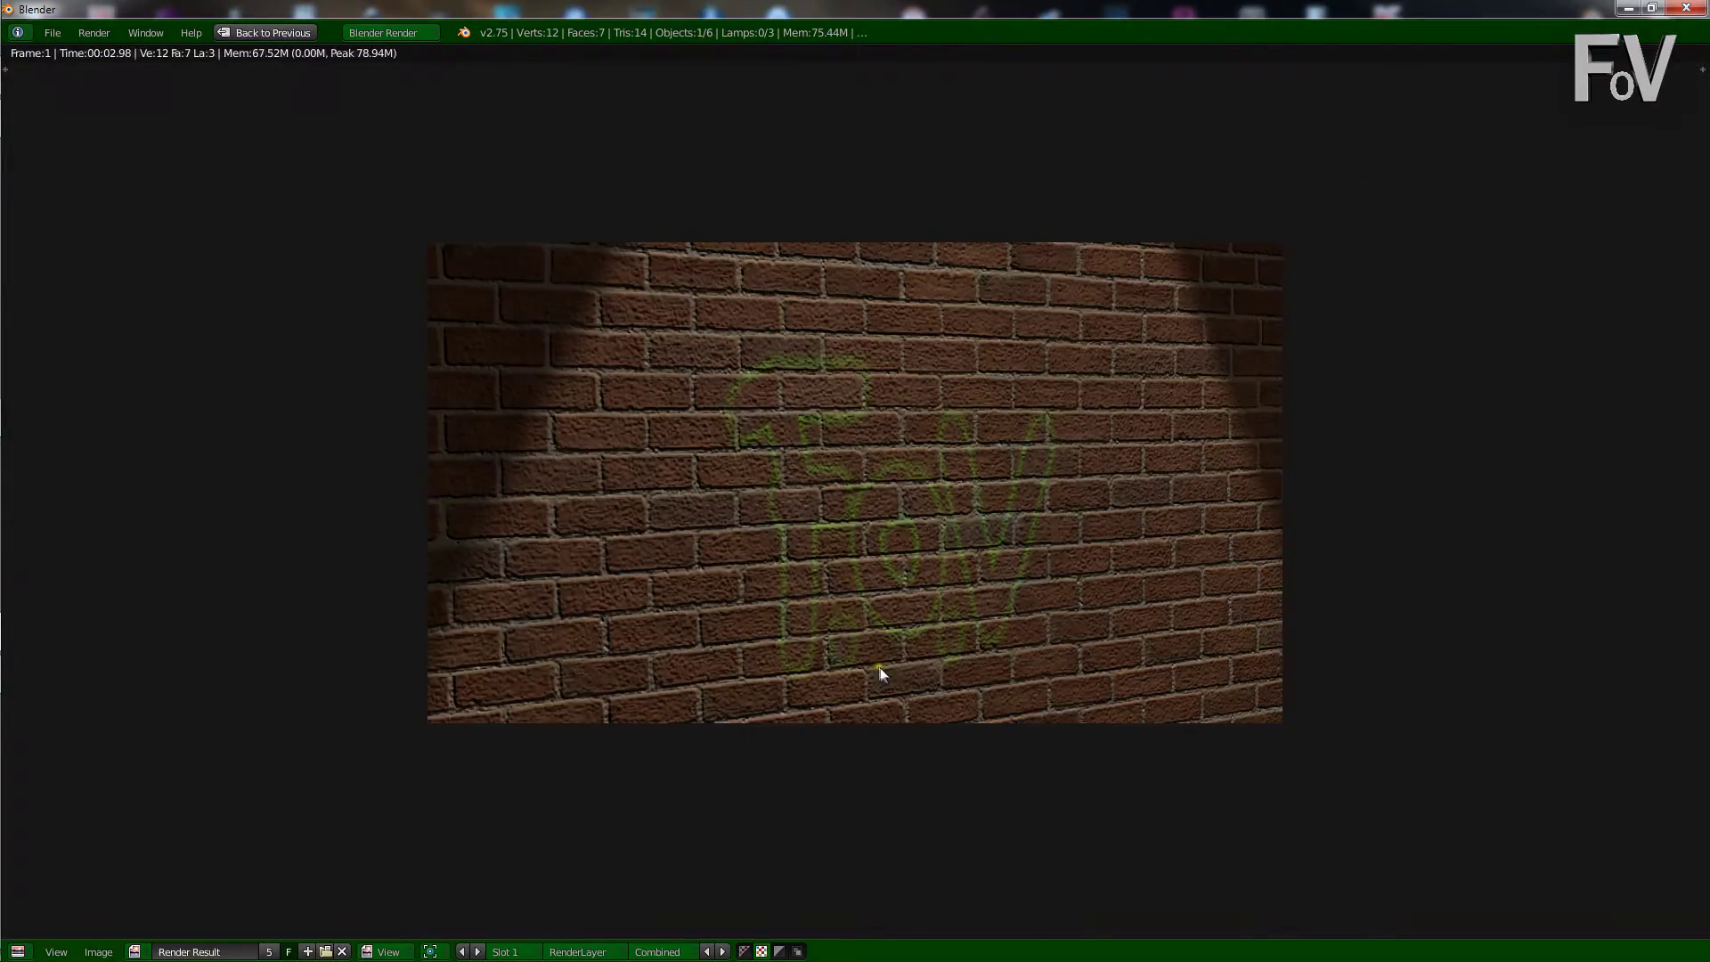
scroll(874, 661, up, 3)
scroll(875, 661, down, 1)
key(Escape)
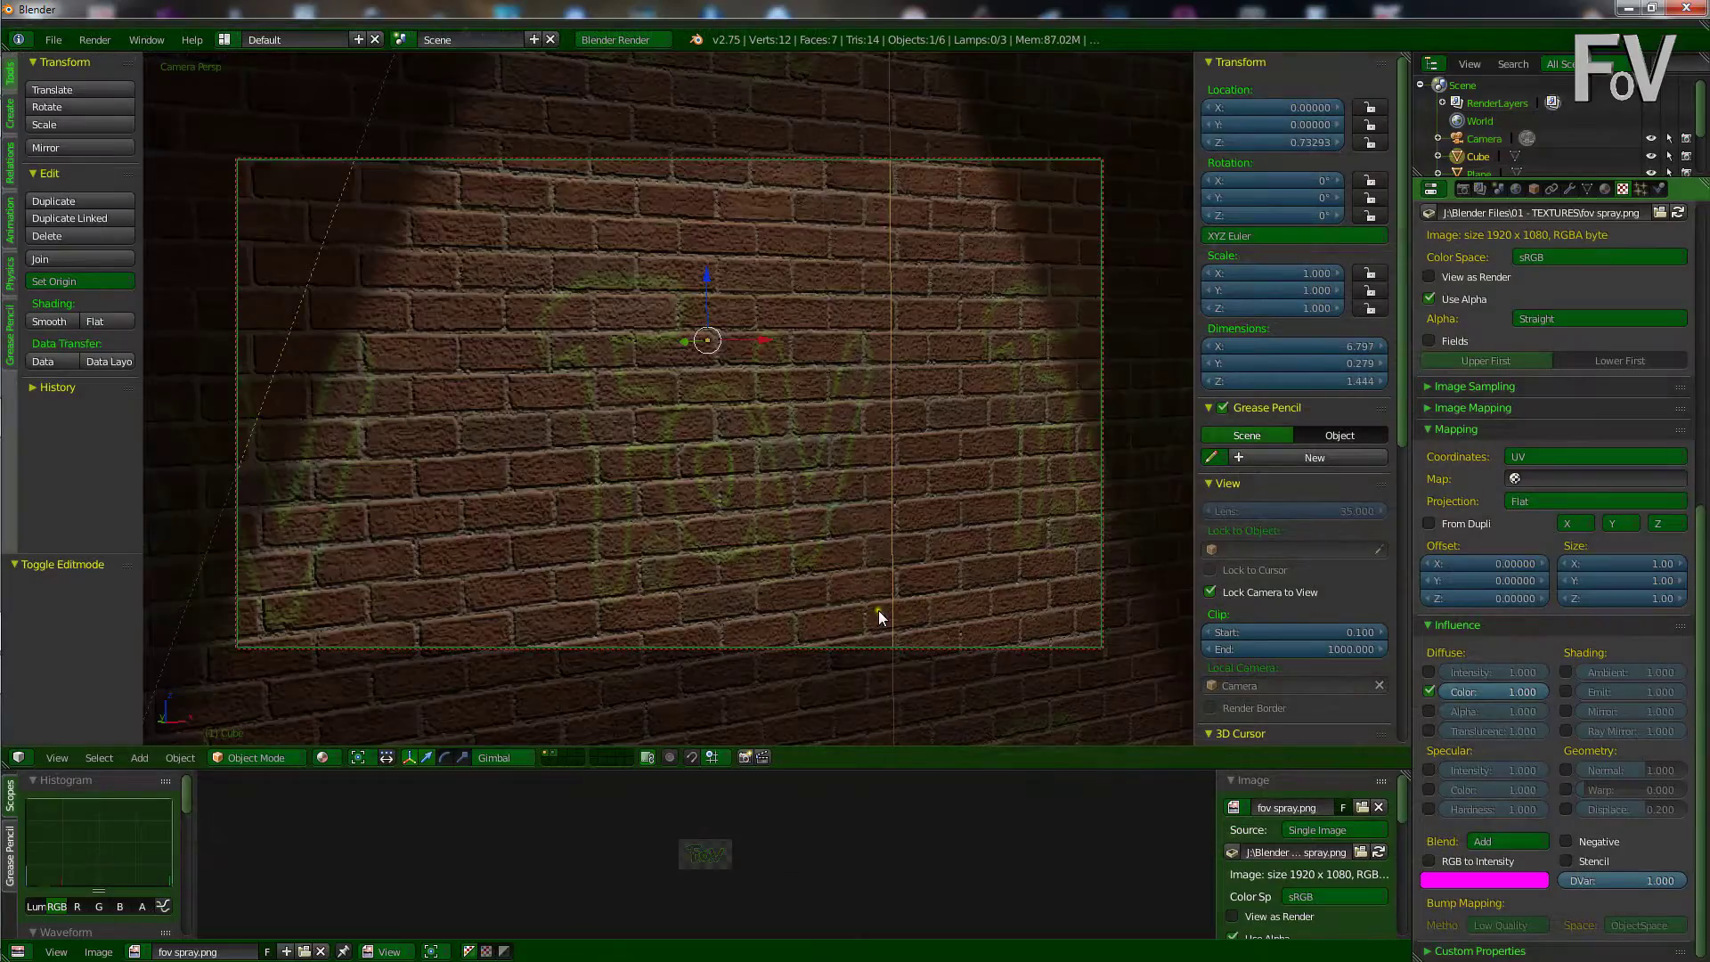
middle_drag(879, 613, 890, 609)
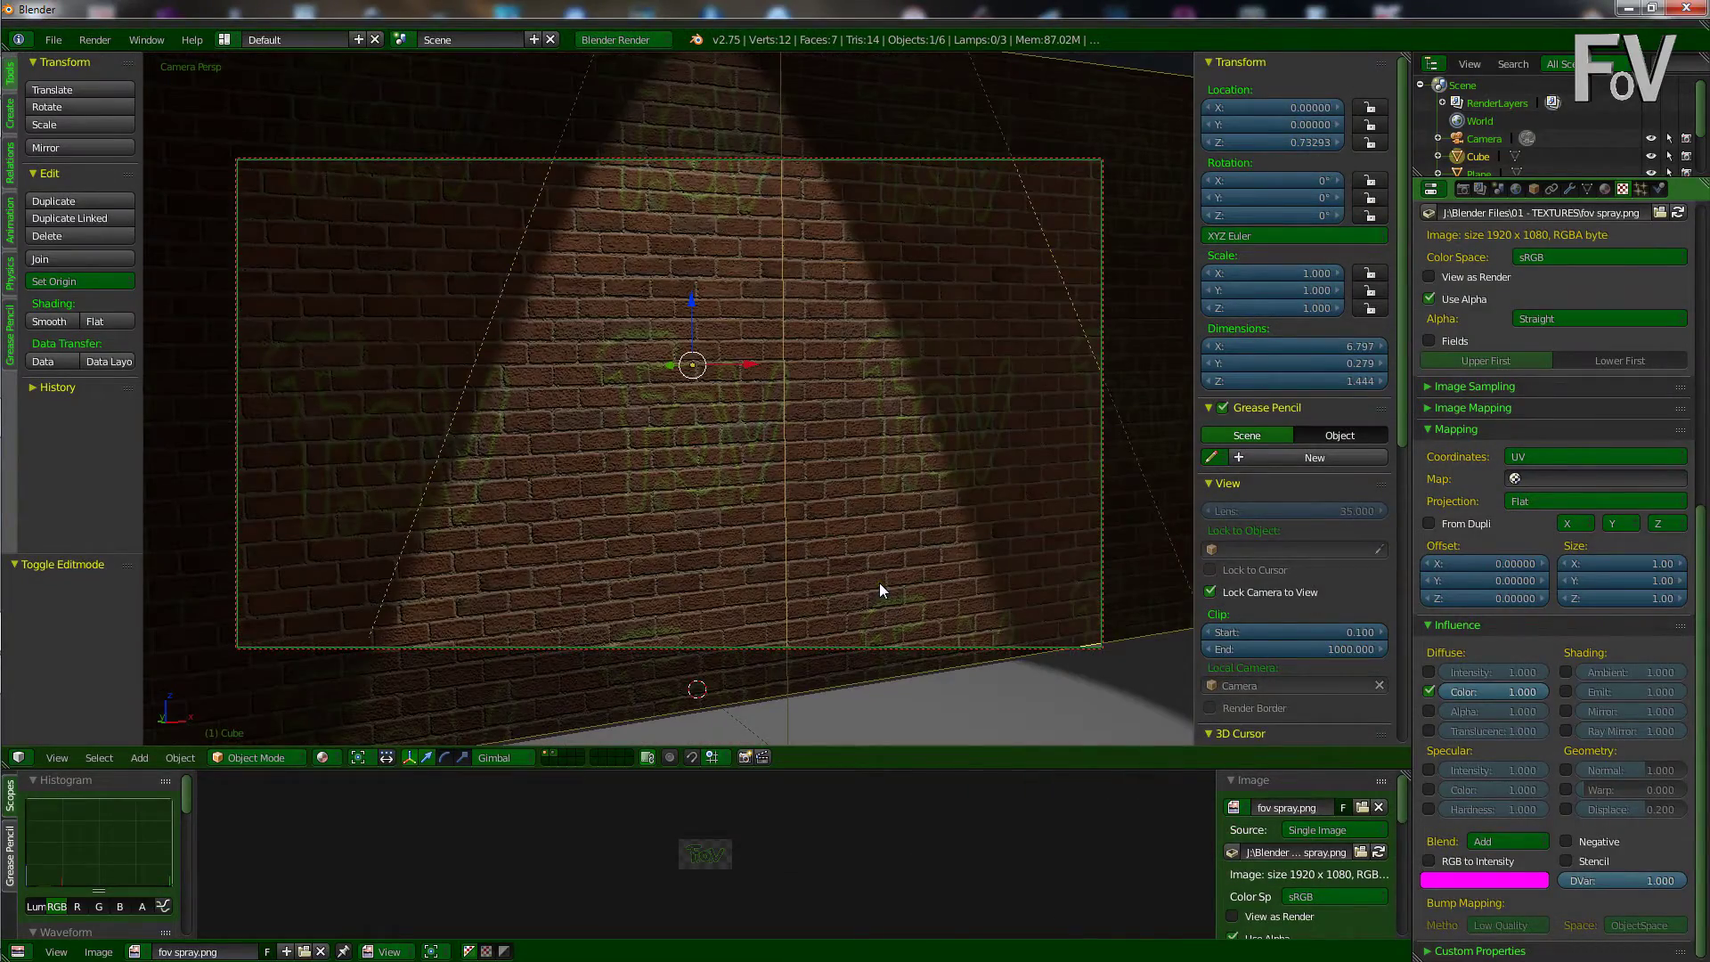
key(F12)
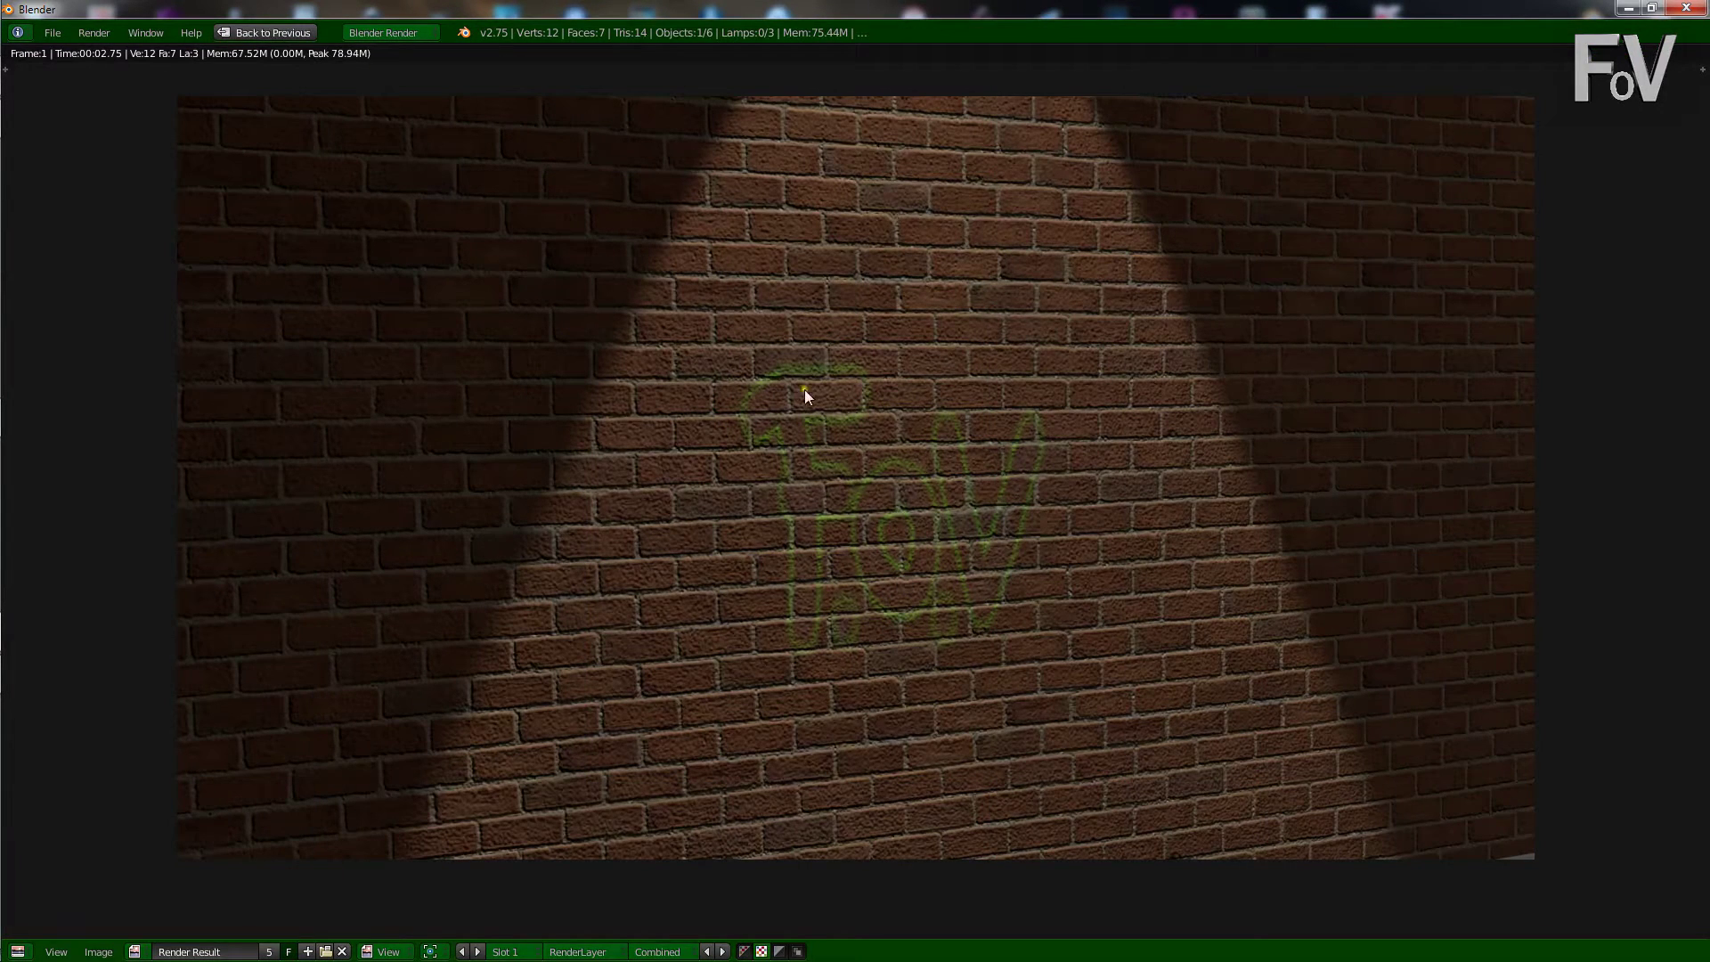
key(Escape)
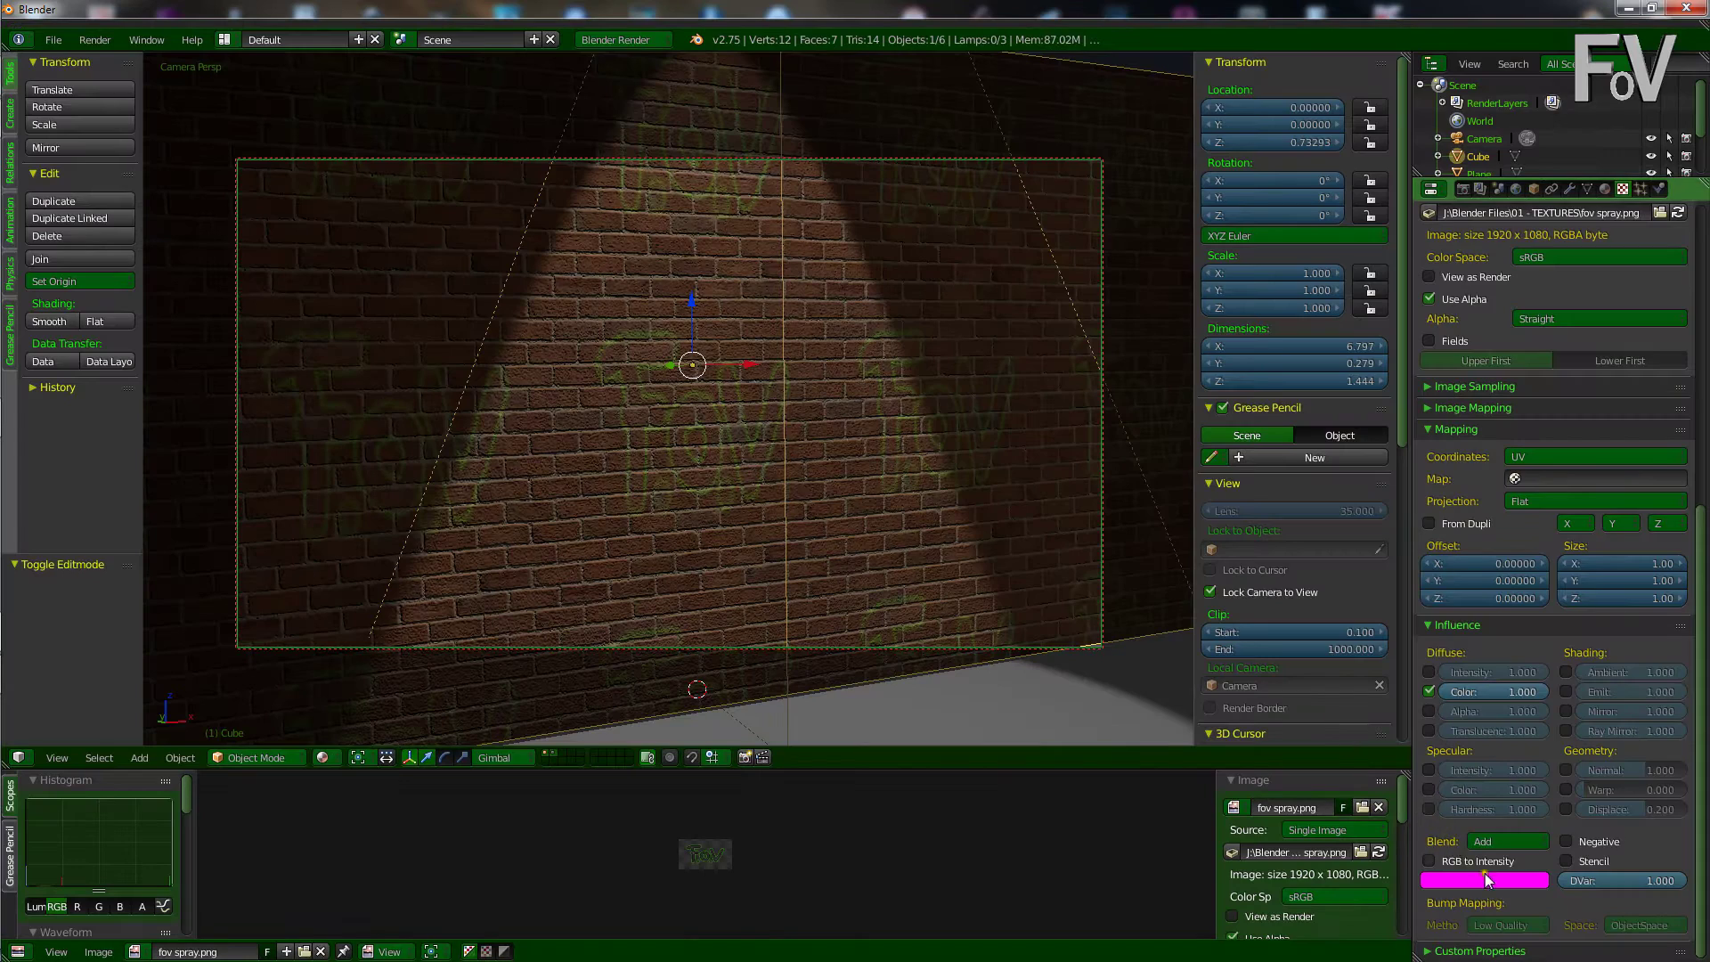
- Switch the blend to Saturation and render the pale grey FoV lettering
click(1505, 841)
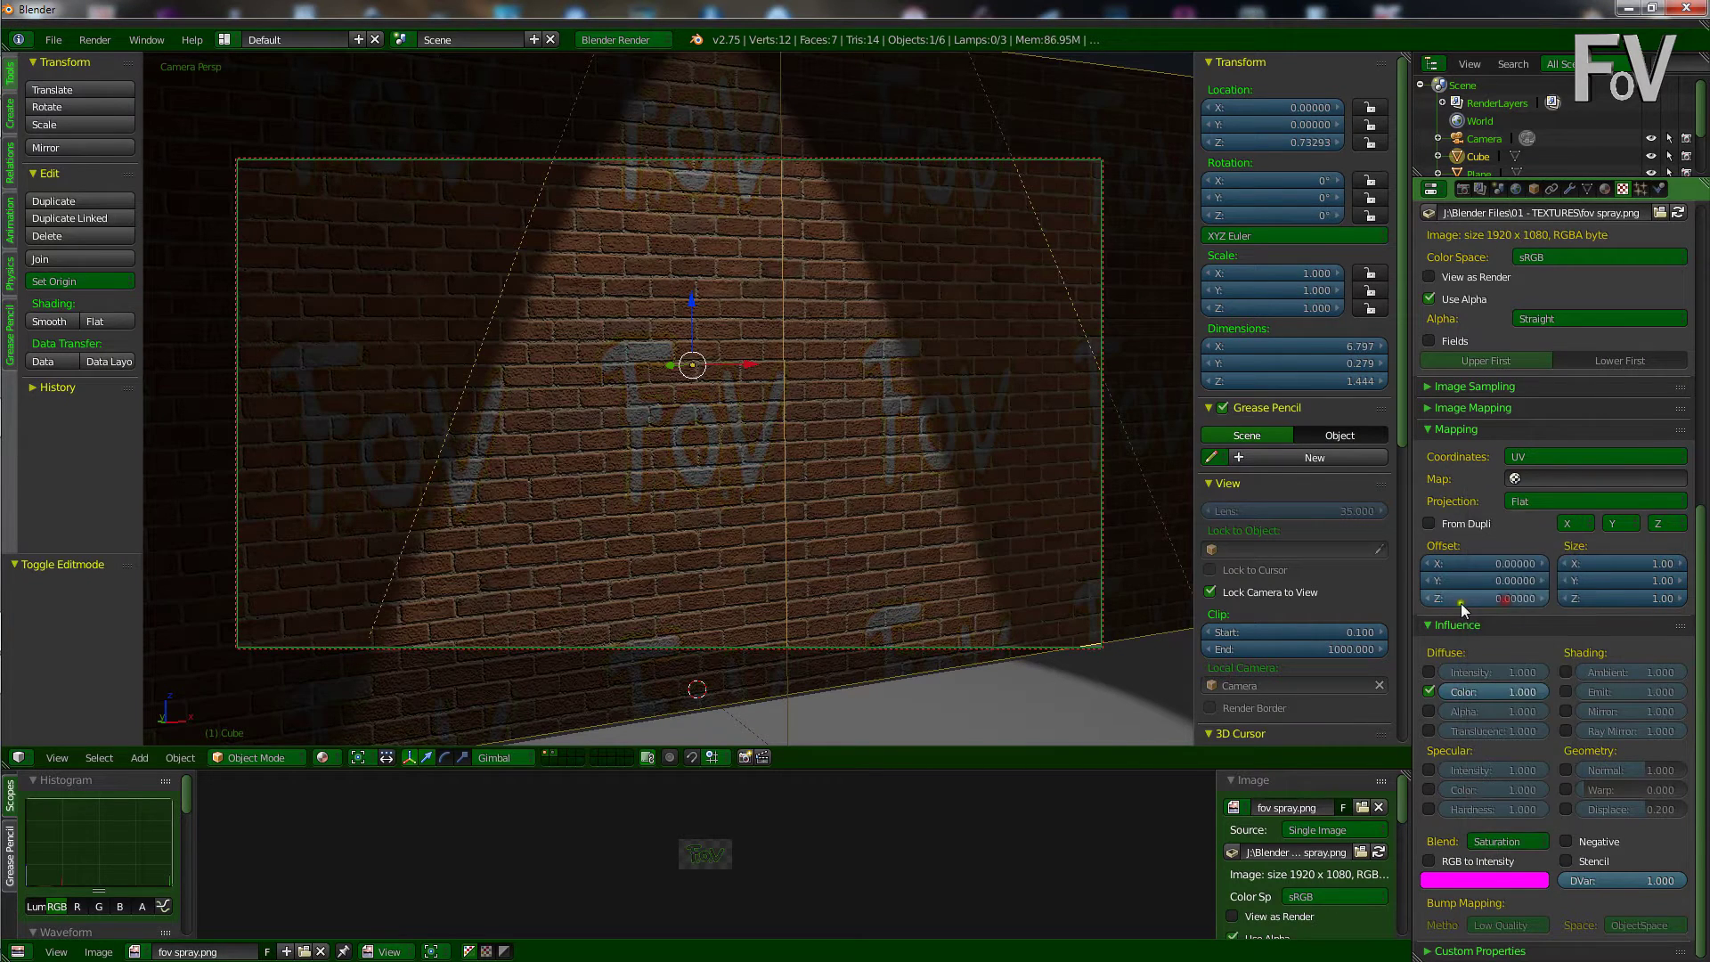
click(1492, 605)
key(F12)
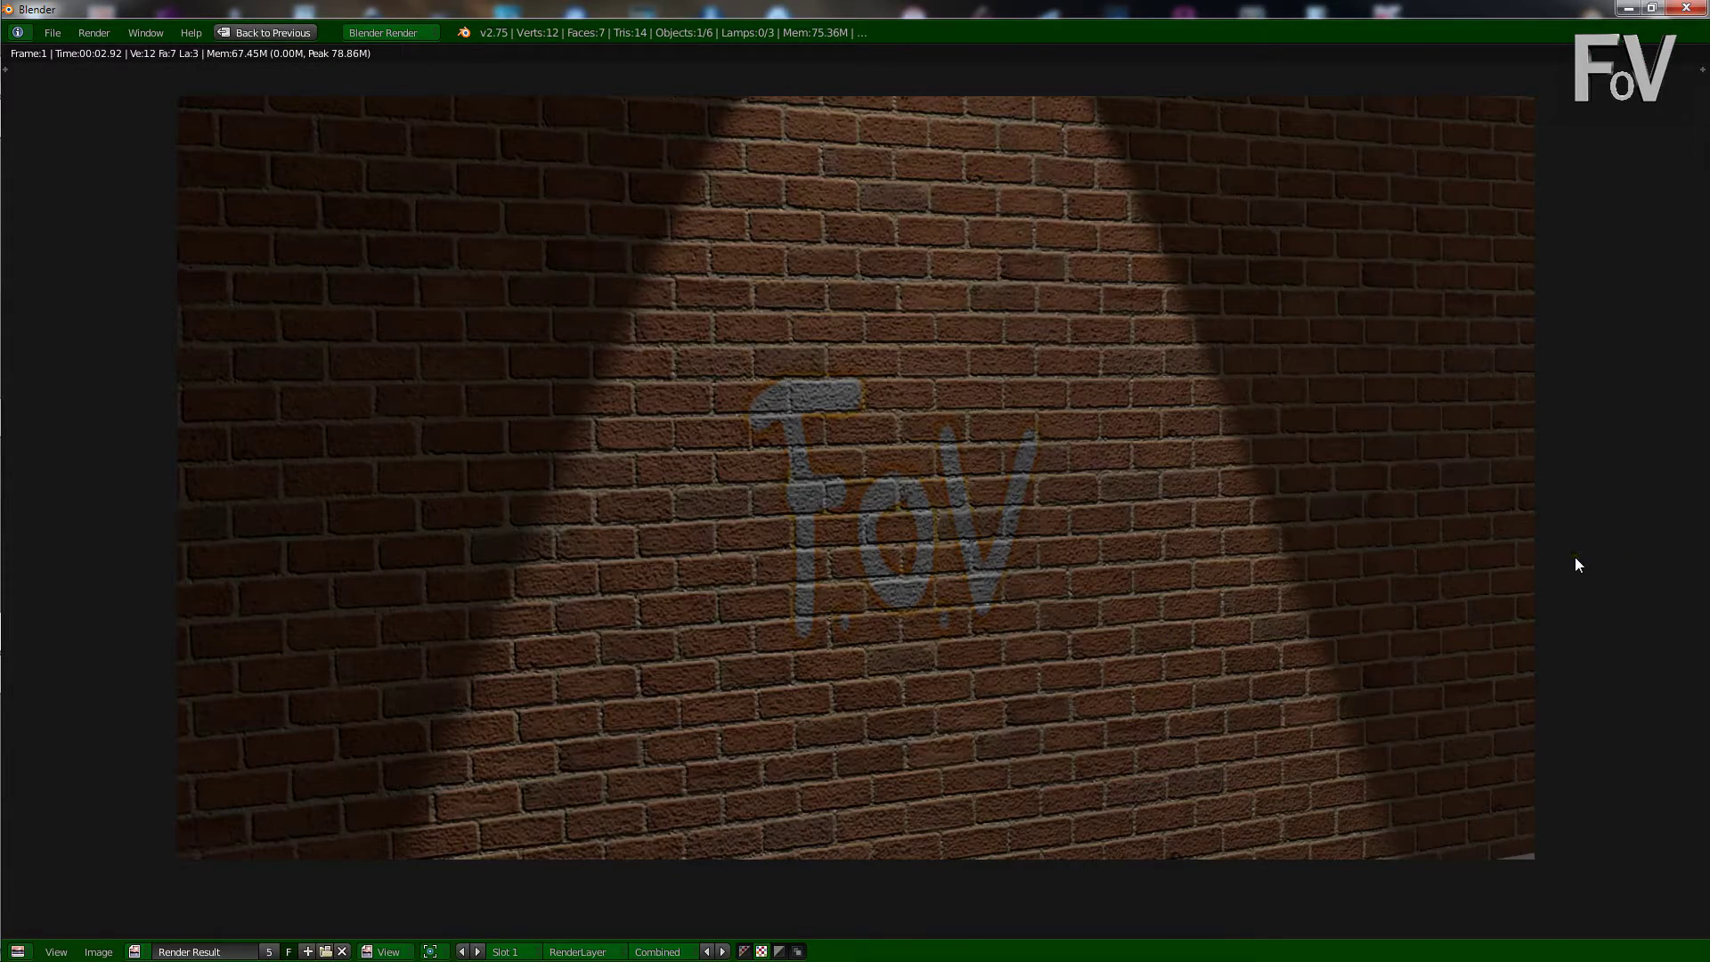
key(Escape)
- Reselect the Texture.001 graffiti slot to show its fov spray.png image settings
scroll(1600, 502, up, 12)
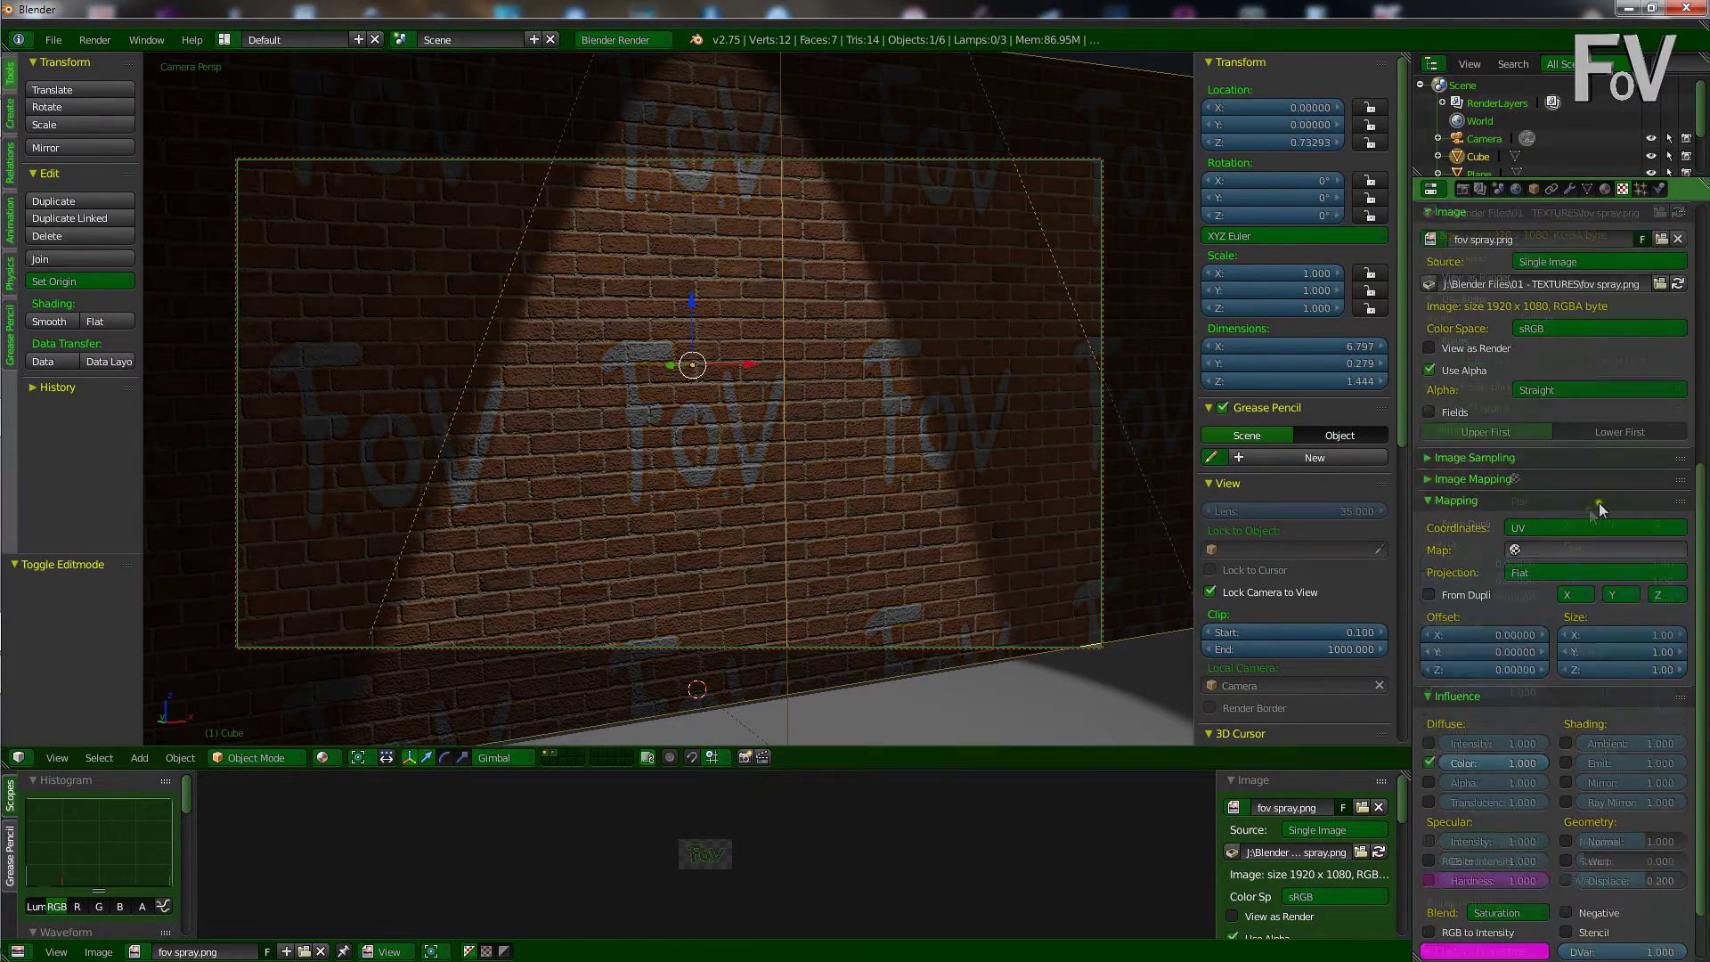
click(1456, 315)
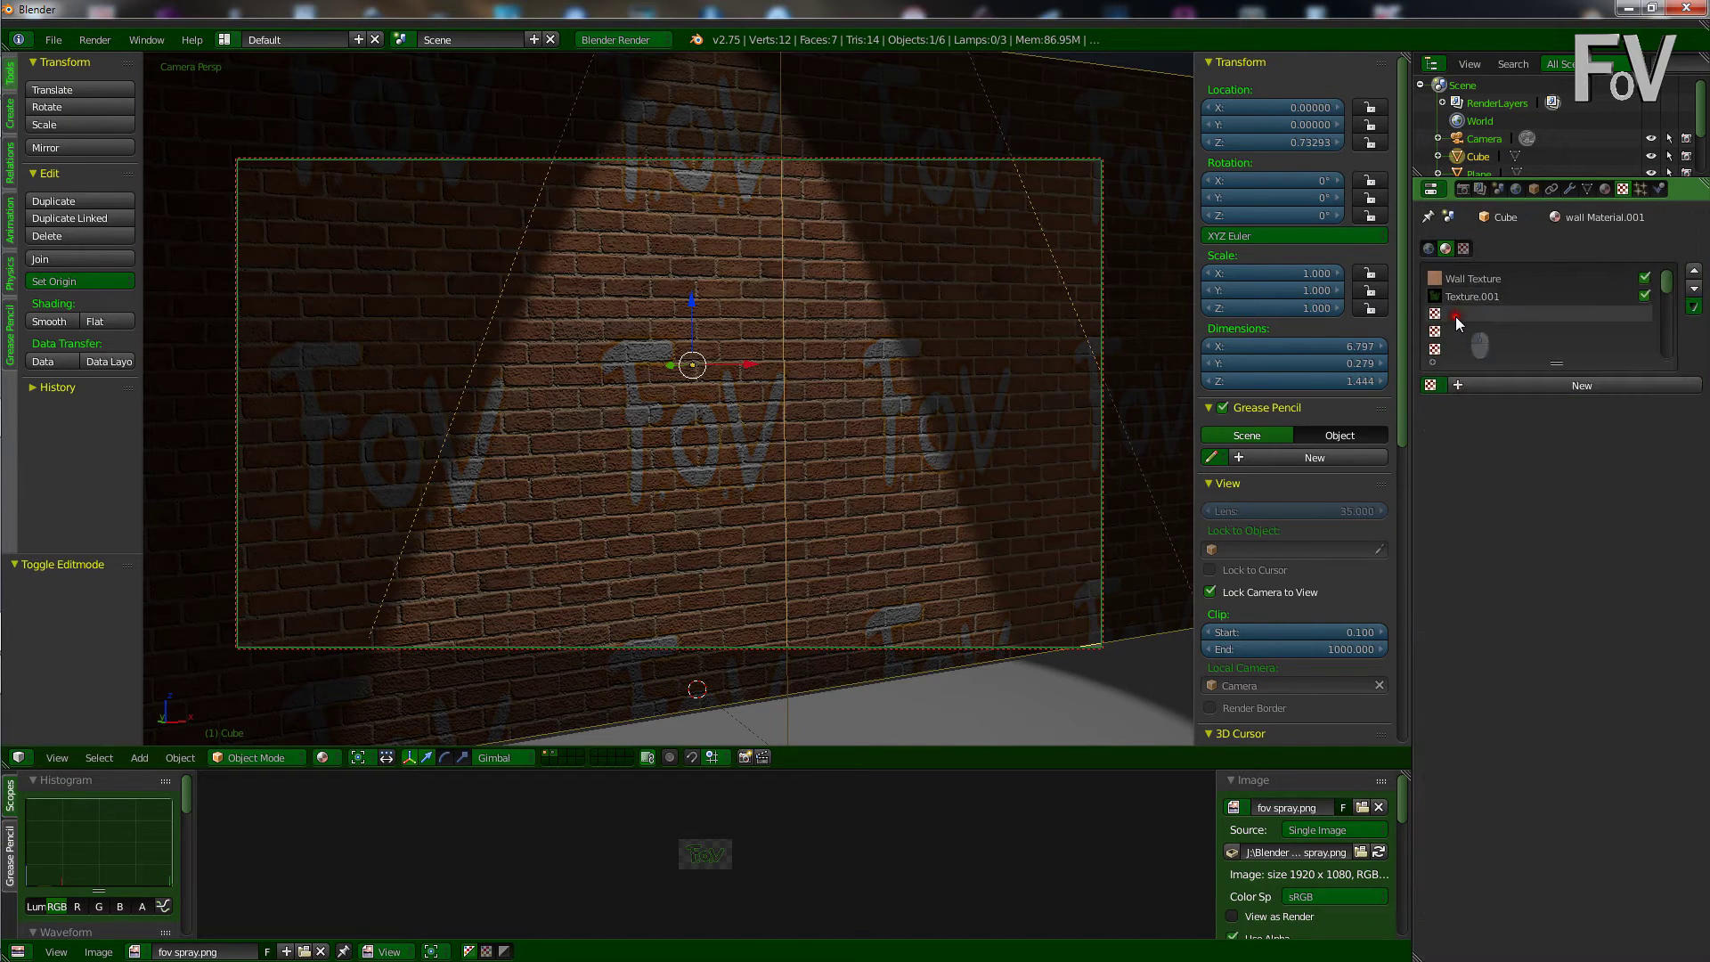
click(1479, 296)
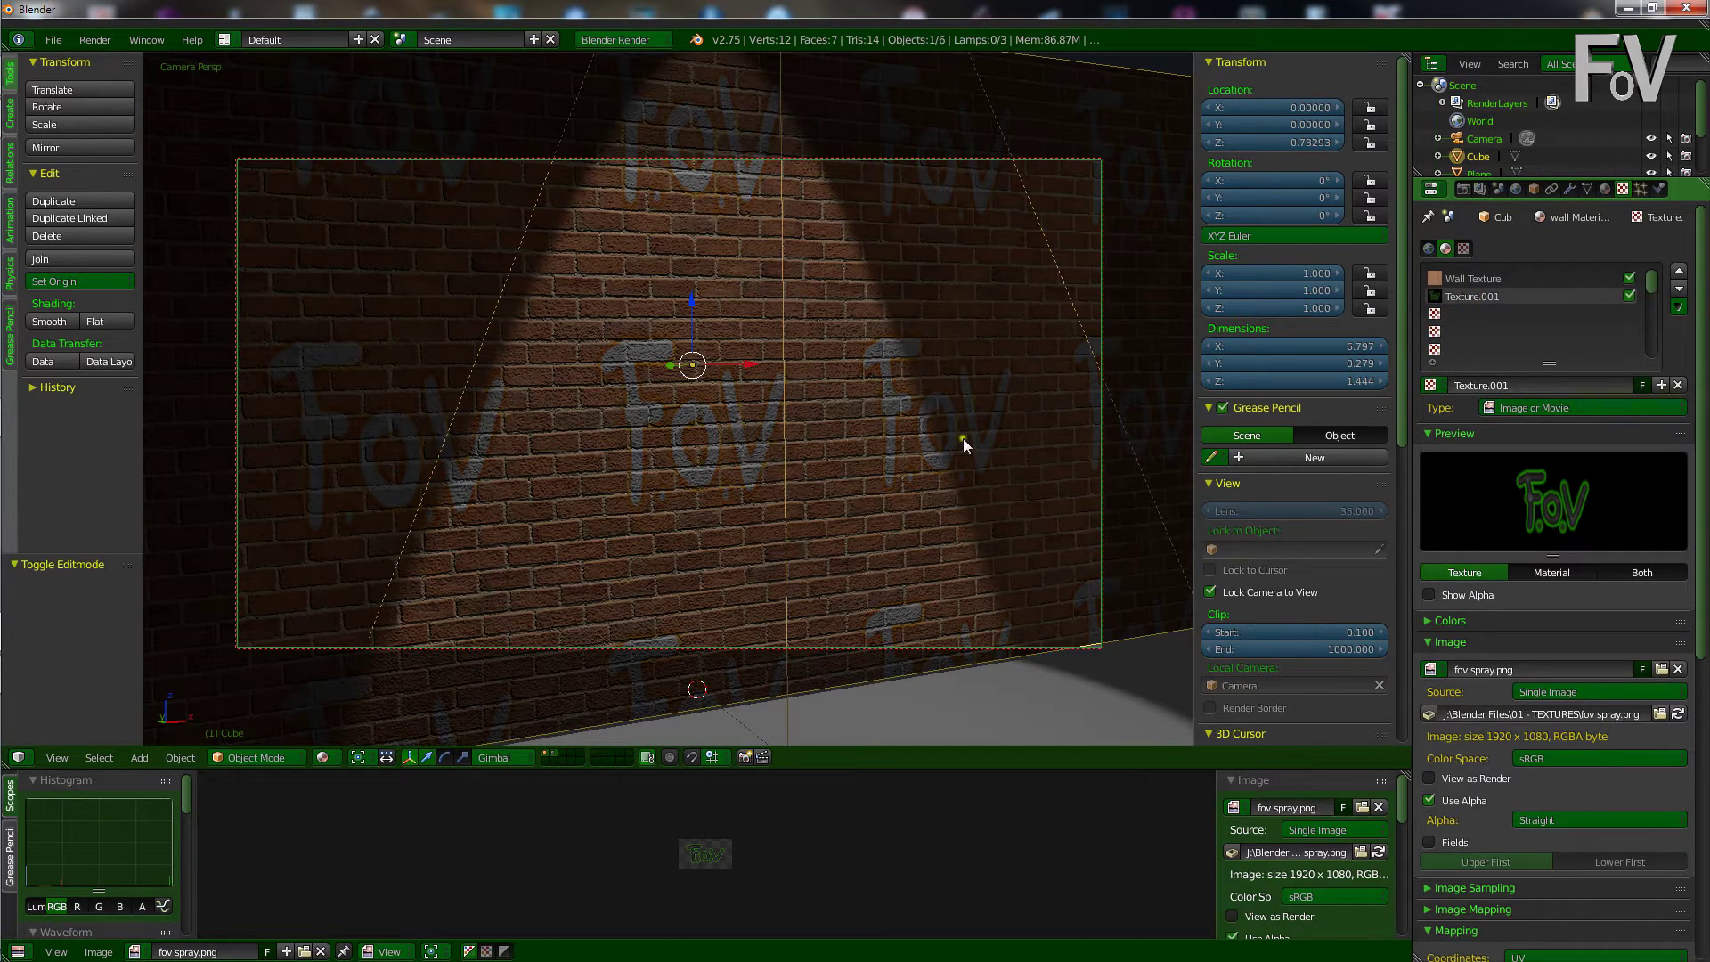